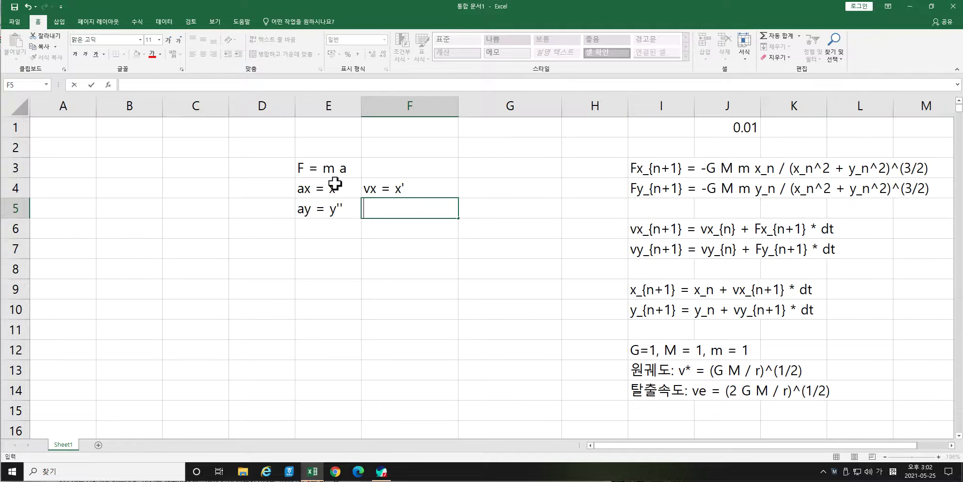
# Enter the velocity relation v_y = y' in cell F5.
pyautogui.write('v')
pyautogui.press('BackSpace')
pyautogui.write("_y = y'")
pyautogui.press('Left')
# Enter the acceleration relations a_x = v_x' in cell G4 and a_y = v_y' in cell G5.
pyautogui.press('Left')
pyautogui.press('Up')
pyautogui.press('Right')
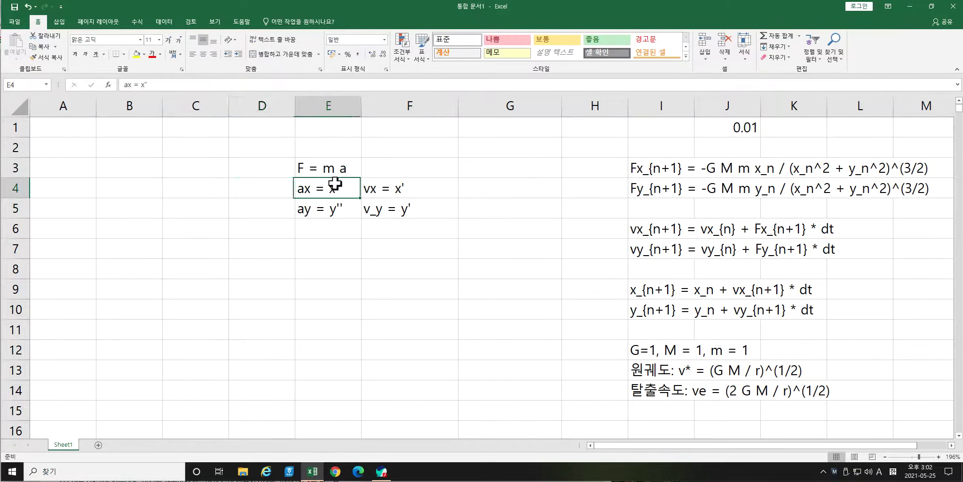
pyautogui.press('Right')
pyautogui.press('Right')
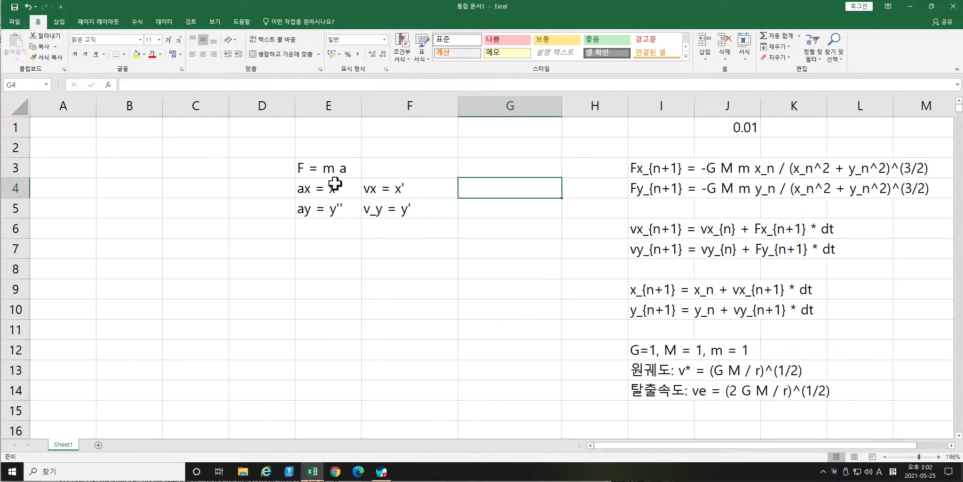
pyautogui.write('ax')
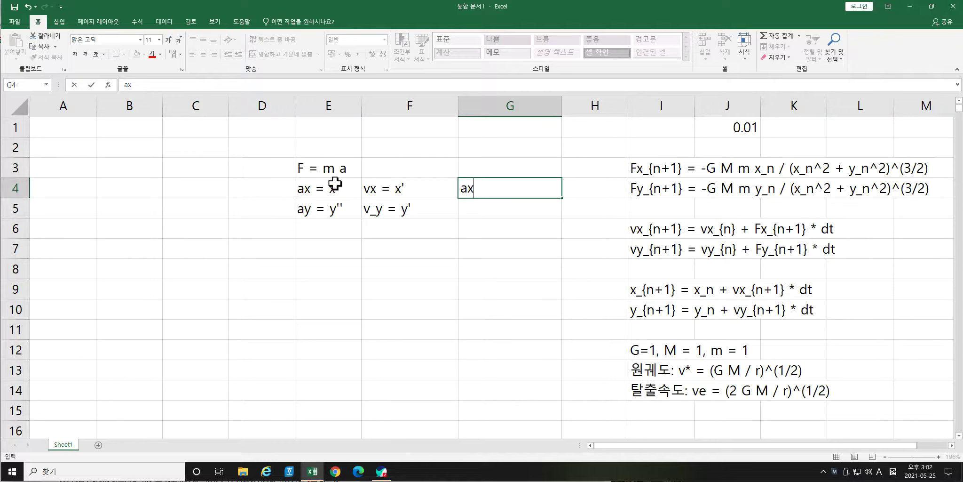
pyautogui.press('BackSpace')
pyautogui.write("_x = v_x'")
pyautogui.press('Return')
pyautogui.write('a_y = v')
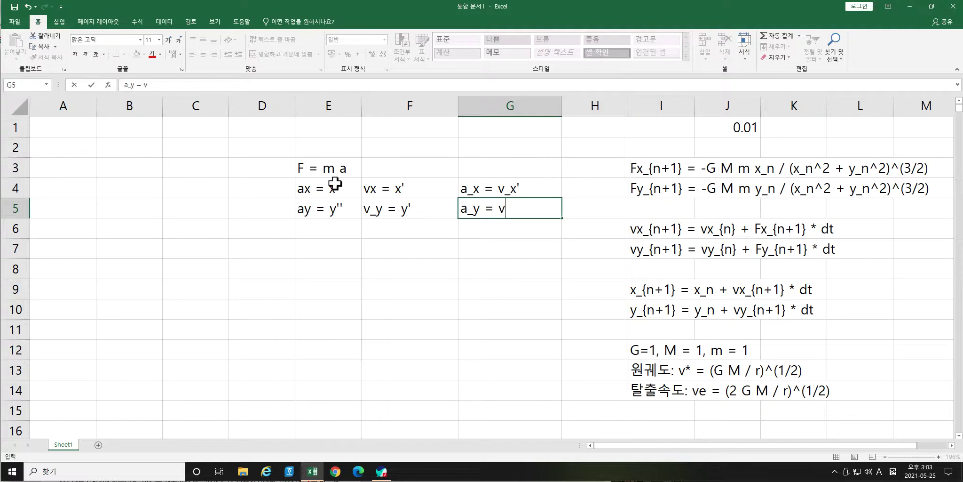
pyautogui.write("_y'")
pyautogui.press('Return')
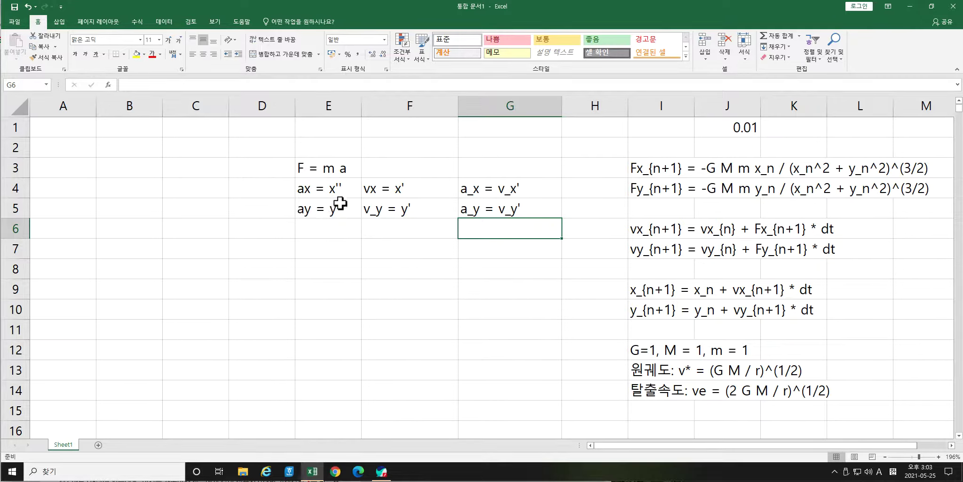
# Examine the F = m a notes, the time step in J1 and the Fx and Fy force equations in rows 3 and 4.
pyautogui.click(308, 179)
pyautogui.moveTo(308, 179); pyautogui.dragTo(335, 179)
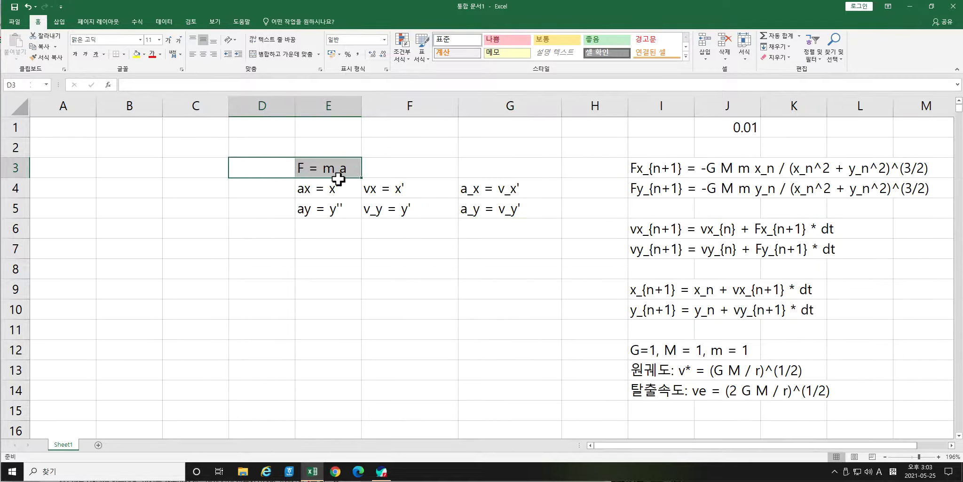
pyautogui.click(483, 196)
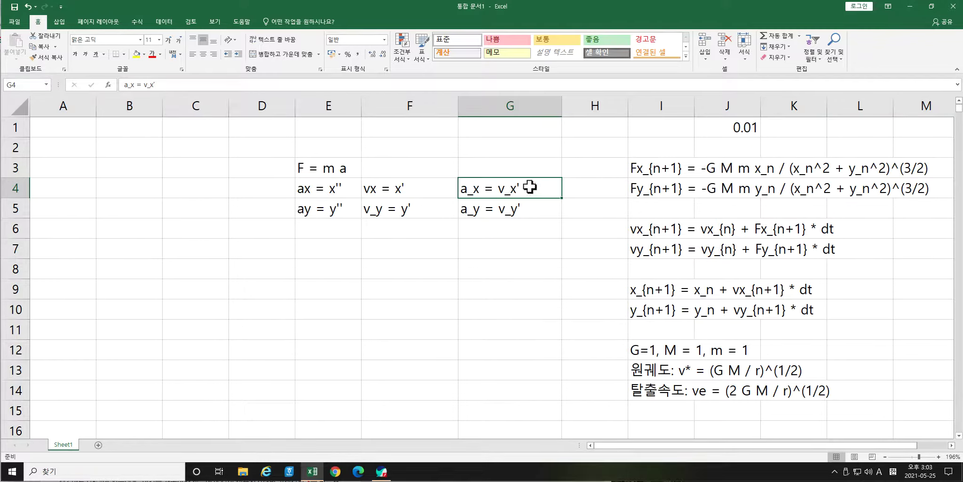
pyautogui.click(748, 132)
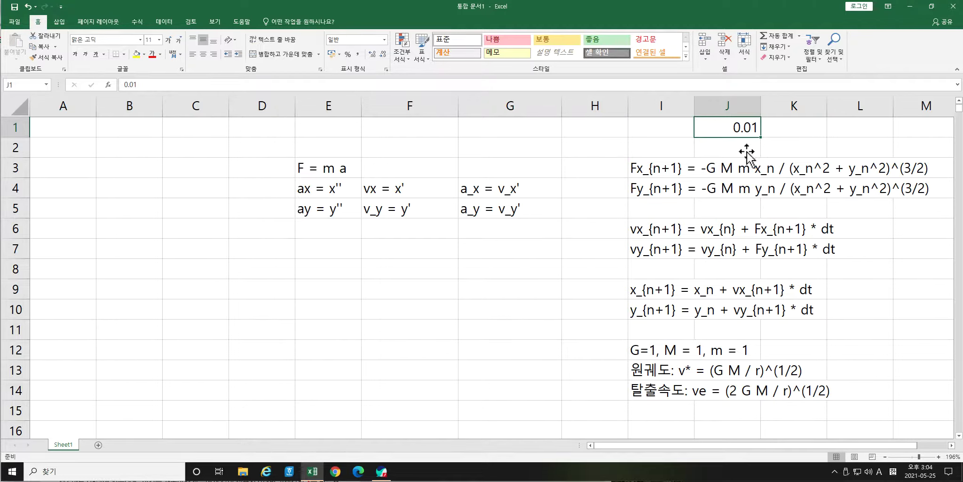
pyautogui.click(581, 196)
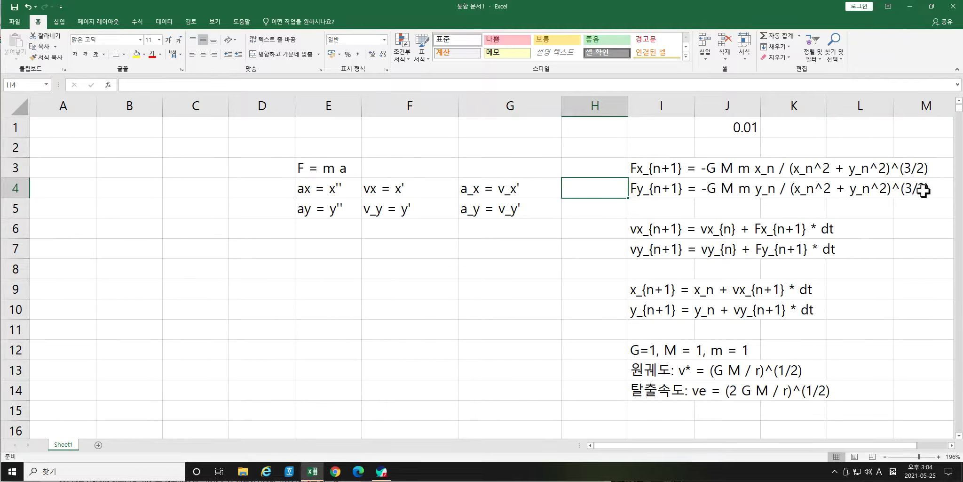
pyautogui.click(788, 175)
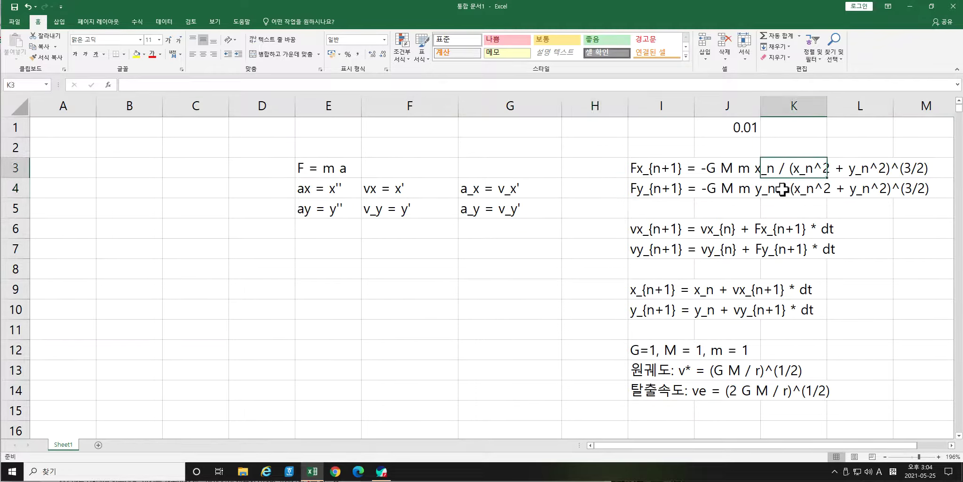
pyautogui.click(669, 197)
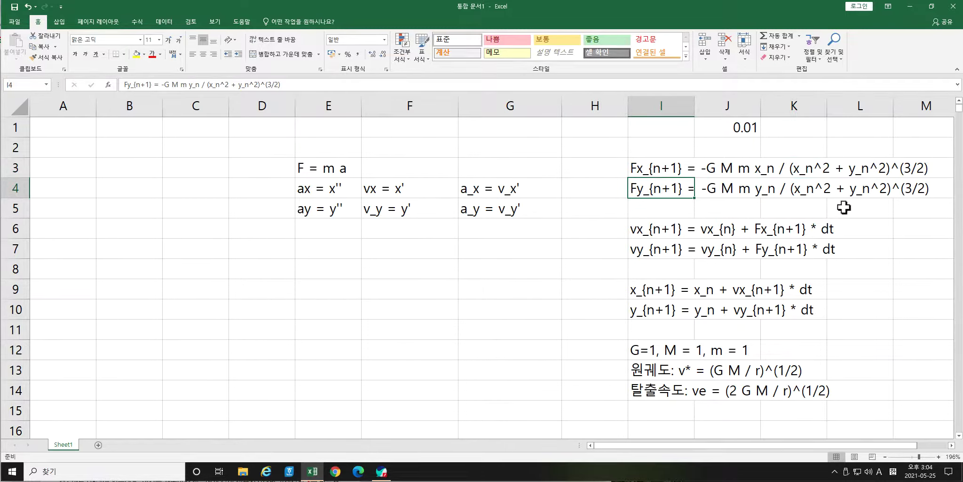
pyautogui.click(856, 198)
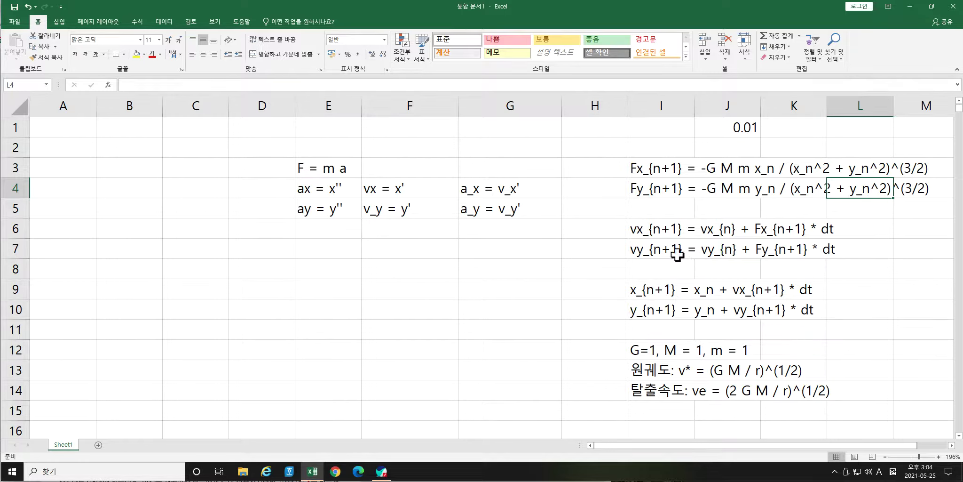
# Examine the velocity update equations in rows 6 and 7 and the position update equations in rows 9 and 10.
pyautogui.click(658, 236)
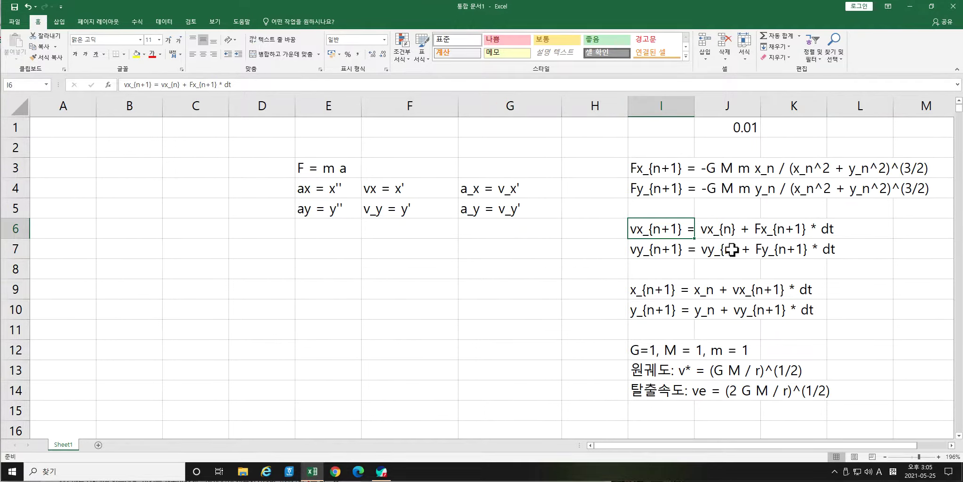
pyautogui.press('Right')
pyautogui.press('Right')
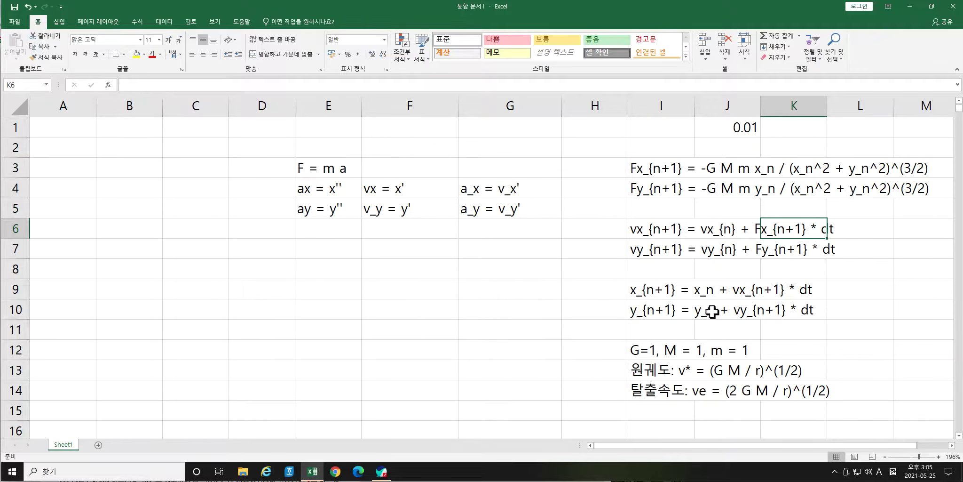
pyautogui.press('Down')
pyautogui.press('Down')
pyautogui.press('Down')
pyautogui.press('Left')
pyautogui.press('Left')
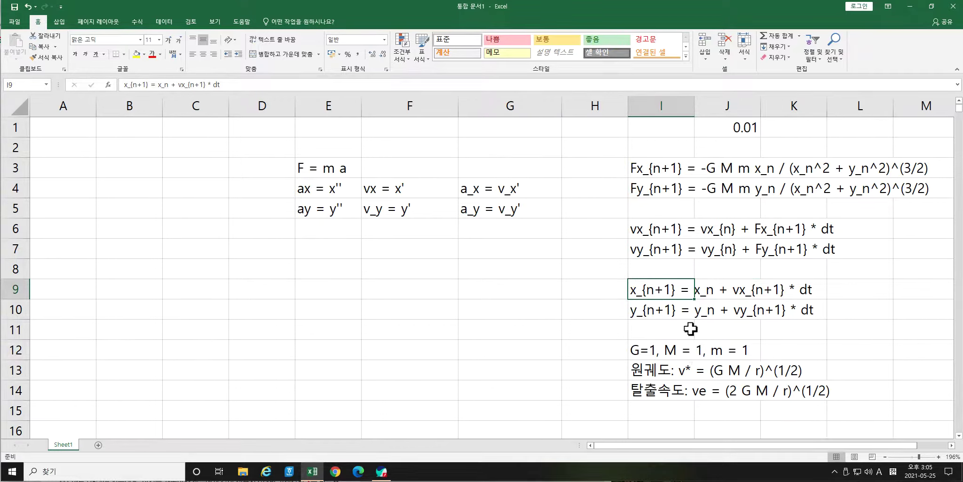
pyautogui.press('Down')
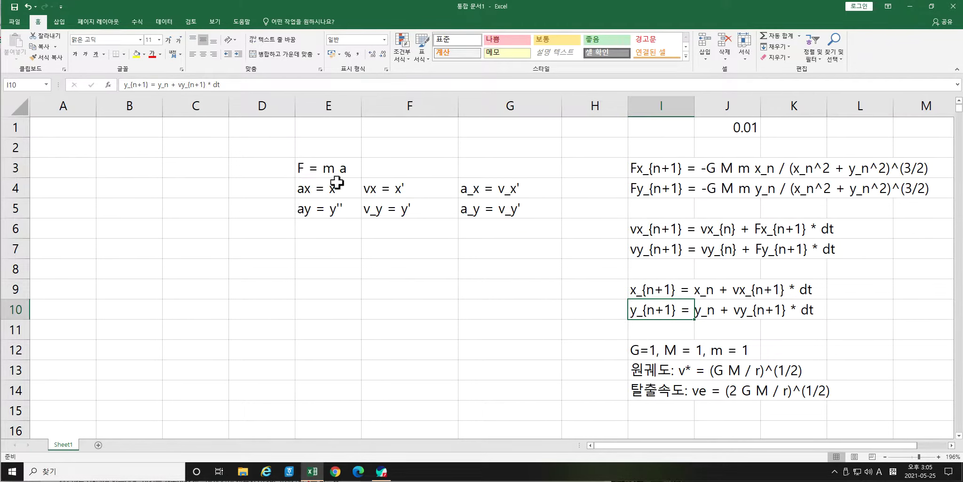
# Clear the force, velocity and acceleration notes from cells E3:G5.
pyautogui.moveTo(338, 178); pyautogui.dragTo(496, 229)
pyautogui.press('Delete')
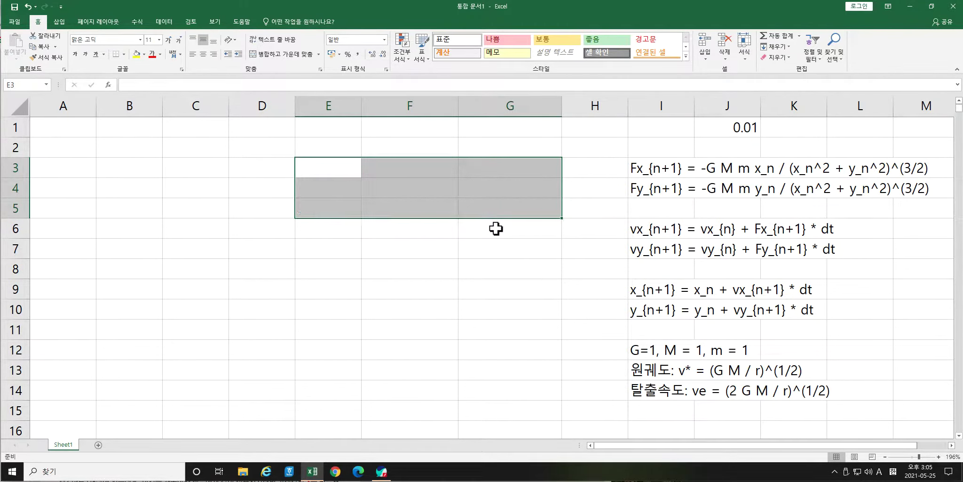
pyautogui.click(657, 199)
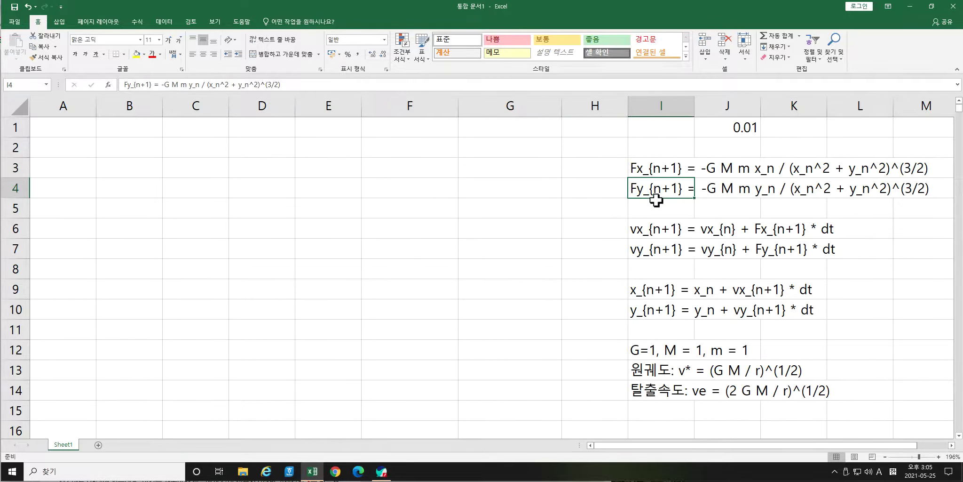
pyautogui.click(662, 257)
pyautogui.click(671, 316)
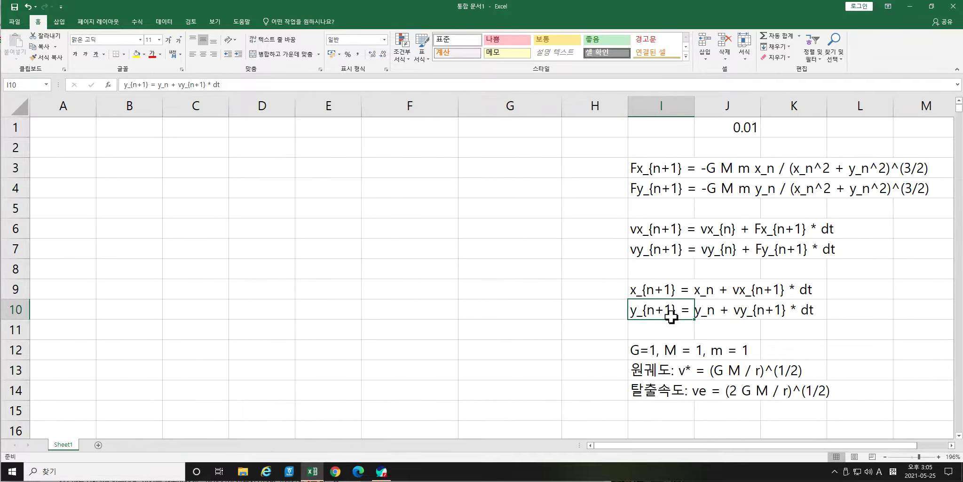
pyautogui.click(661, 356)
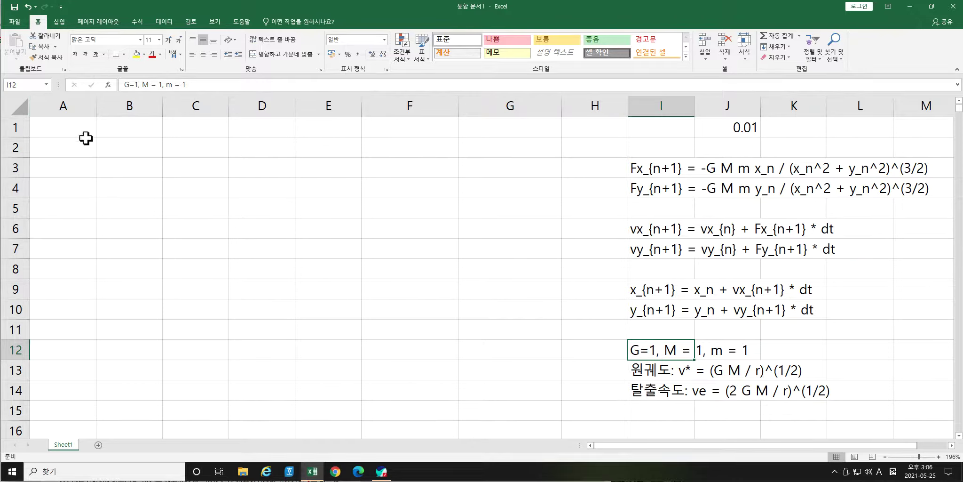
# Enter the column headings t, Fx, Fy, v_x, v_y, x and y in cells A1 through G1.
pyautogui.hotkey('ctrl', 'Home')
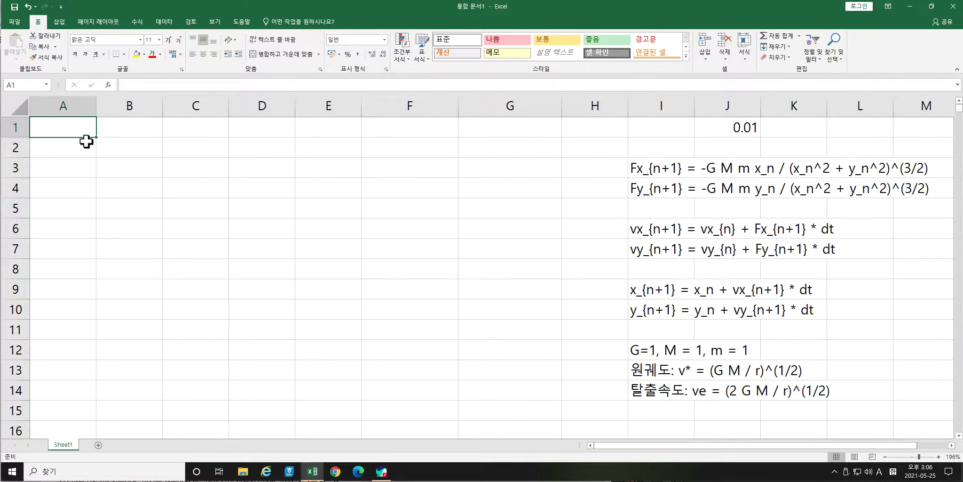
pyautogui.write('t')
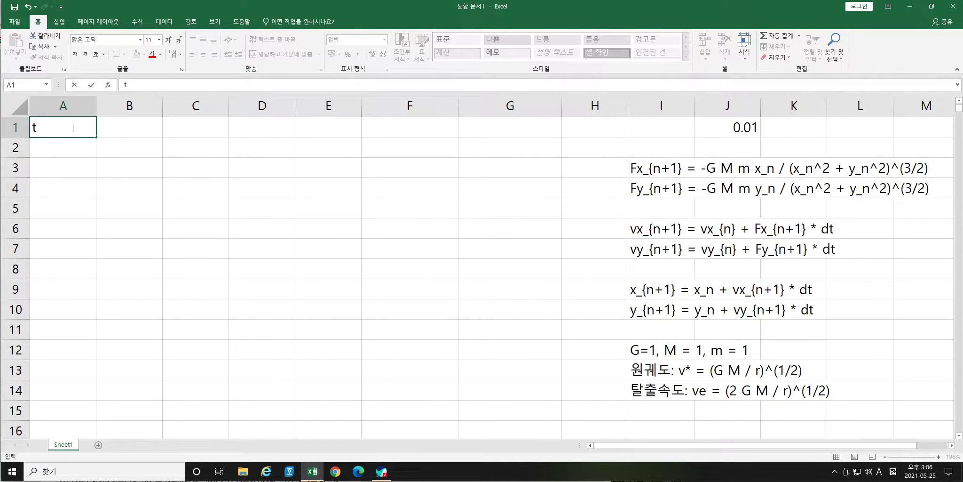
pyautogui.press('Tab')
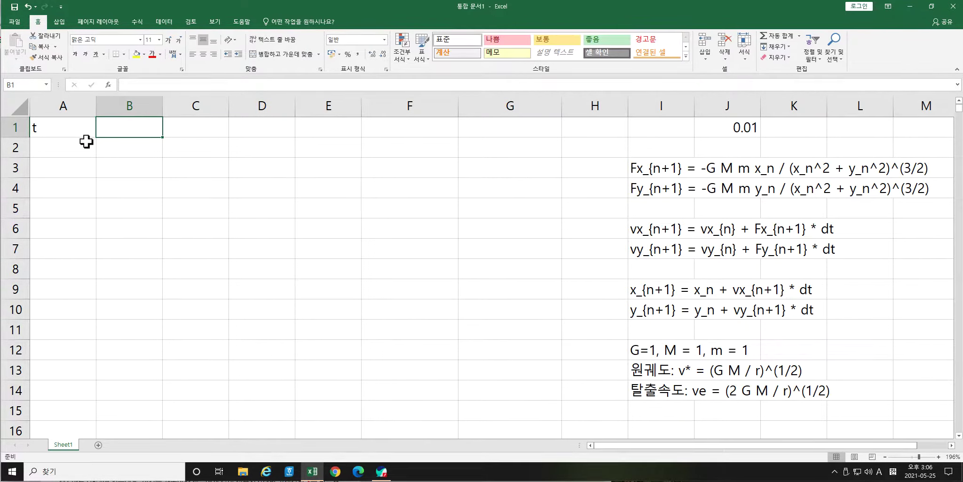
pyautogui.write('Fx')
pyautogui.press('Tab')
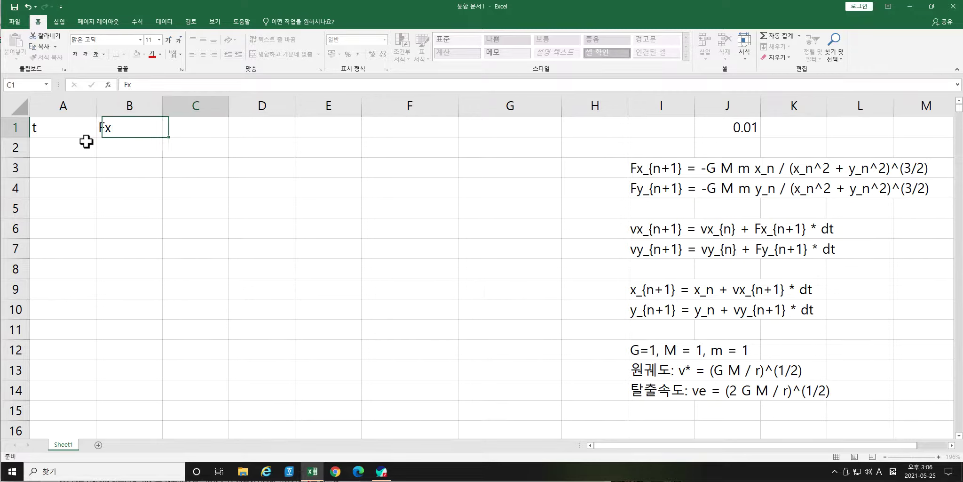
pyautogui.write('Fy')
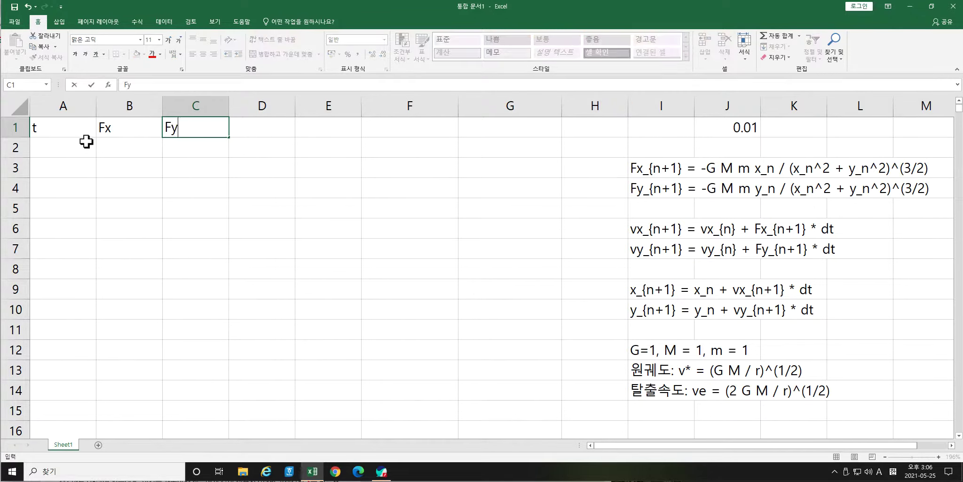
pyautogui.press('Tab')
pyautogui.write('v_x')
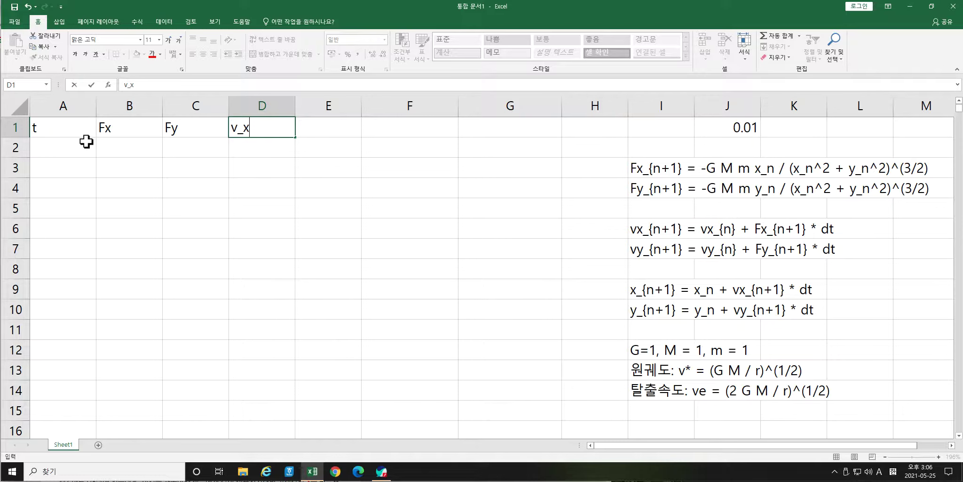
pyautogui.press('Tab')
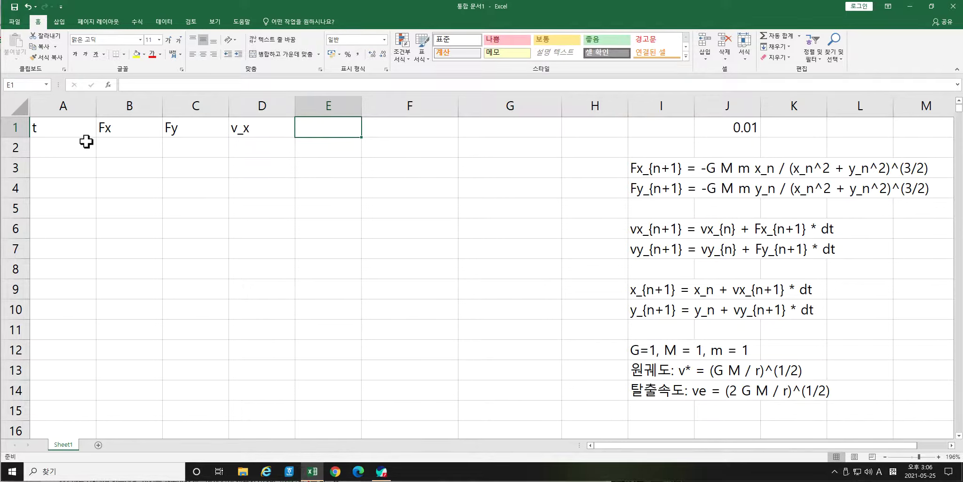
pyautogui.write('v_y')
pyautogui.press('Tab')
pyautogui.write('x')
pyautogui.press('Tab')
pyautogui.write('y')
pyautogui.press('Return')
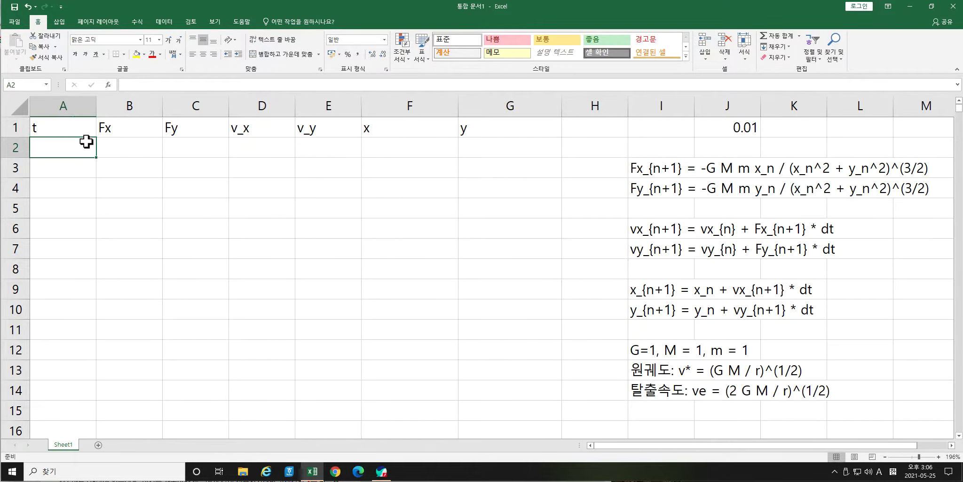
# Enter 0 as the initial time in cell A2 under the t heading.
pyautogui.moveTo(87, 150); pyautogui.dragTo(496, 314)
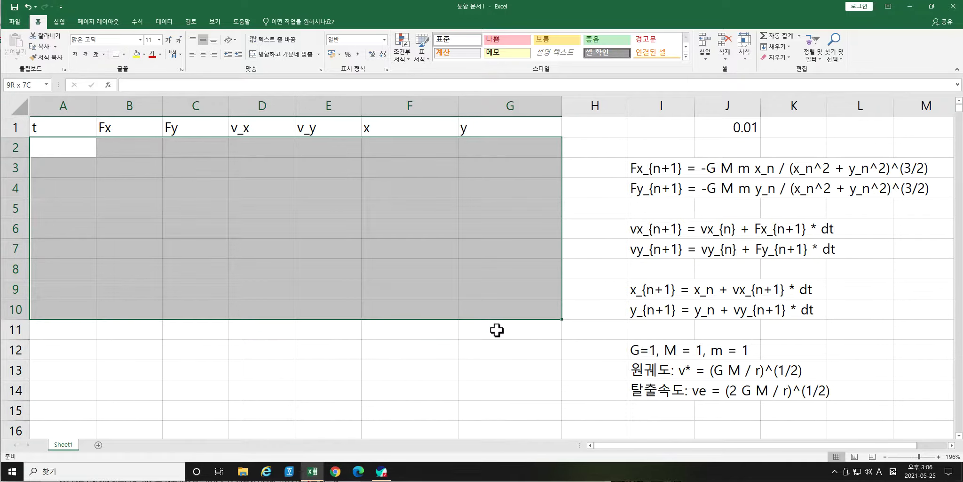
pyautogui.click(85, 155)
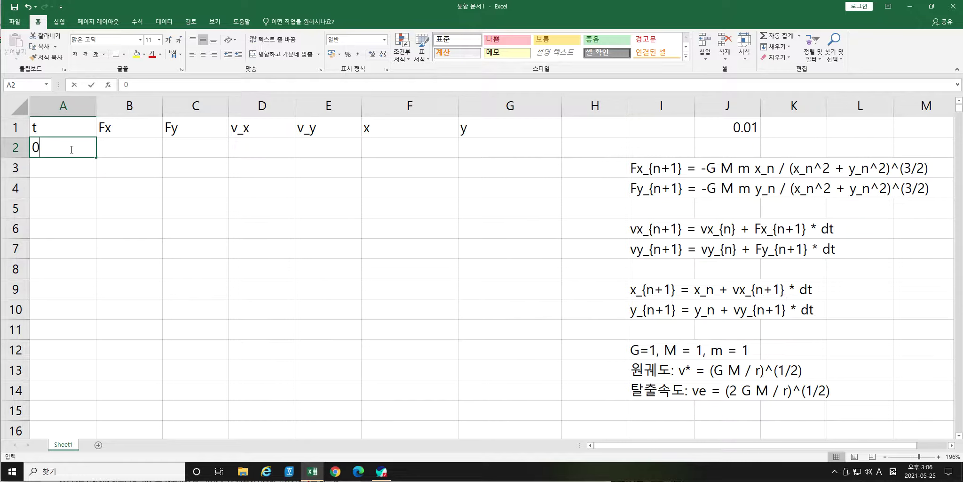
pyautogui.write('0')
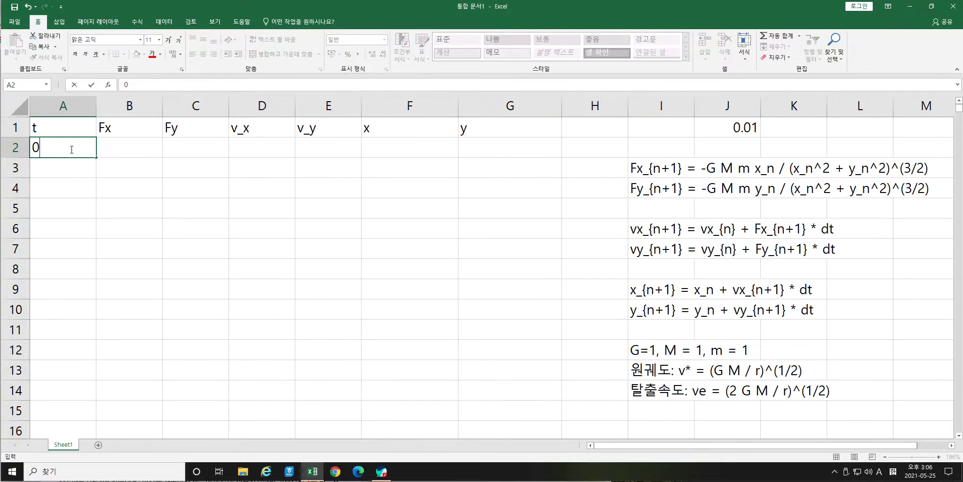
pyautogui.press('Tab')
# Enter the initial position in row 2, with x = 1 in F2 and y = 0 in G2.
pyautogui.press('Tab')
pyautogui.press('Tab')
pyautogui.press('Tab')
pyautogui.press('Tab')
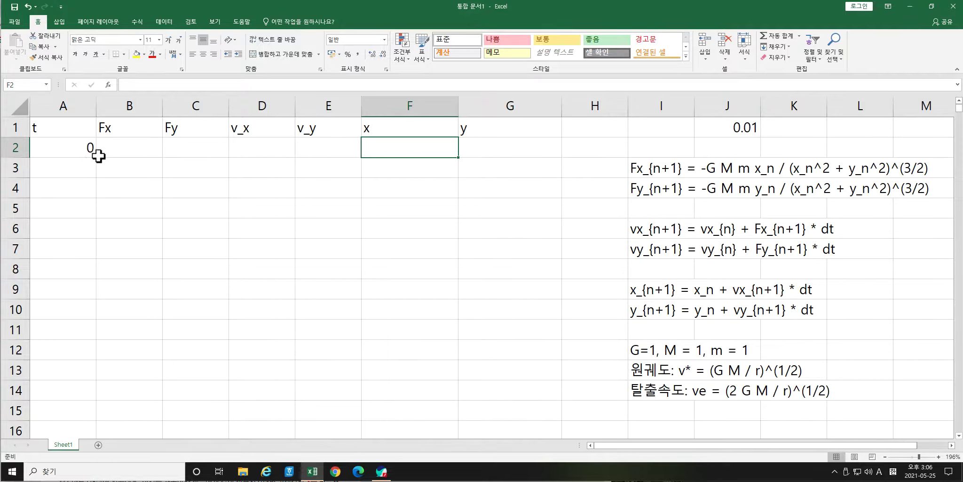
pyautogui.write('1')
pyautogui.press('Tab')
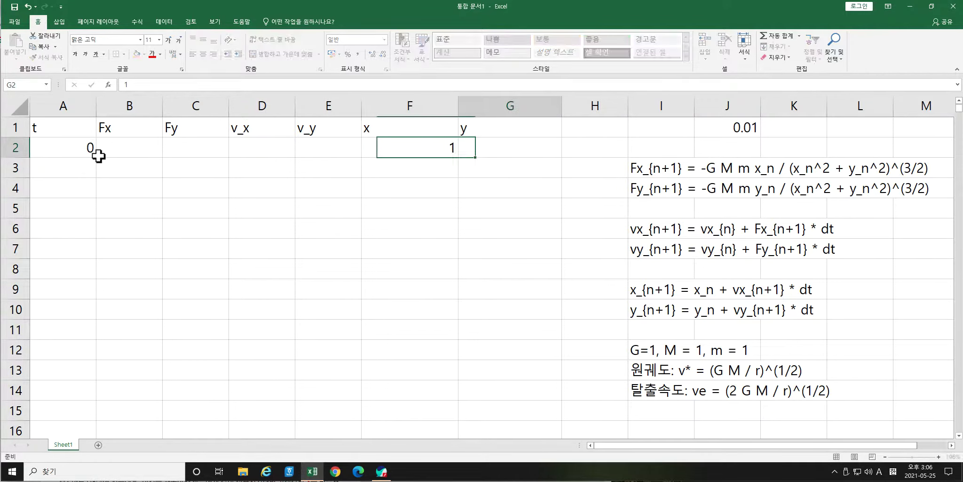
pyautogui.write('0')
pyautogui.press('Return')
# Enter the initial velocity in row 2, with v_y = 1 in E2 and v_x = 0 in D2.
pyautogui.press('Up')
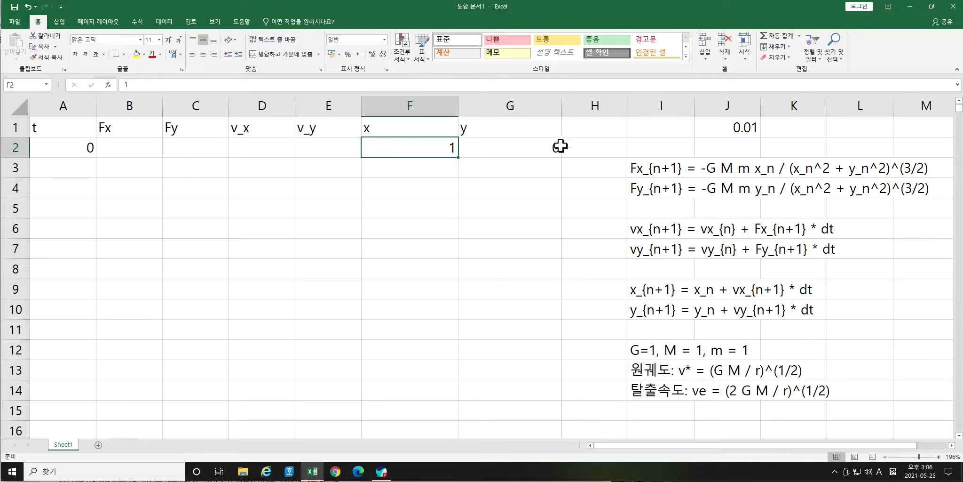
pyautogui.press('Left')
pyautogui.write('1')
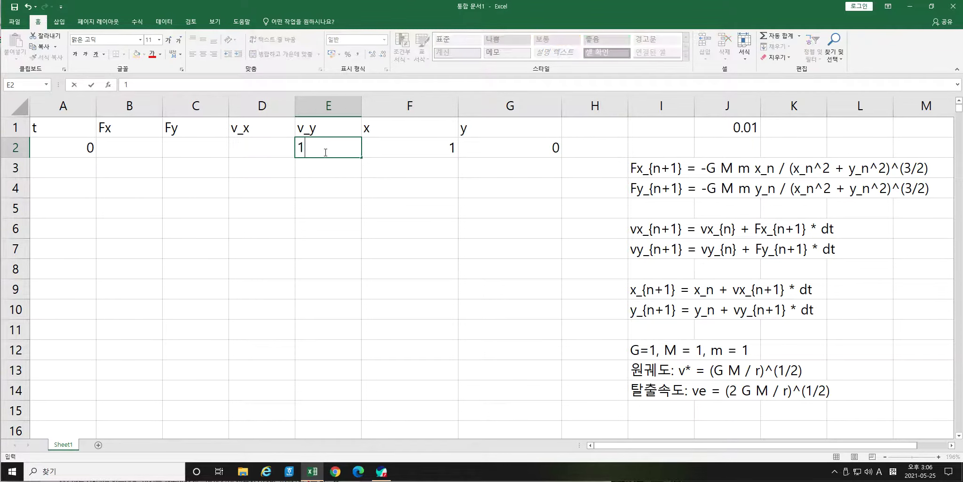
pyautogui.press('Left')
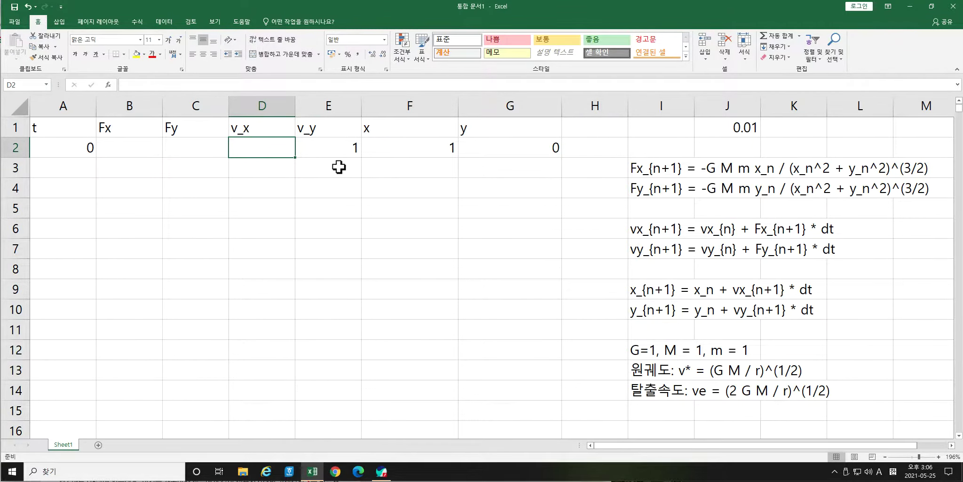
pyautogui.write('0')
pyautogui.press('Return')
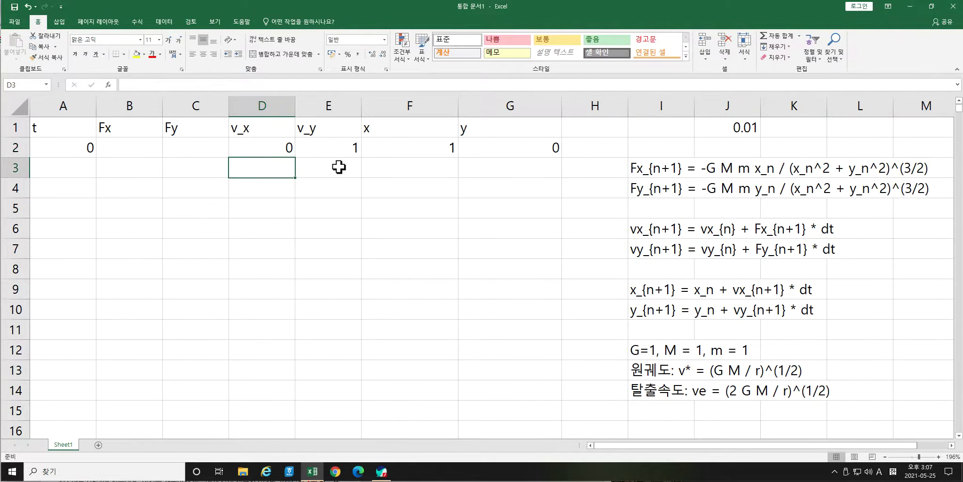
# Enter the time-step formula = A2 + $J$1 in cell A3 under the t heading.
pyautogui.press('Left')
pyautogui.press('Left')
pyautogui.press('Left')
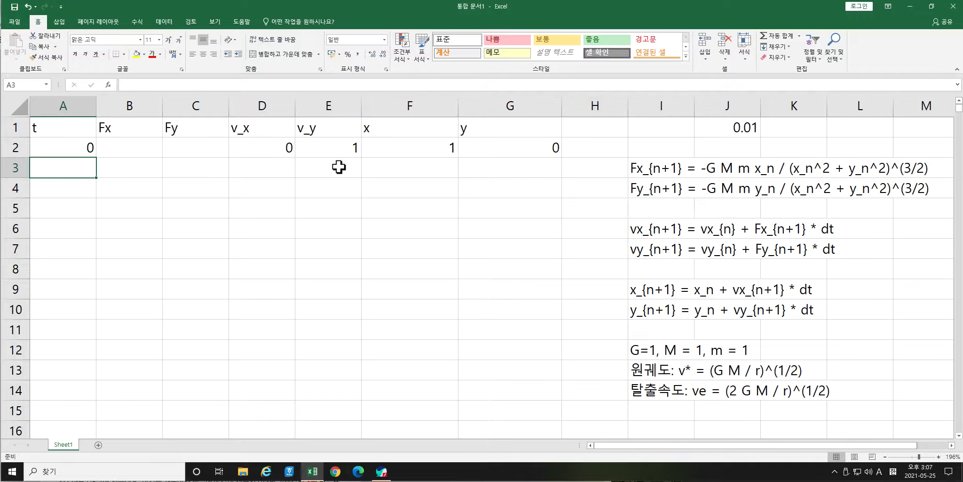
pyautogui.moveTo(667, 234)
pyautogui.mouseDown()
pyautogui.moveTo(668, 258)
pyautogui.moveTo(668, 244)
pyautogui.mouseUp()
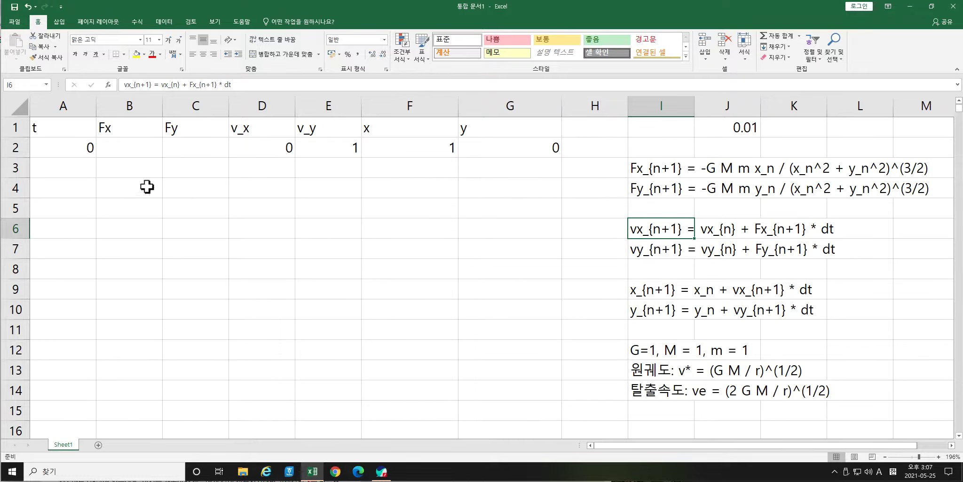
pyautogui.click(126, 173)
pyautogui.press('Left')
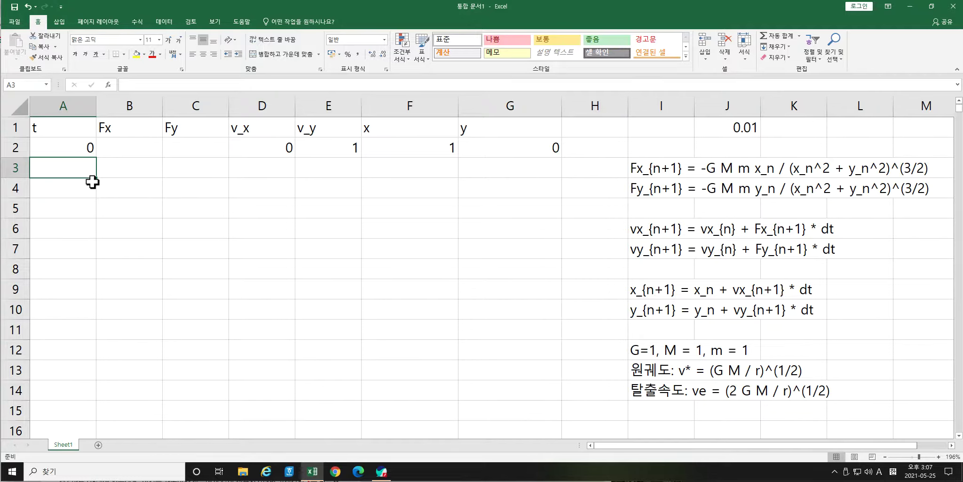
pyautogui.write('= a')
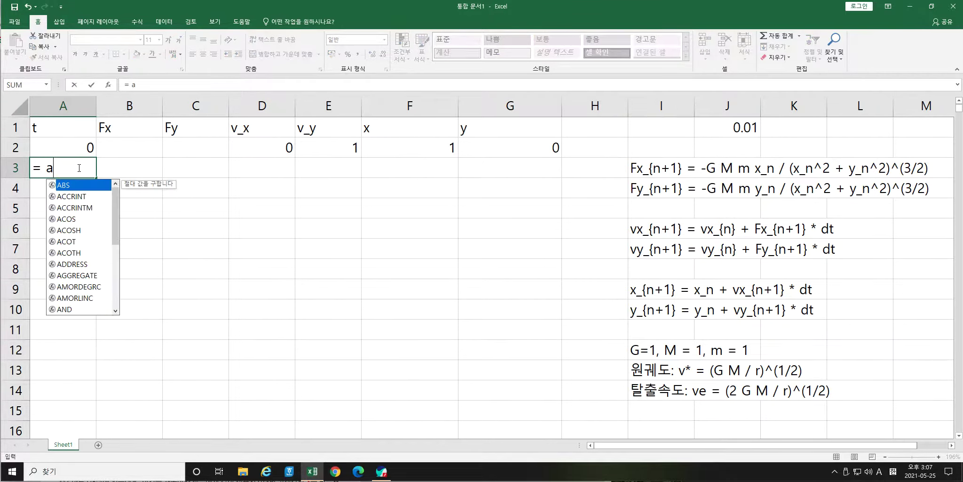
pyautogui.write('2 + ')
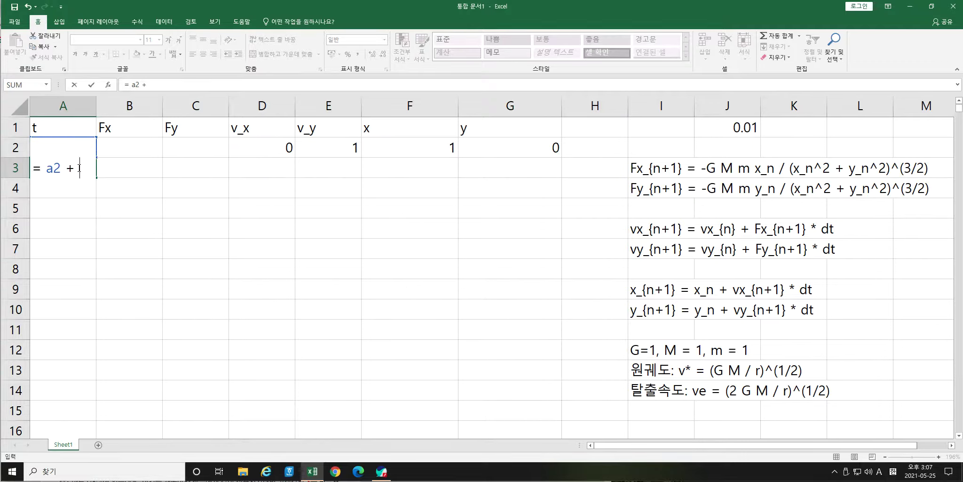
pyautogui.write('$J$1')
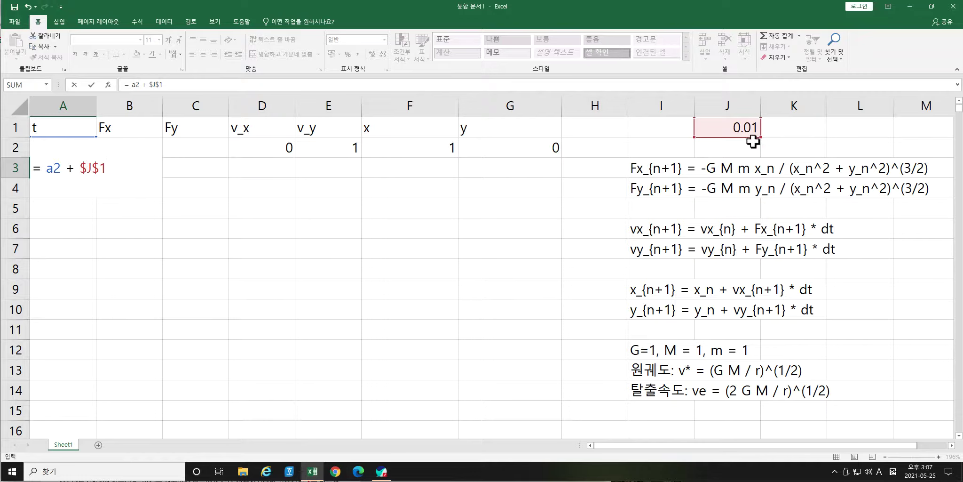
pyautogui.press('Return')
pyautogui.press('Up')
# Enter the x-force formula =-F2/(F2^2 + G2^2)^(3/2) in cell B3, following the Fx equation in I3.
pyautogui.click(677, 174)
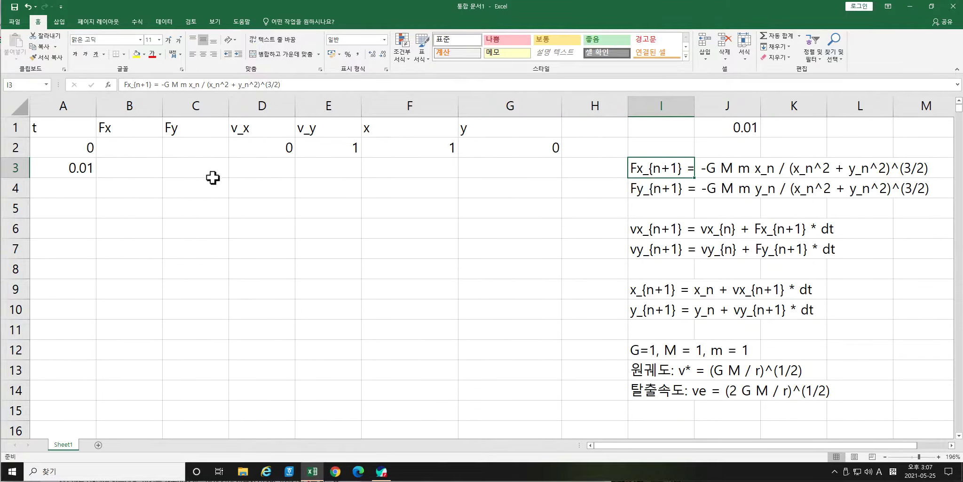
pyautogui.click(158, 181)
pyautogui.write('=')
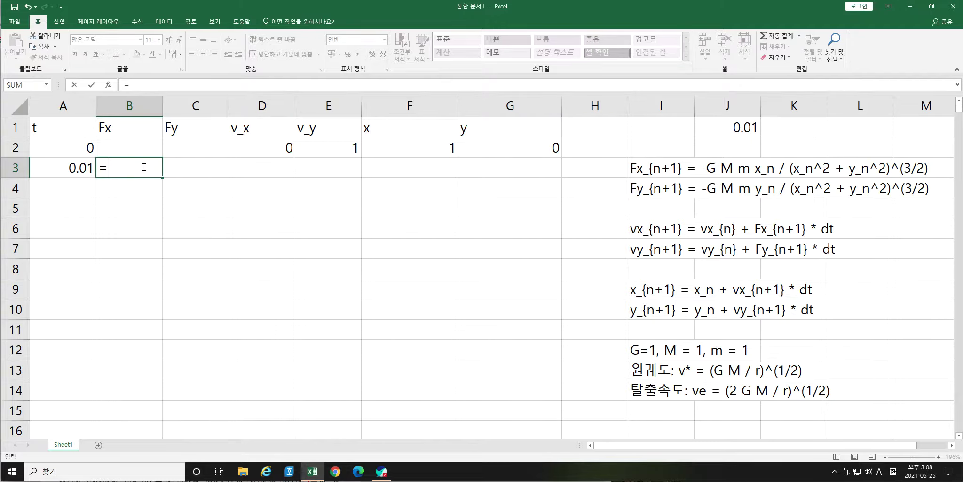
pyautogui.write('- f2')
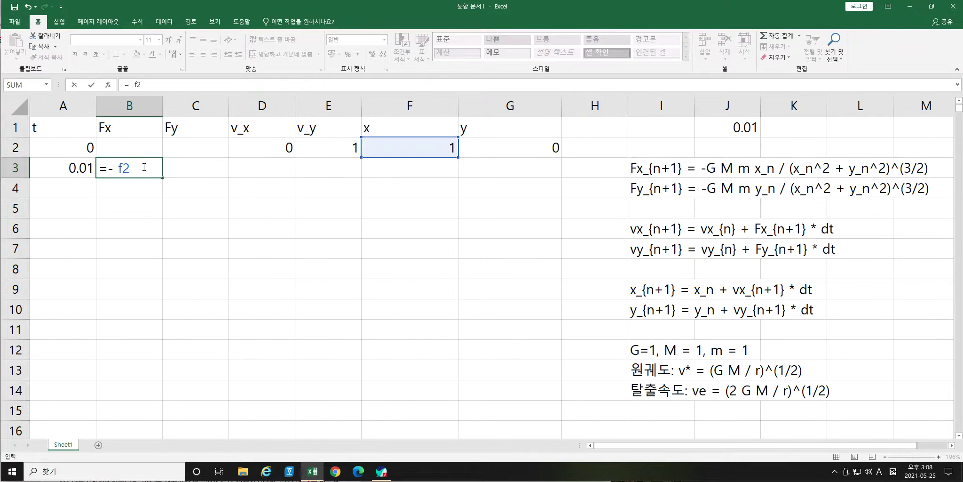
pyautogui.write(' / (f')
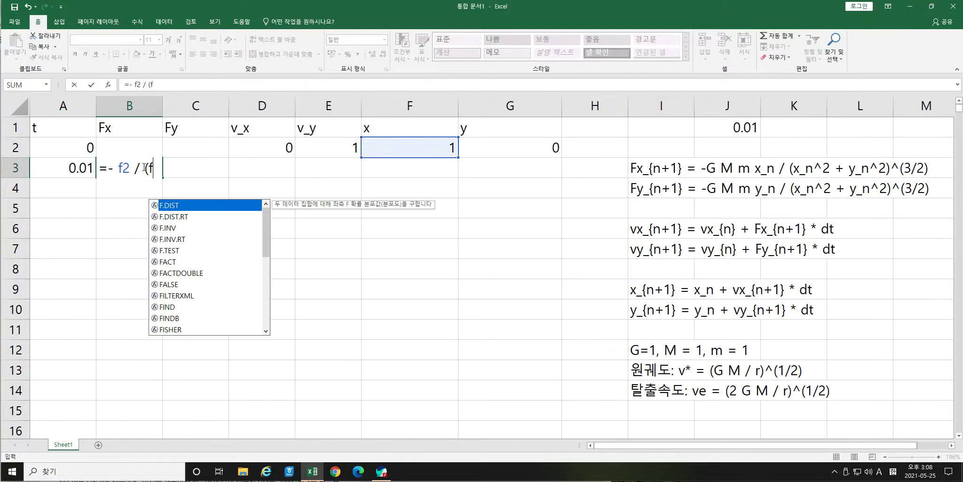
pyautogui.write('2^2 + ')
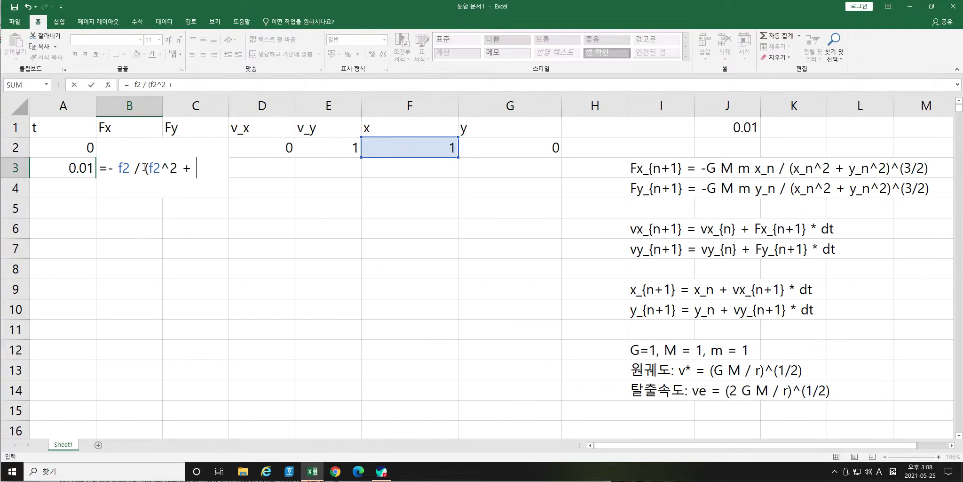
pyautogui.write('g2')
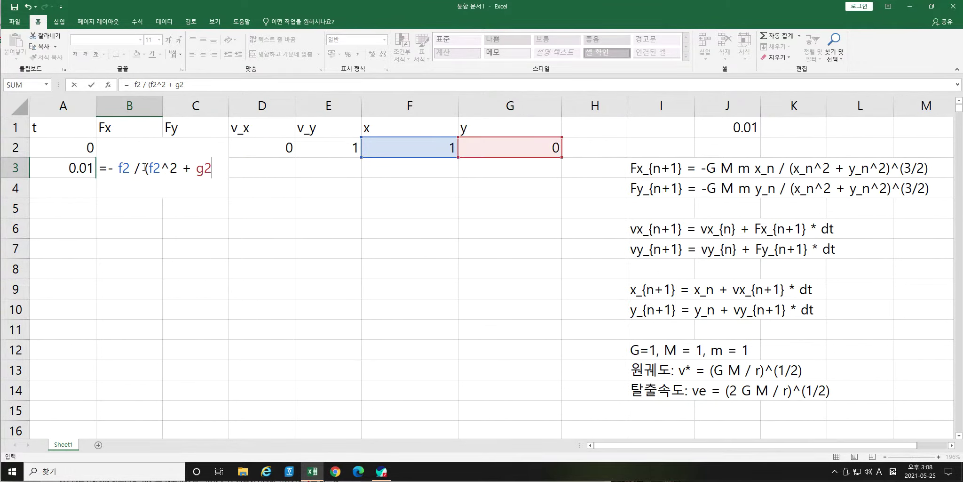
pyautogui.write('^2)')
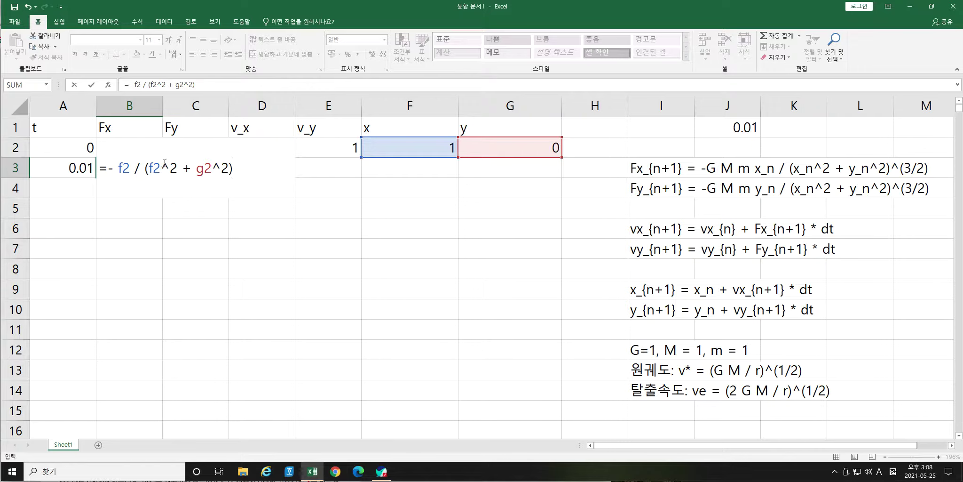
pyautogui.write('^(3/2)')
pyautogui.press('Return')
pyautogui.press('Up')
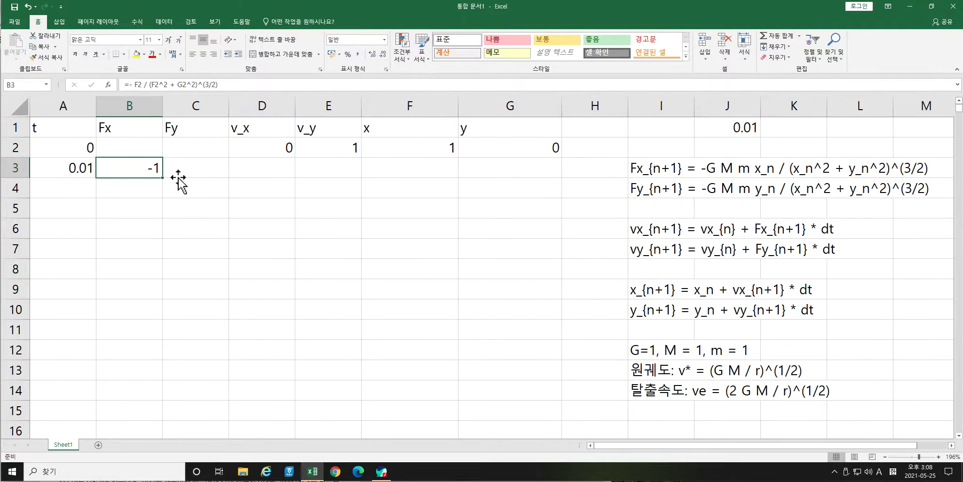
# Enter the y-force formula =-G2/(F2^2+G2^2)^(3/2) in cell C3 under the Fy heading.
pyautogui.click(202, 181)
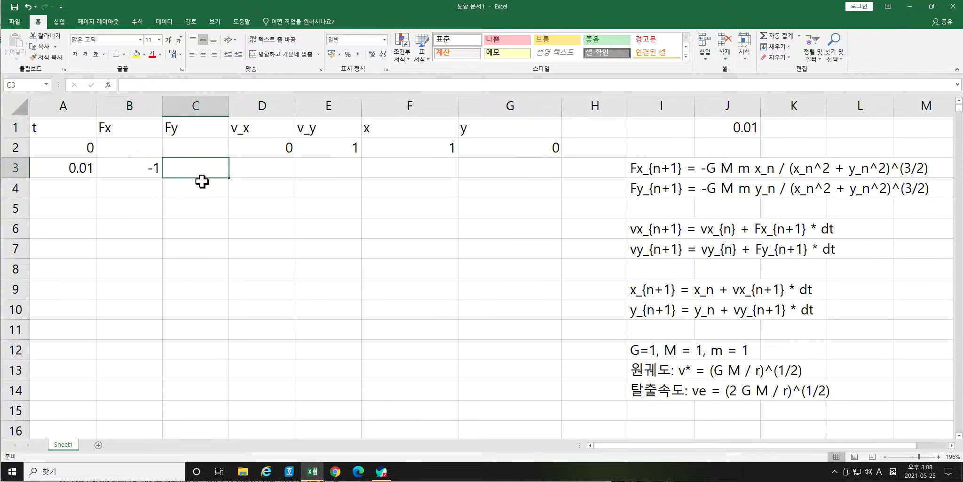
pyautogui.write('=-')
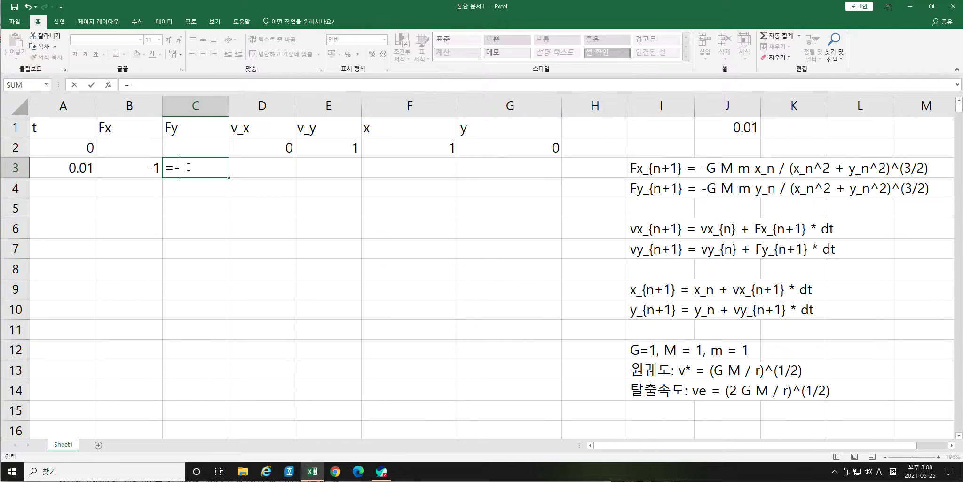
pyautogui.write('g2')
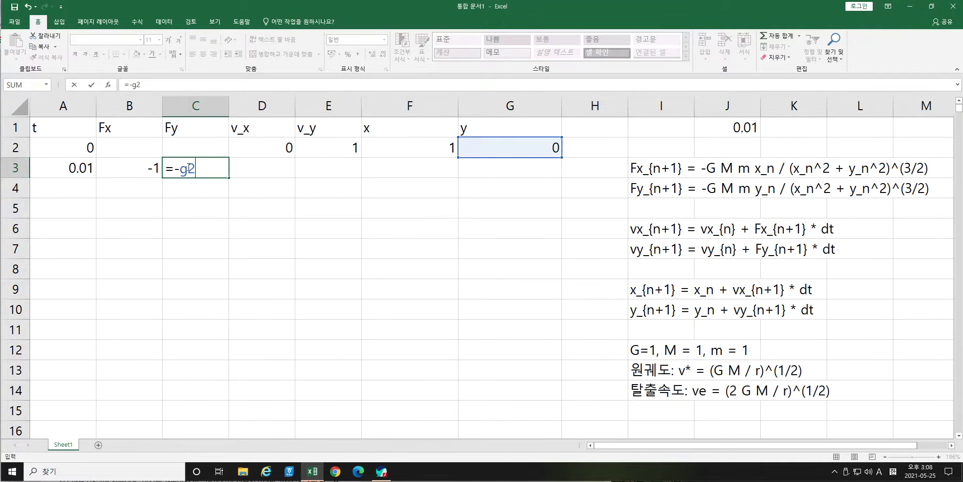
pyautogui.write('/(')
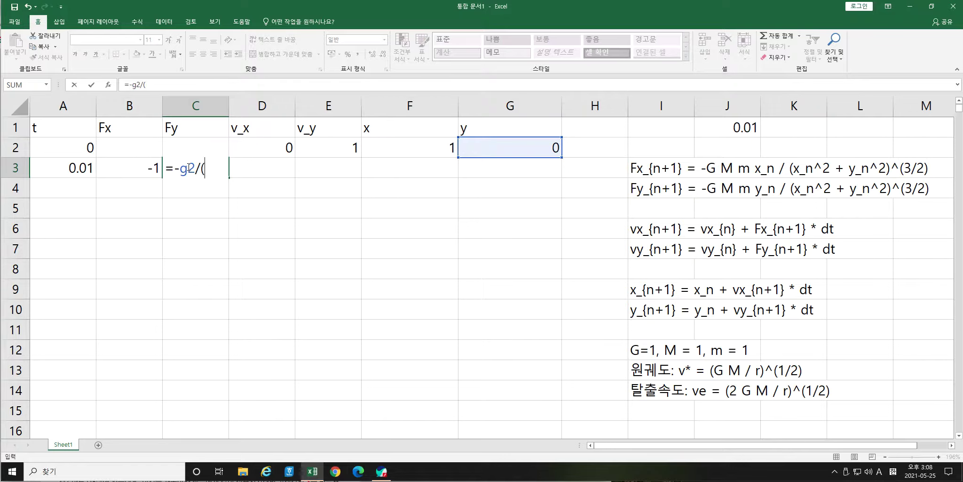
pyautogui.write('f2')
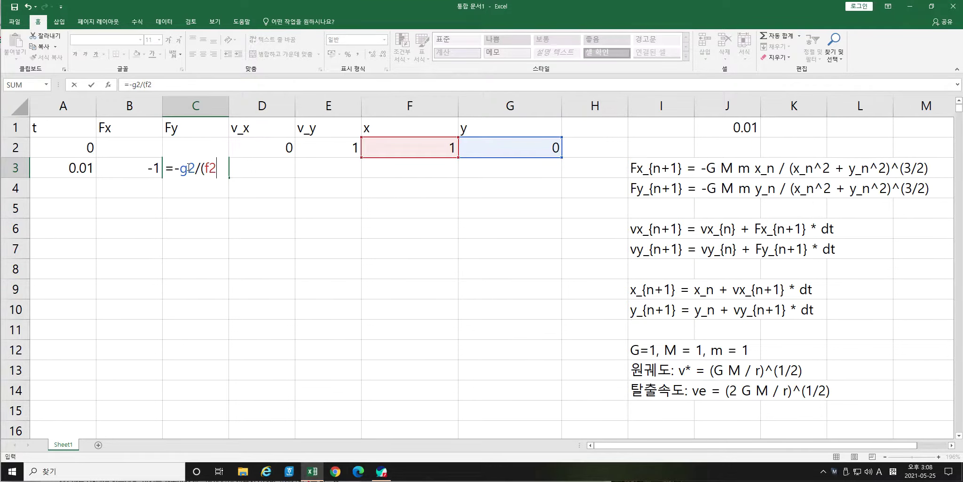
pyautogui.write('^2+g')
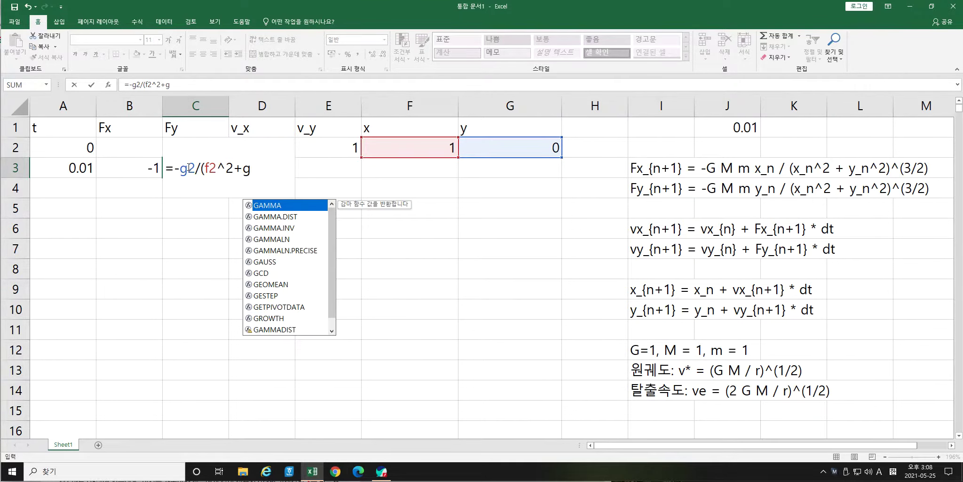
pyautogui.write('2^2)^')
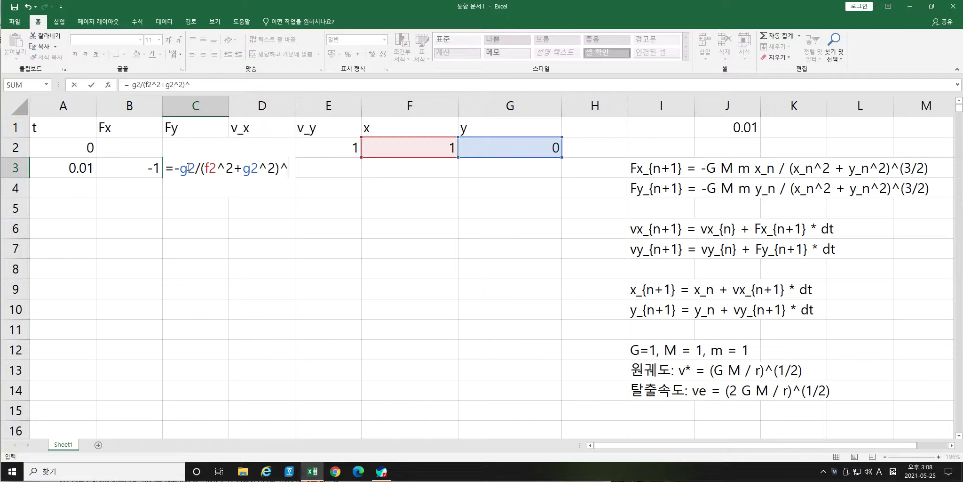
pyautogui.write('(3/2)')
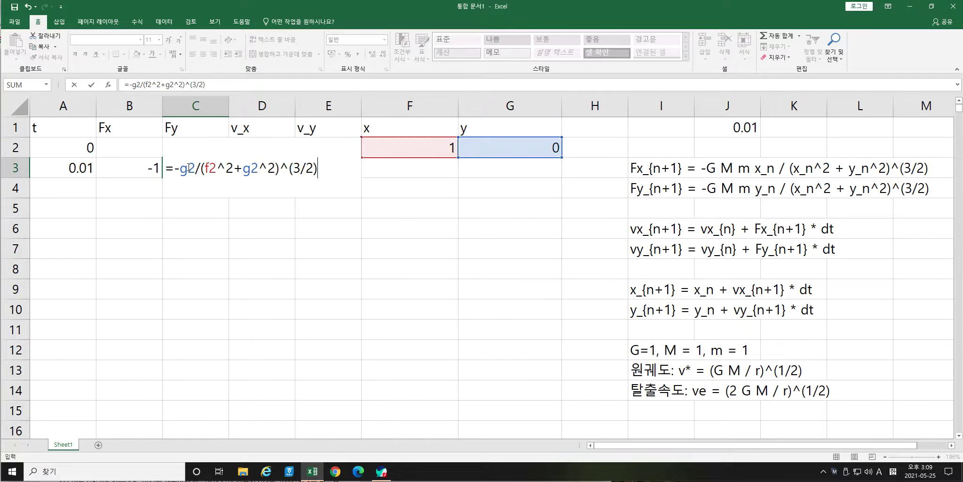
pyautogui.hotkey('ctrl', 'Return')
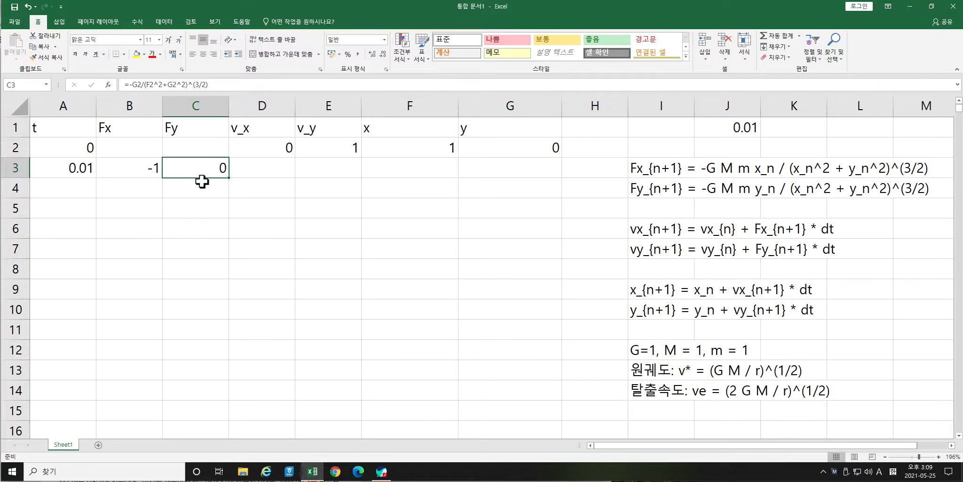
# Enter the x-velocity update formula = D2 + B3*$J$1 in cell D3 under the v_x heading.
pyautogui.moveTo(656, 175); pyautogui.dragTo(660, 198)
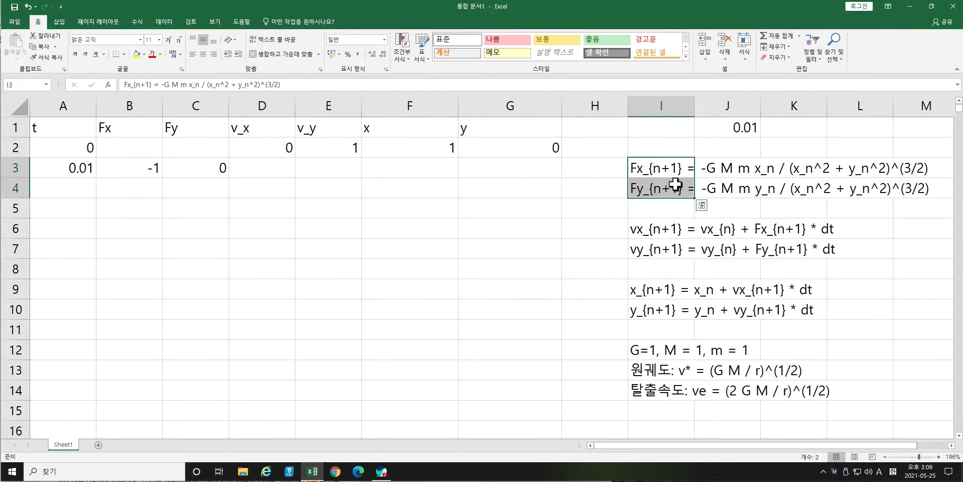
pyautogui.click(259, 168)
pyautogui.write('=')
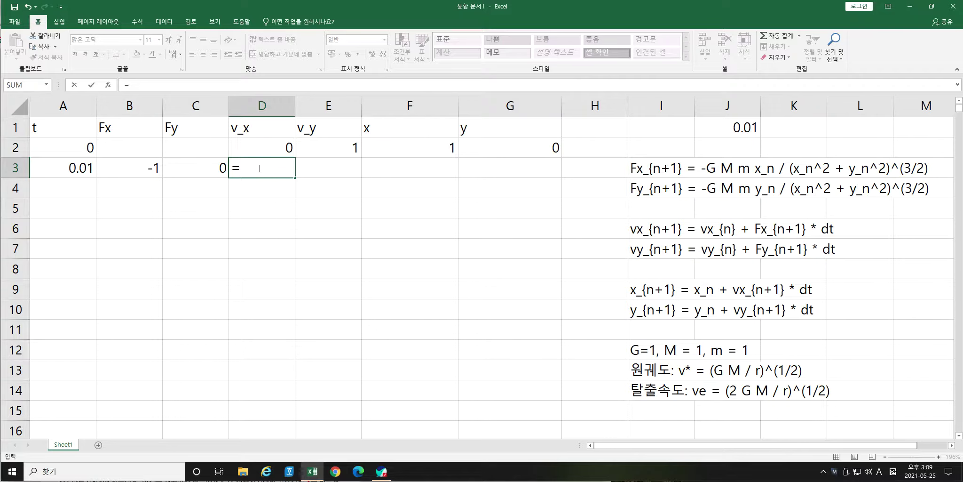
pyautogui.write(' d')
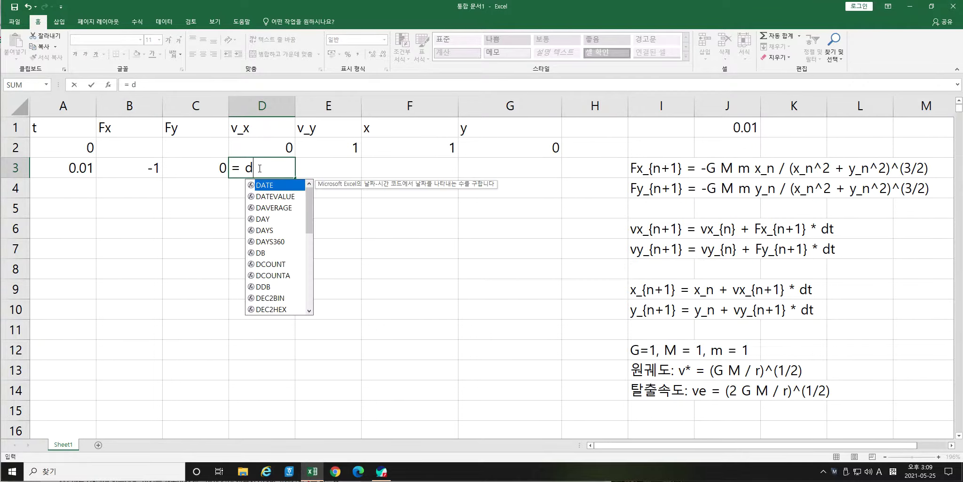
pyautogui.write('2 +')
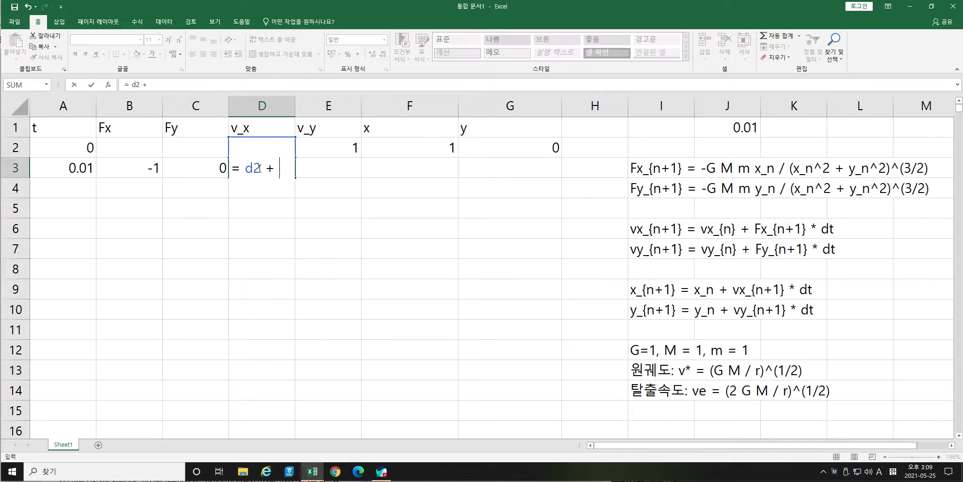
pyautogui.write('b3 ')
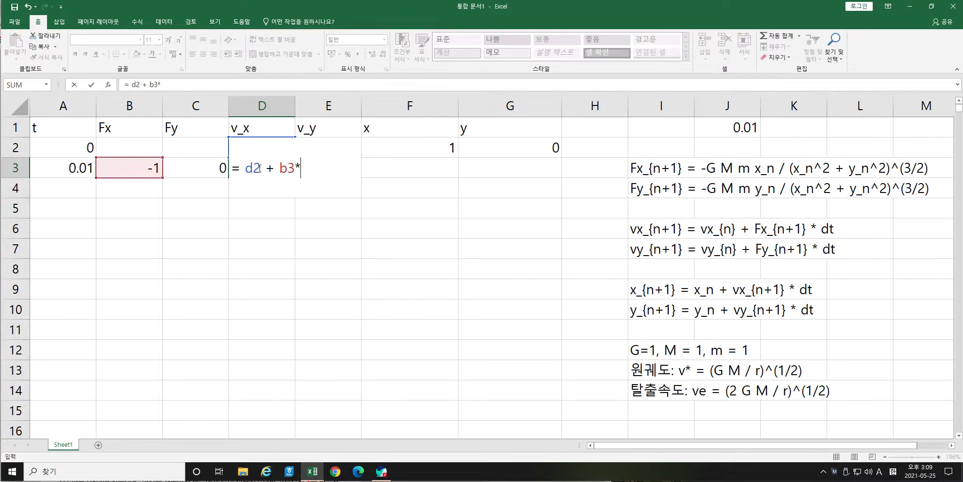
pyautogui.write('$J$1')
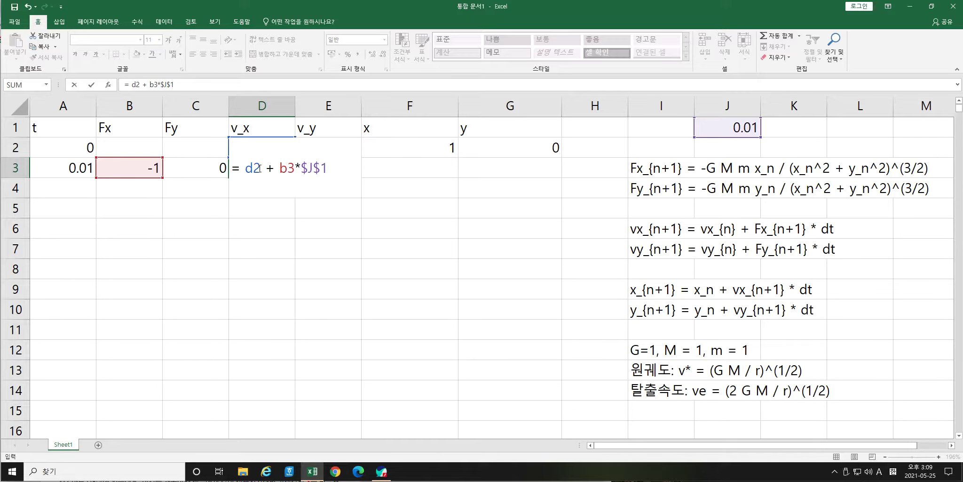
pyautogui.press('Return')
pyautogui.press('Up')
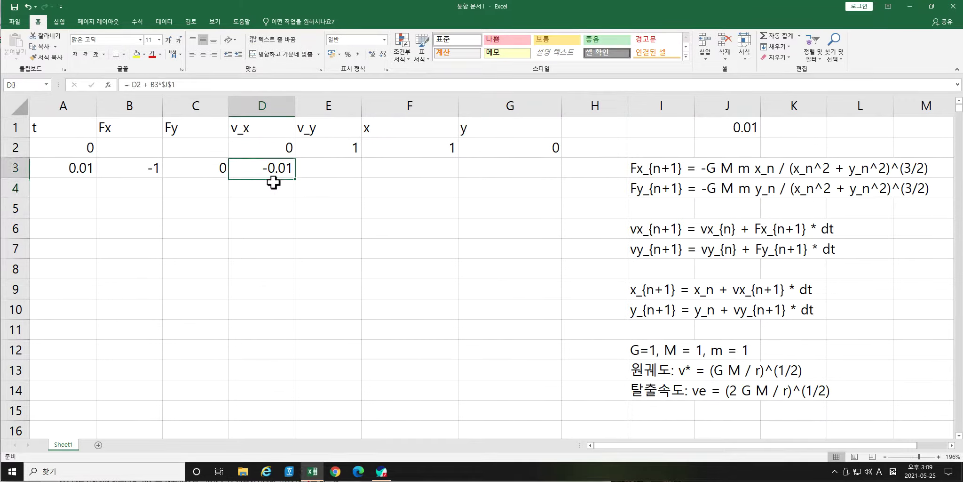
# Enter the y-velocity update formula =E2+C3*$J$1 in cell E3 under the v_y heading.
pyautogui.press('Right')
pyautogui.write('=')
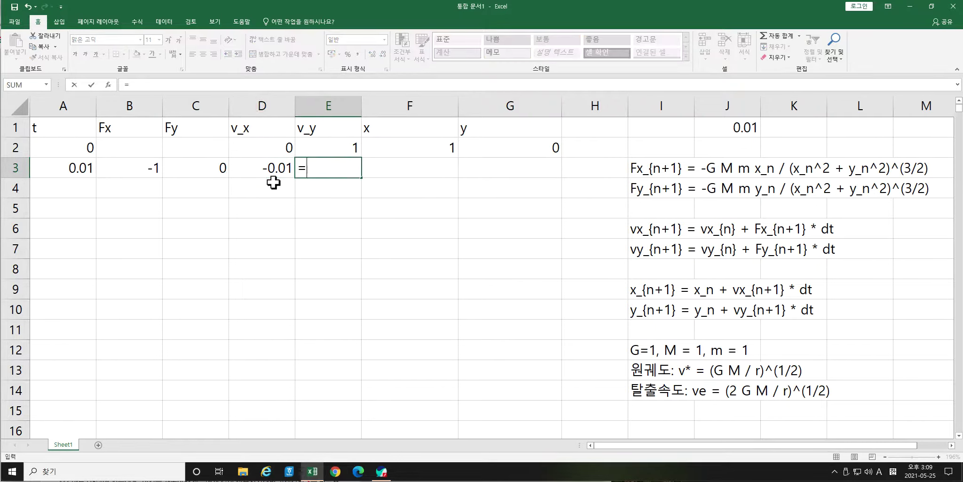
pyautogui.write('e2')
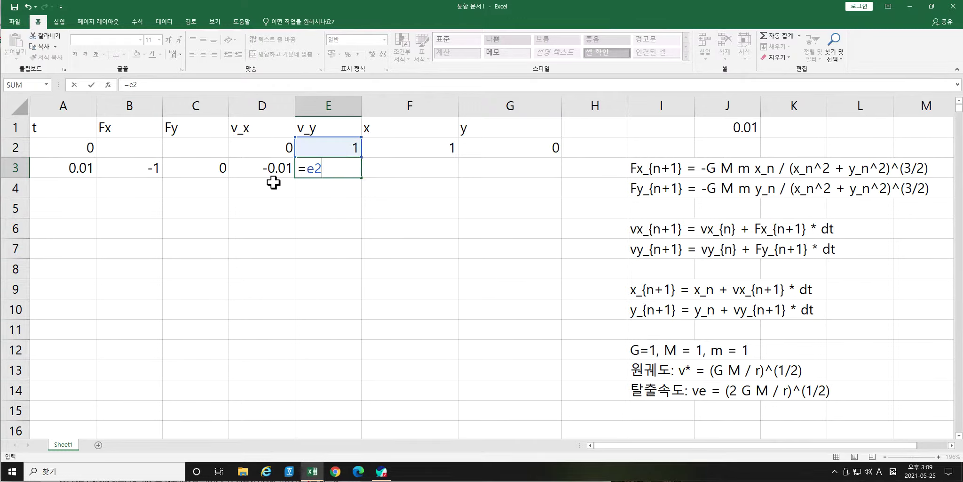
pyautogui.write('+')
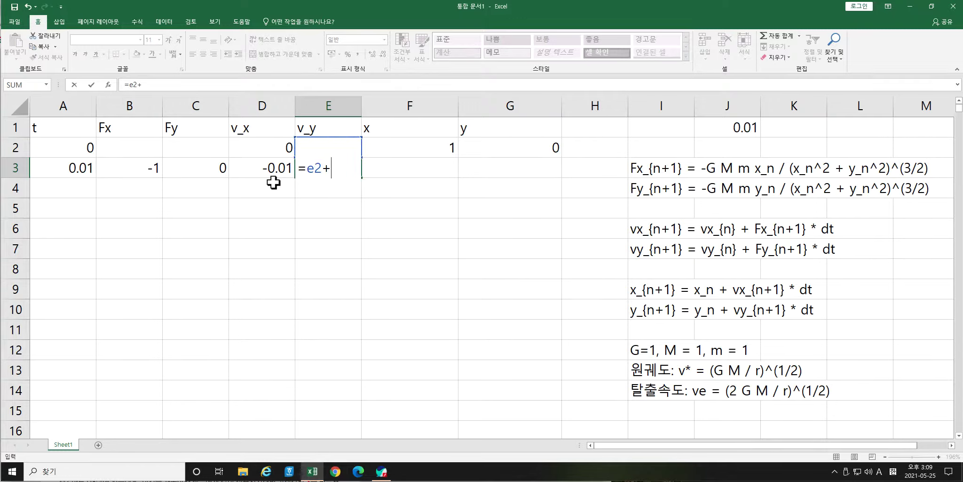
pyautogui.write('c')
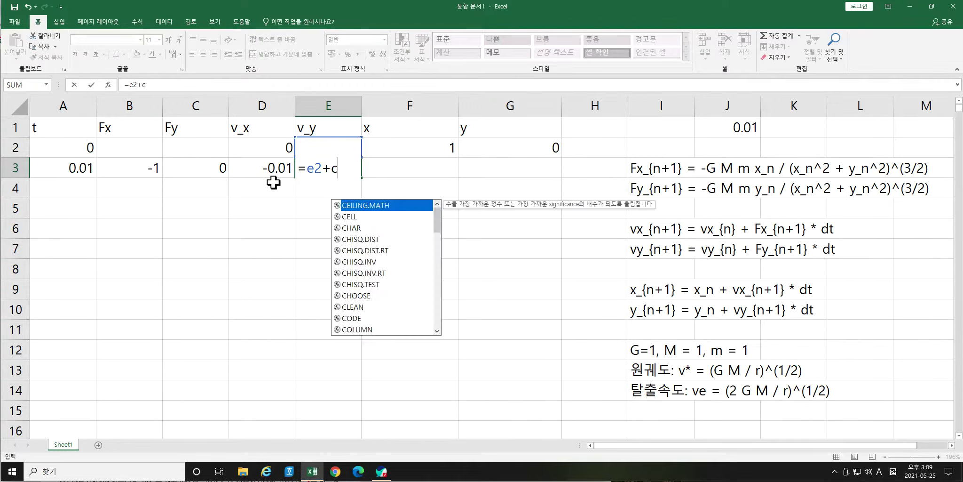
pyautogui.write('3')
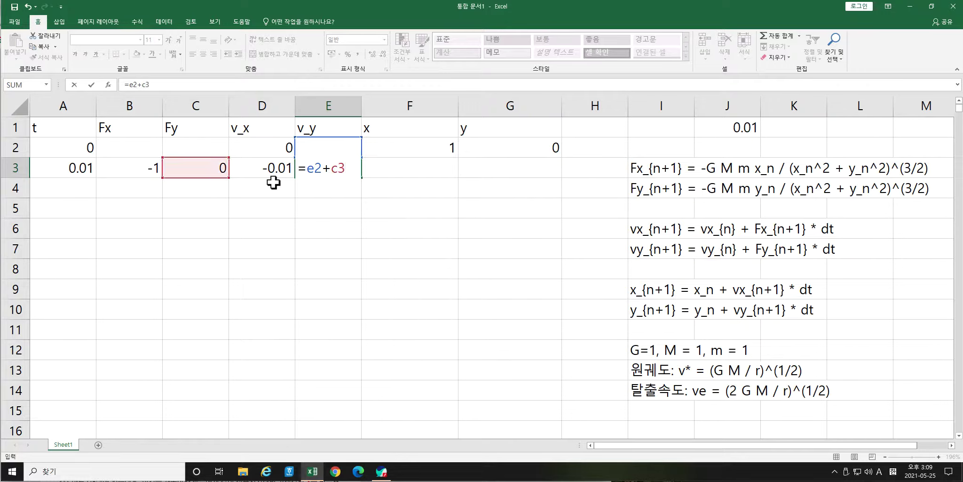
pyautogui.write('*$J$')
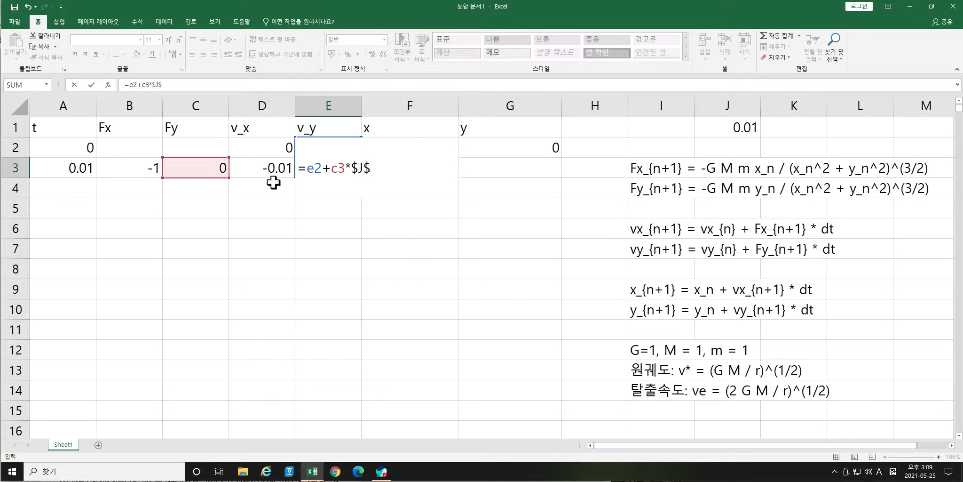
pyautogui.write('1')
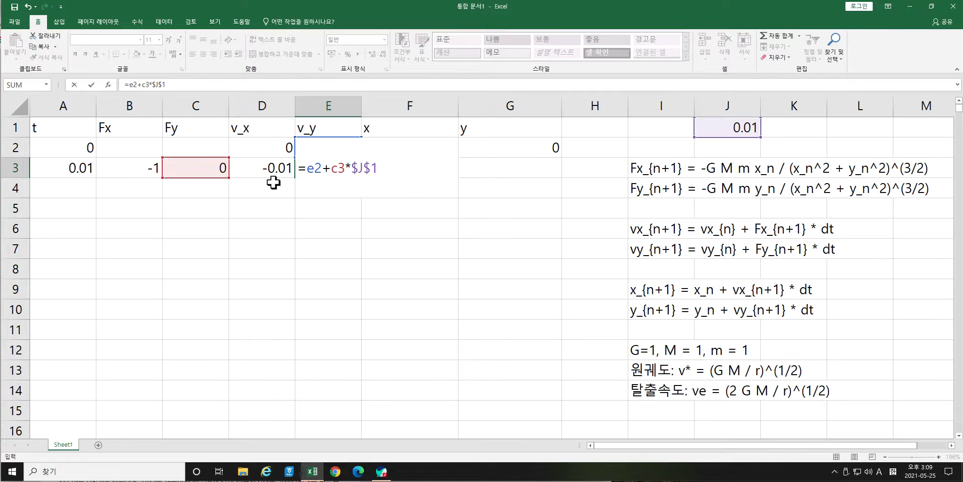
pyautogui.press('Return')
pyautogui.press('Up')
pyautogui.press('Left')
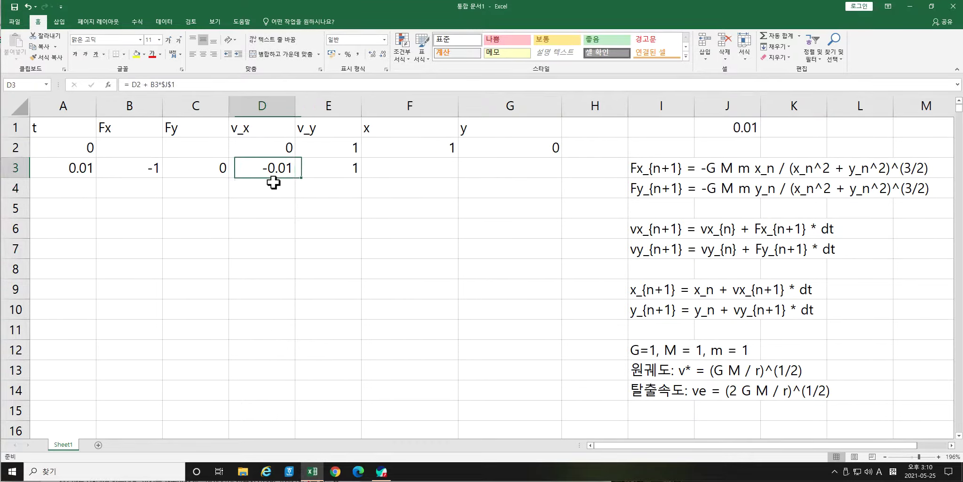
pyautogui.press('Right')
pyautogui.press('Left')
# Enter the x-position update formula = F2 + D3*$J$1 in cell F3, following the x equation in I9.
pyautogui.moveTo(658, 289); pyautogui.dragTo(661, 326)
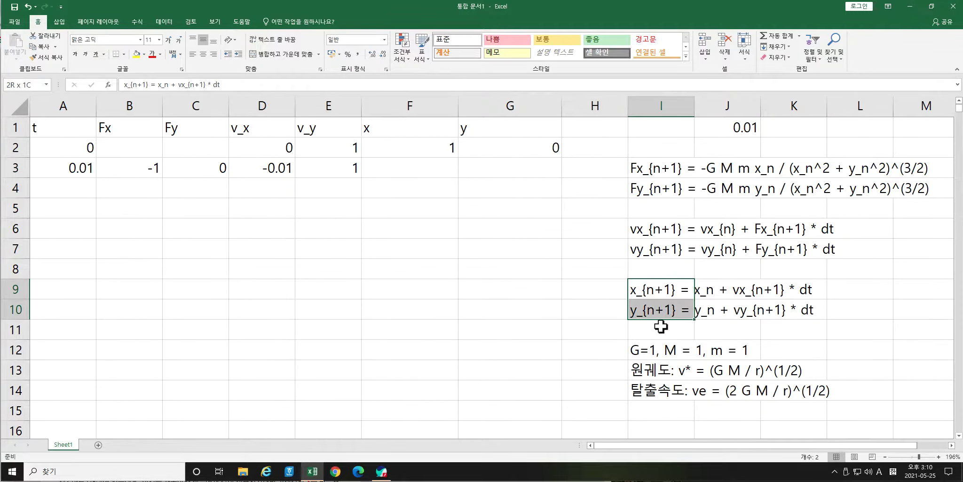
pyautogui.click(433, 178)
pyautogui.write('=')
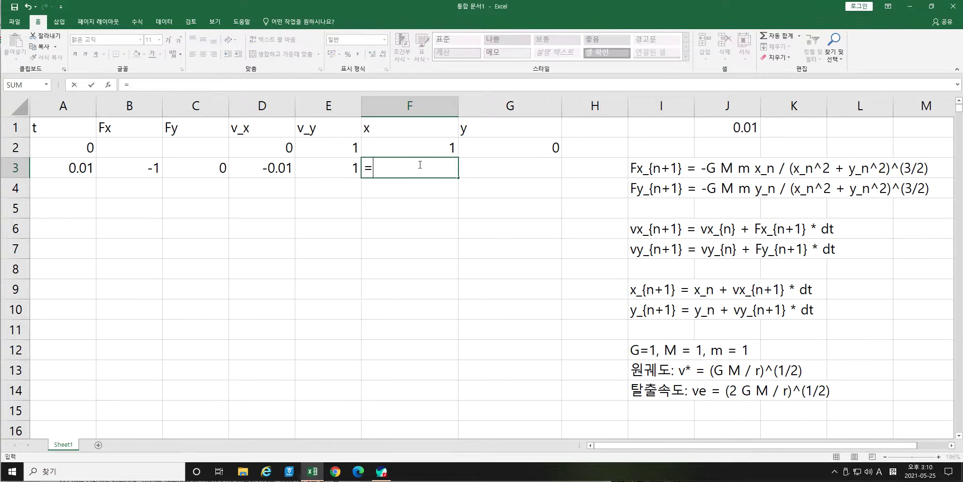
pyautogui.write(' f2 +')
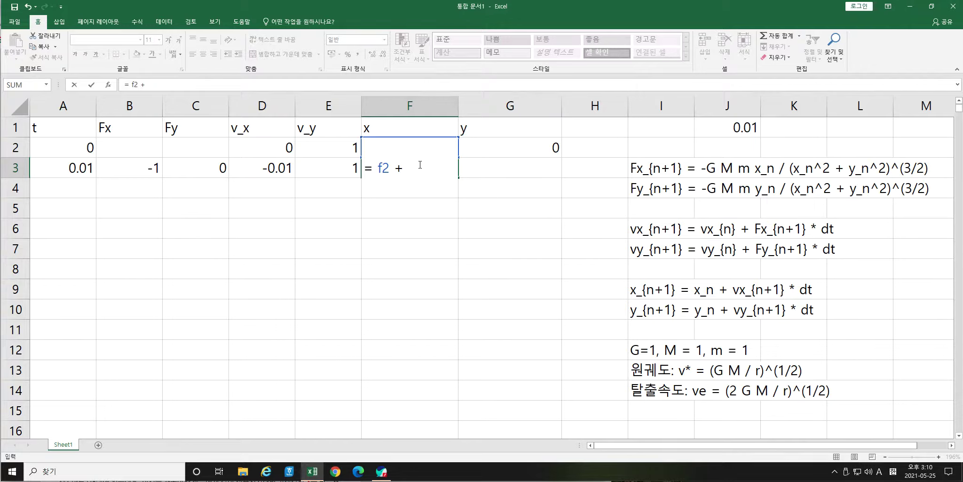
pyautogui.write('d')
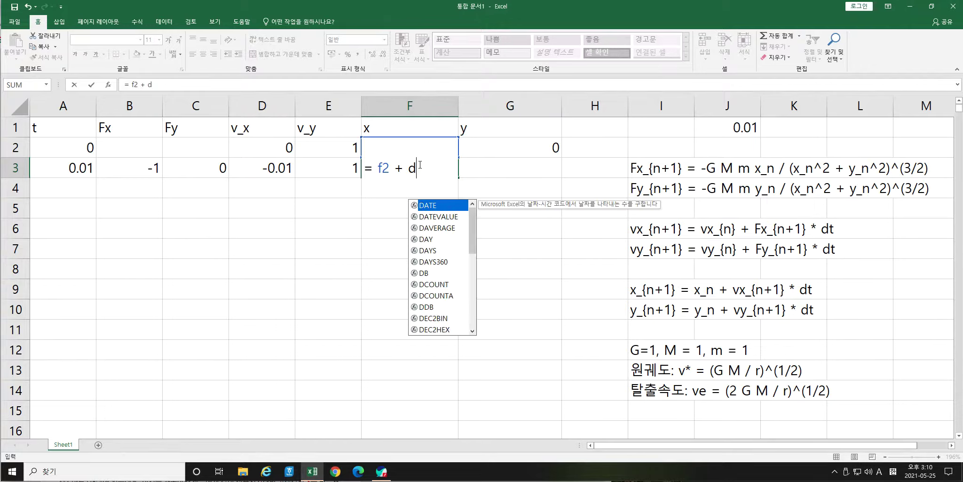
pyautogui.write('3*$J$1')
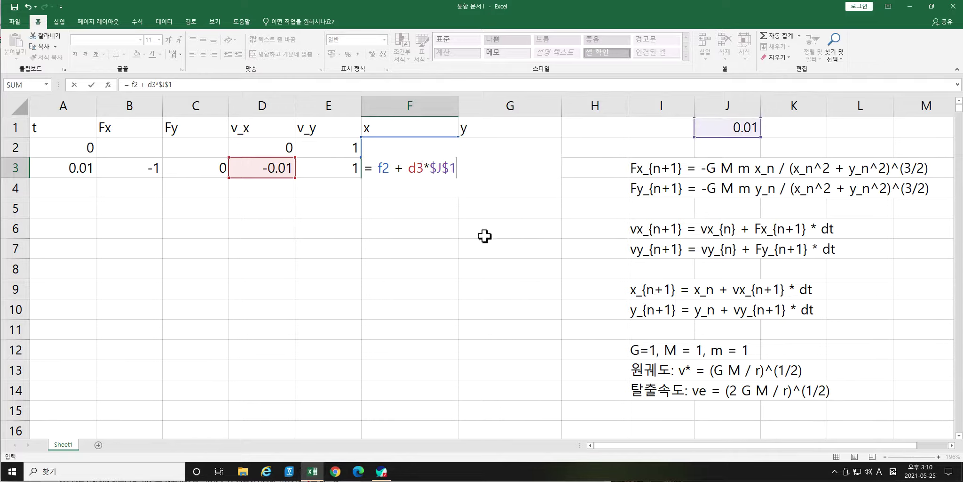
pyautogui.press('Return')
pyautogui.press('Up')
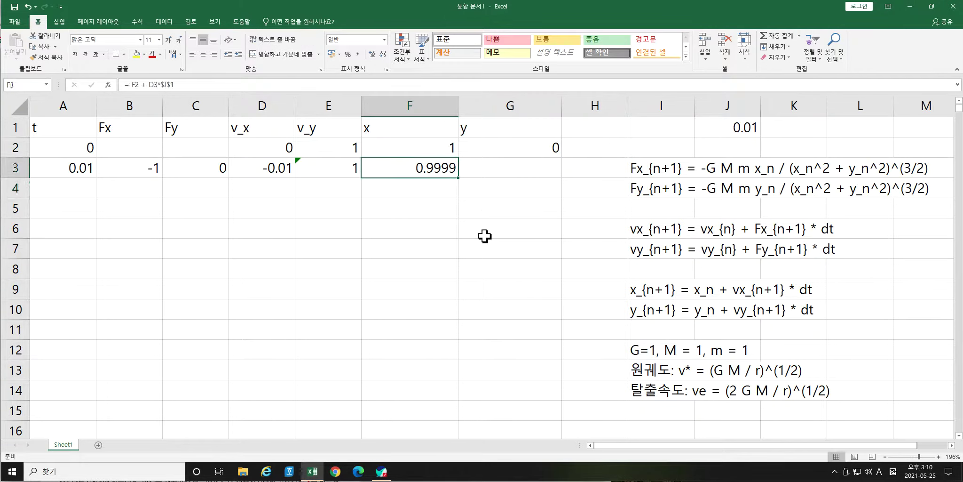
# Enter the y-position update formula =G2 + E3*$J$1 in cell G3 under the y heading.
pyautogui.press('Right')
pyautogui.write('=')
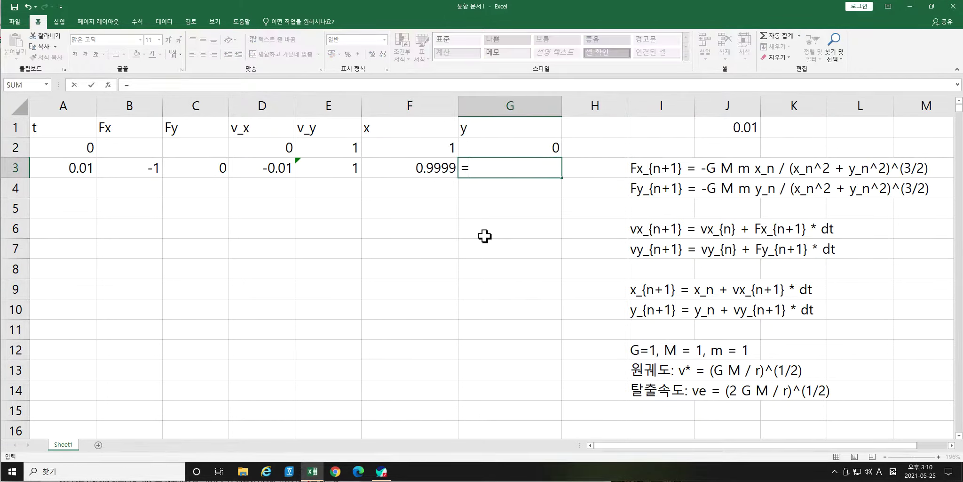
pyautogui.write('g2 +')
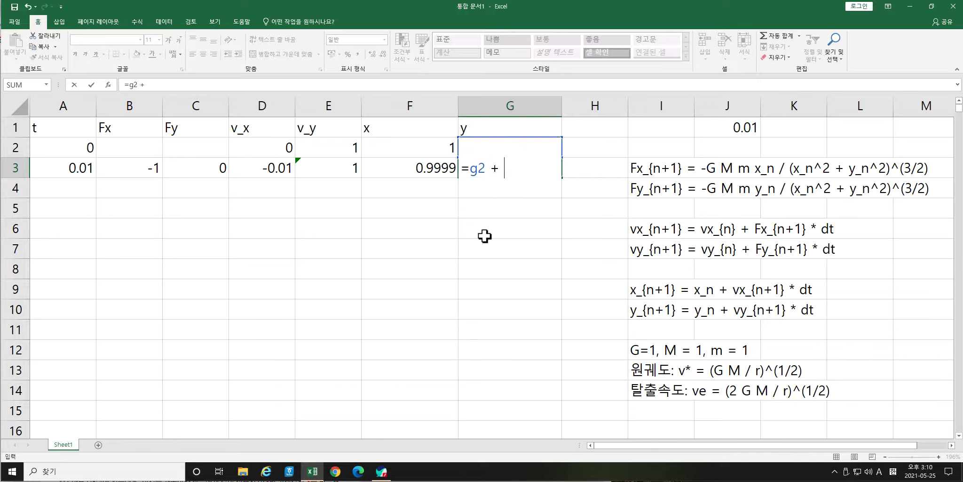
pyautogui.write(' e3')
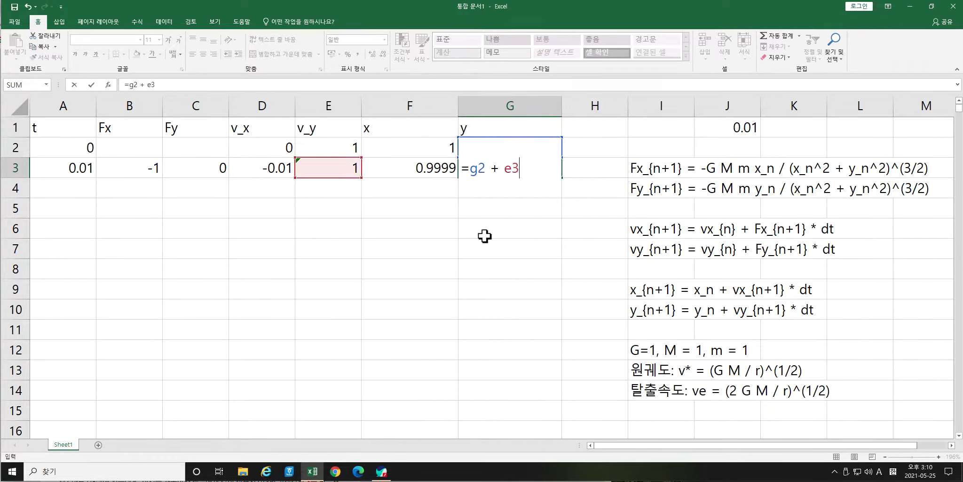
pyautogui.write('*$J$1')
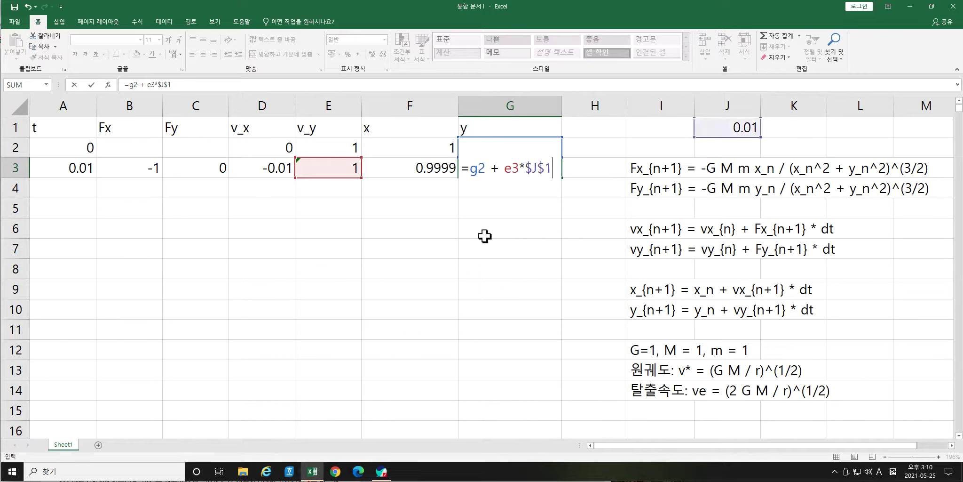
pyautogui.press('Return')
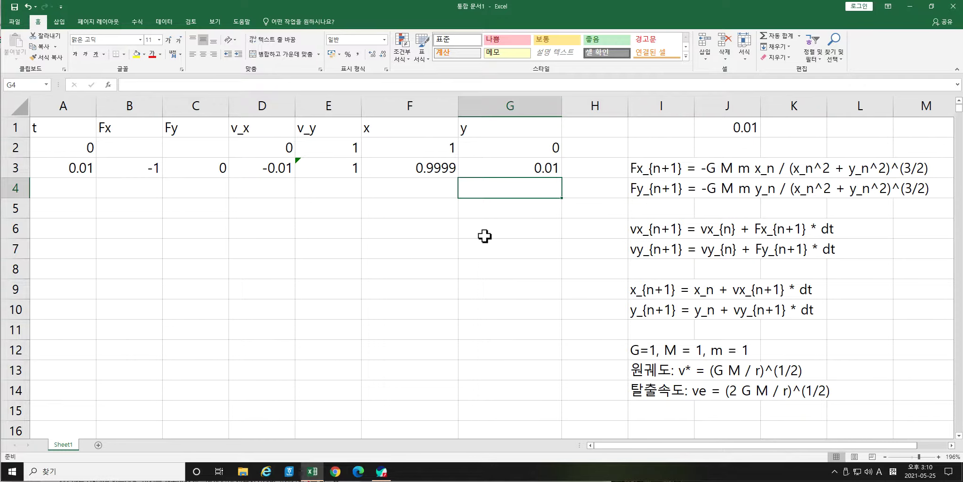
# Review the row 3 formulas for time, force, velocity and position across columns A to G.
pyautogui.press('Up')
pyautogui.press('Left')
pyautogui.press('Left')
pyautogui.press('Left')
pyautogui.press('Left')
pyautogui.press('Left')
pyautogui.press('Left')
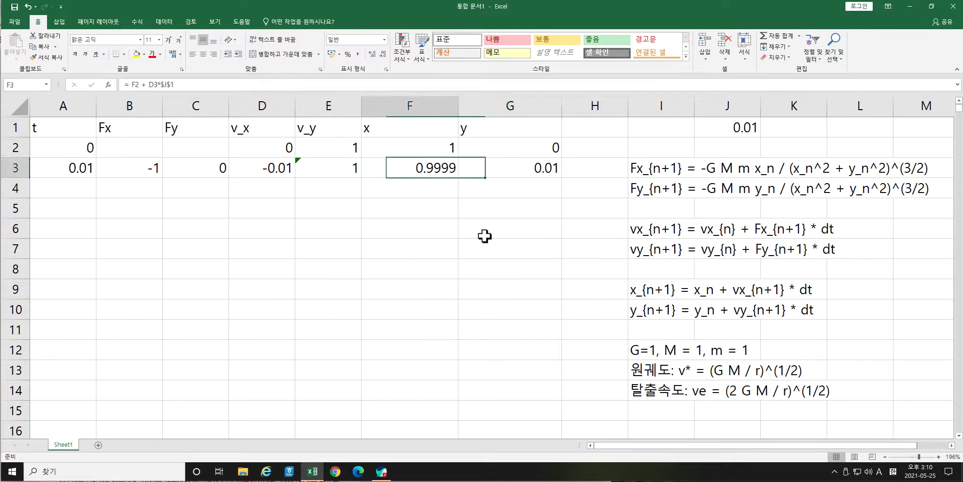
pyautogui.press('Right')
pyautogui.press('Left')
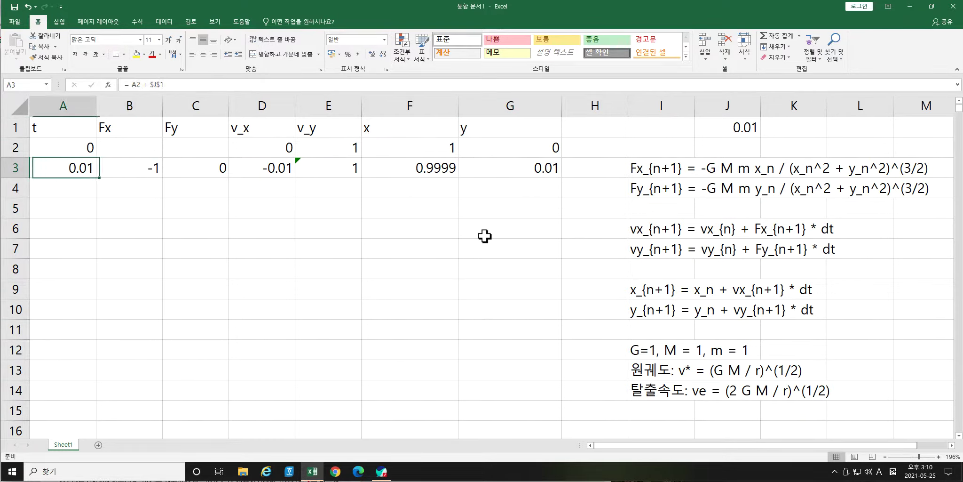
pyautogui.press('Right')
pyautogui.press('Right')
pyautogui.press('Left')
pyautogui.press('Right')
pyautogui.press('Right')
pyautogui.press('Right')
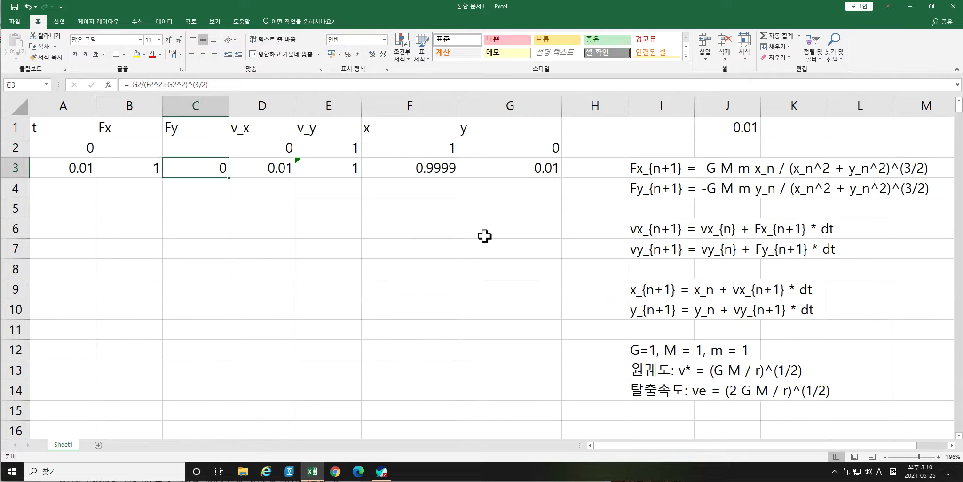
pyautogui.press('Left')
pyautogui.press('Left')
pyautogui.press('Left')
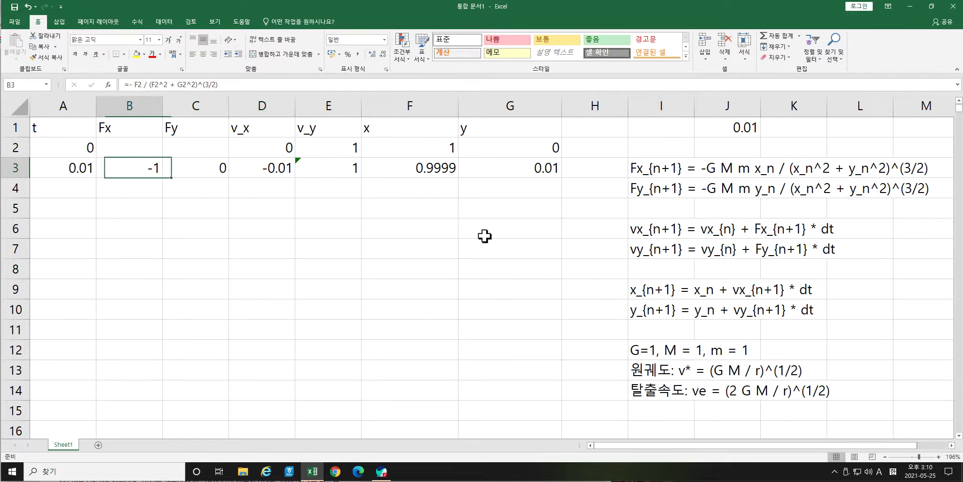
pyautogui.press('Right')
pyautogui.press('Right')
pyautogui.press('Right')
pyautogui.press('Down')
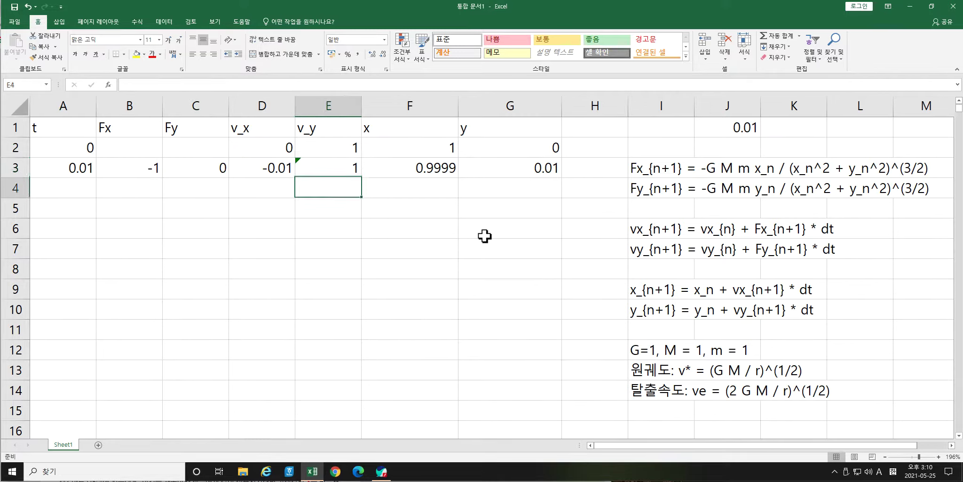
pyautogui.press('Left')
pyautogui.press('Left')
pyautogui.press('Left')
pyautogui.press('Left')
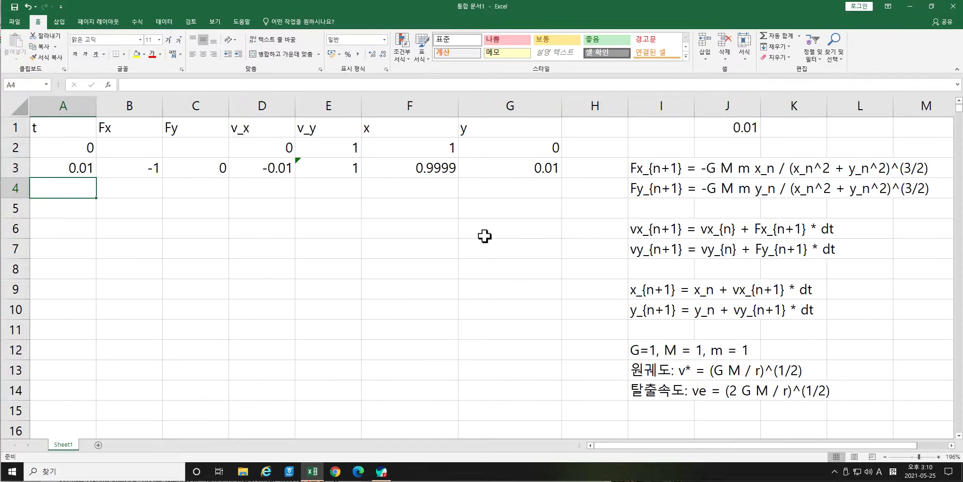
pyautogui.press('Up')
pyautogui.press('Down')
pyautogui.press('Up')
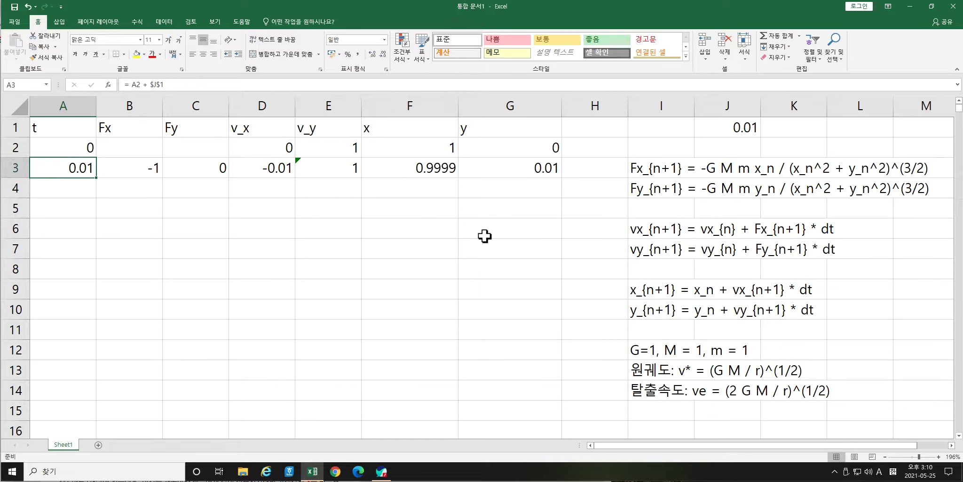
pyautogui.press('Down')
pyautogui.press('Up')
# Fill the row 3 formulas in A3:G3 down through row 2000.
pyautogui.moveTo(90, 181); pyautogui.dragTo(515, 182)
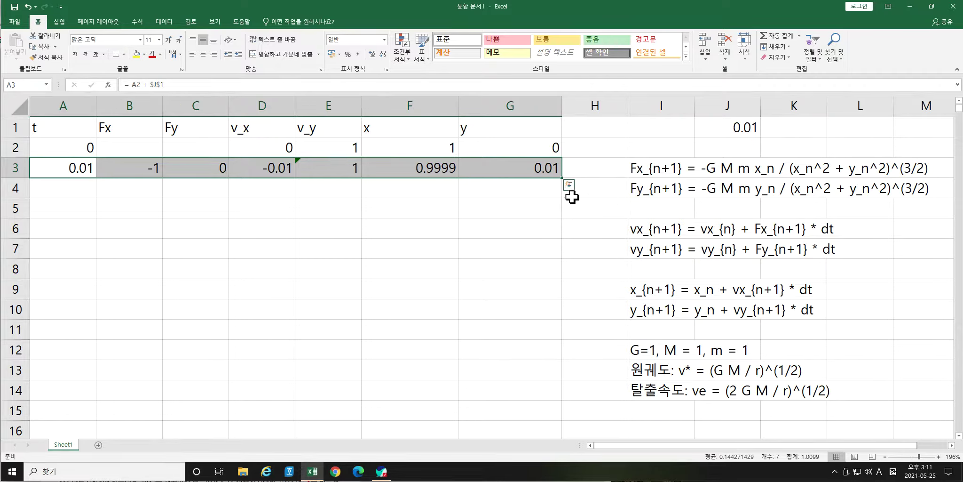
pyautogui.moveTo(571, 189); pyautogui.dragTo(584, 373)
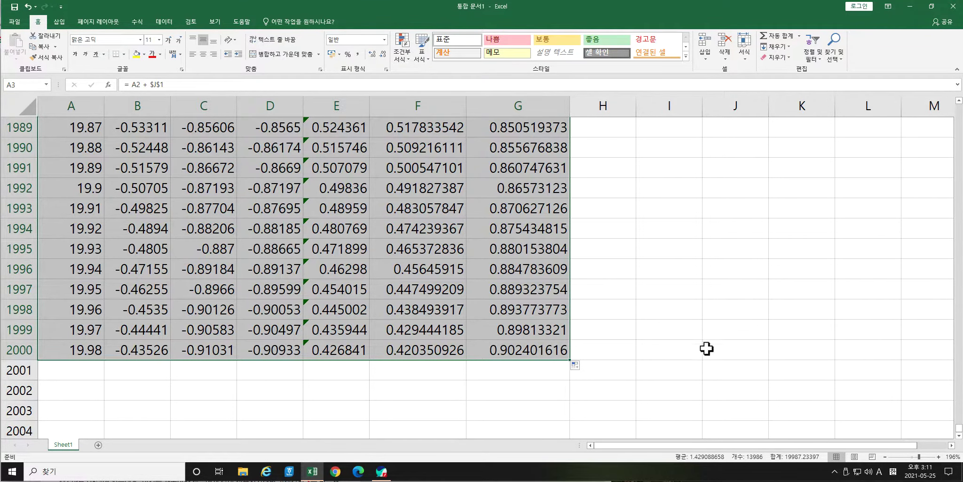
pyautogui.moveTo(958, 429); pyautogui.dragTo(958, 106)
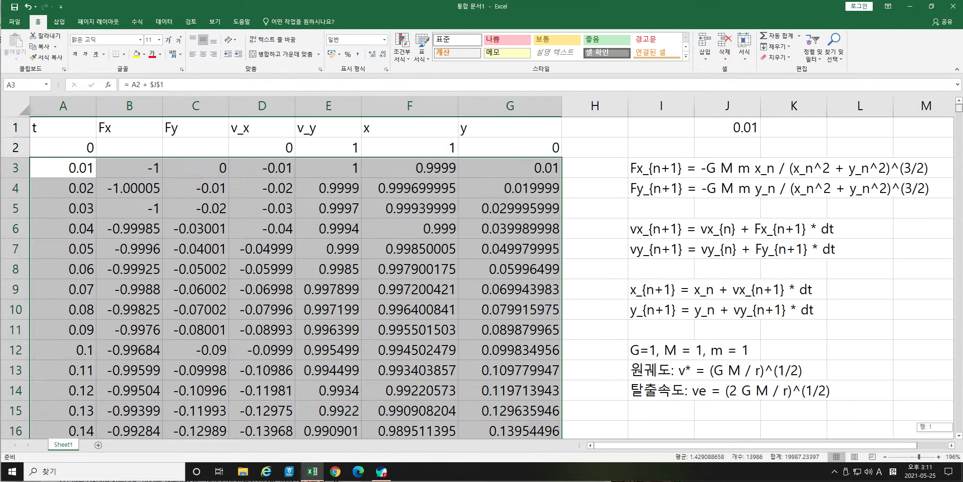
# Examine the initial values in row 2 and the Fx and Fy equations in I3:I4 against the filled formulas.
pyautogui.moveTo(437, 249)
pyautogui.mouseDown()
pyautogui.moveTo(282, 226)
pyautogui.moveTo(438, 249)
pyautogui.mouseUp()
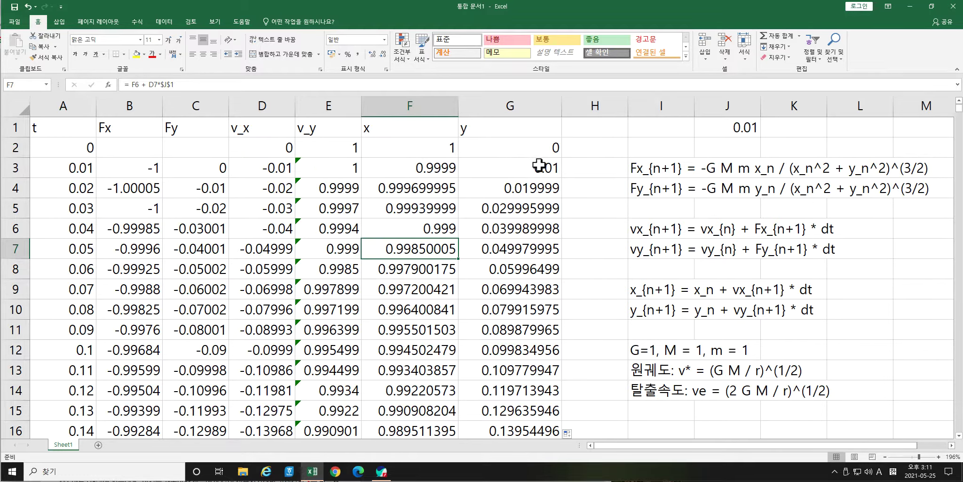
pyautogui.click(476, 150)
pyautogui.moveTo(473, 166); pyautogui.dragTo(184, 160)
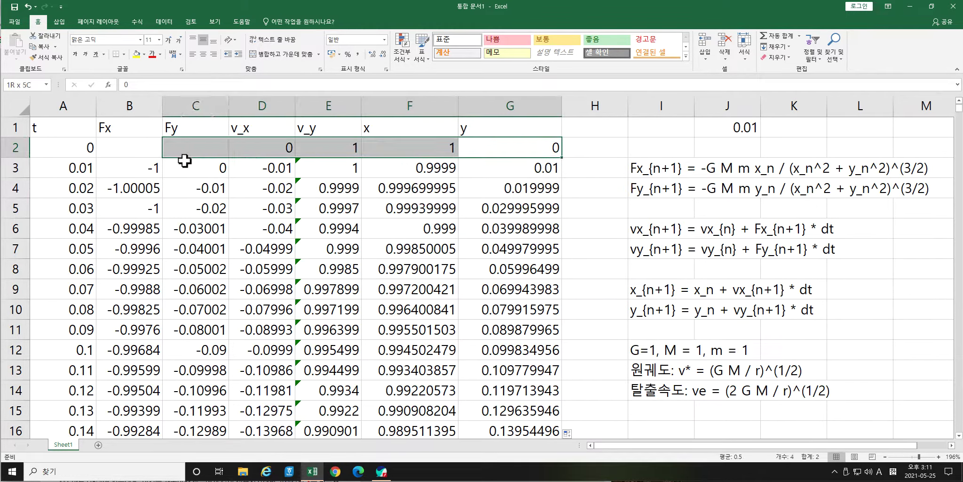
pyautogui.moveTo(661, 174); pyautogui.dragTo(661, 191)
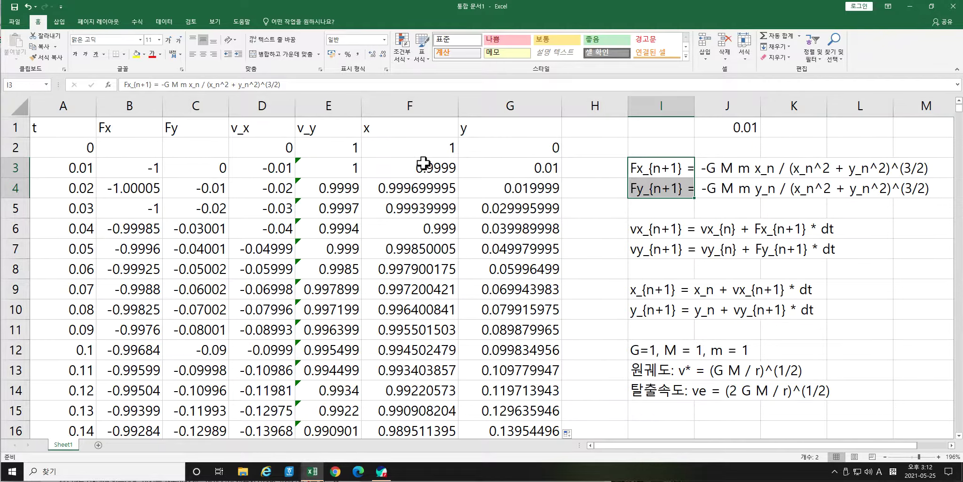
pyautogui.press('Left')
pyautogui.press('Left')
pyautogui.press('Left')
pyautogui.press('Left')
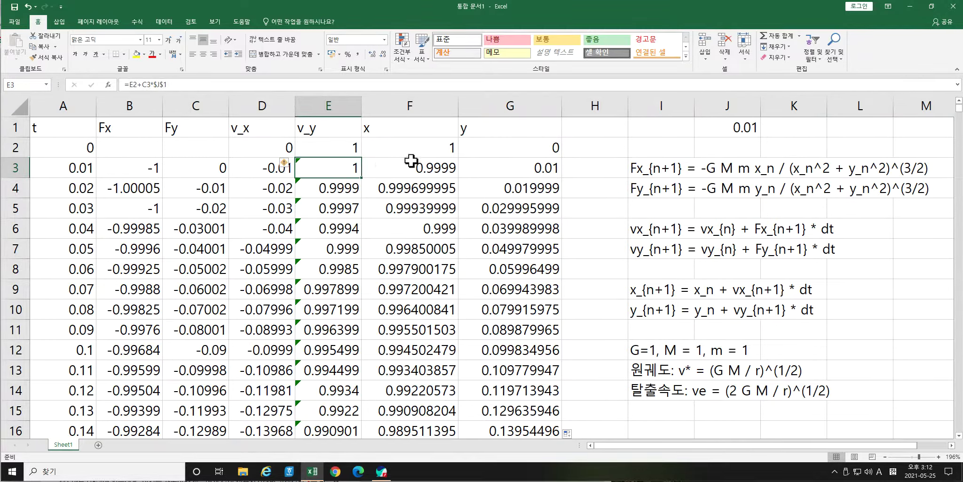
# Fill the starting position values in F2:G2 down the x and y columns through row 2000.
pyautogui.moveTo(410, 158); pyautogui.dragTo(501, 161)
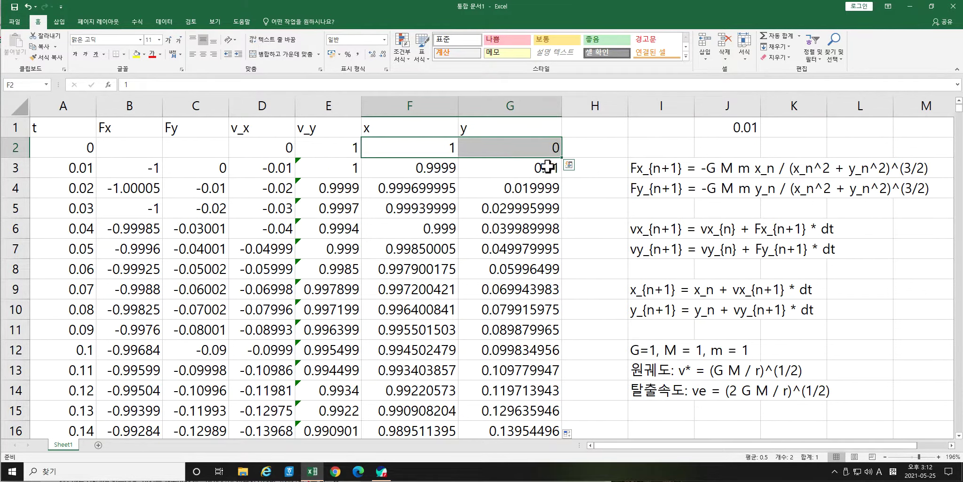
pyautogui.moveTo(561, 157); pyautogui.dragTo(564, 451)
pyautogui.moveTo(568, 438); pyautogui.dragTo(568, 376)
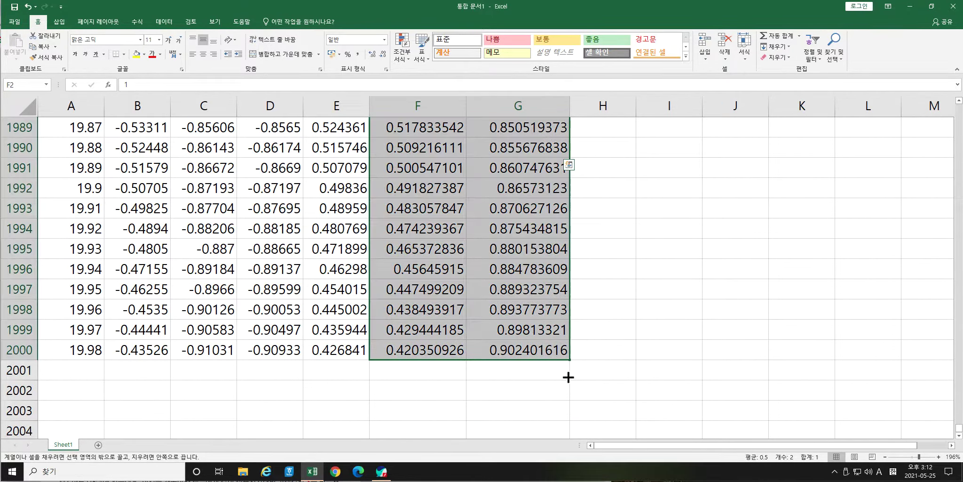
pyautogui.moveTo(959, 427); pyautogui.dragTo(959, 106)
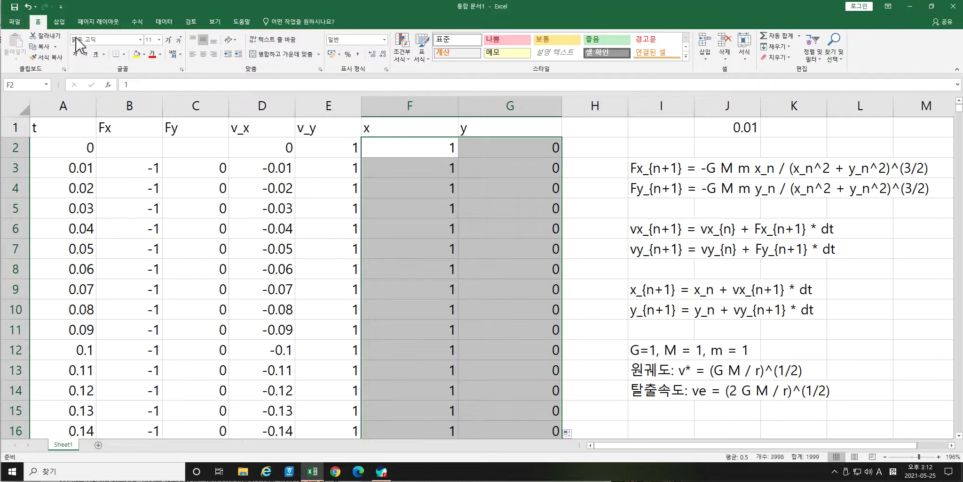
# Insert a scatter chart of the x and y columns and move it over columns G to L.
pyautogui.click(58, 22)
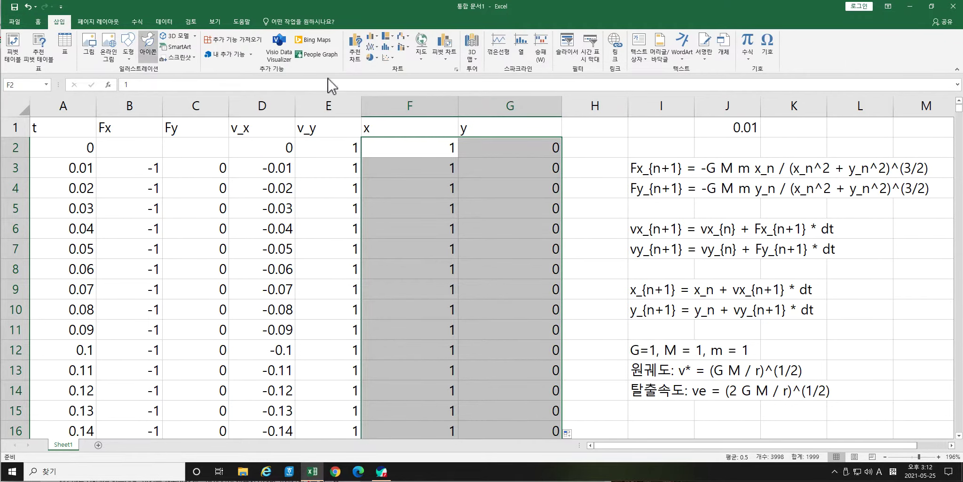
pyautogui.click(388, 56)
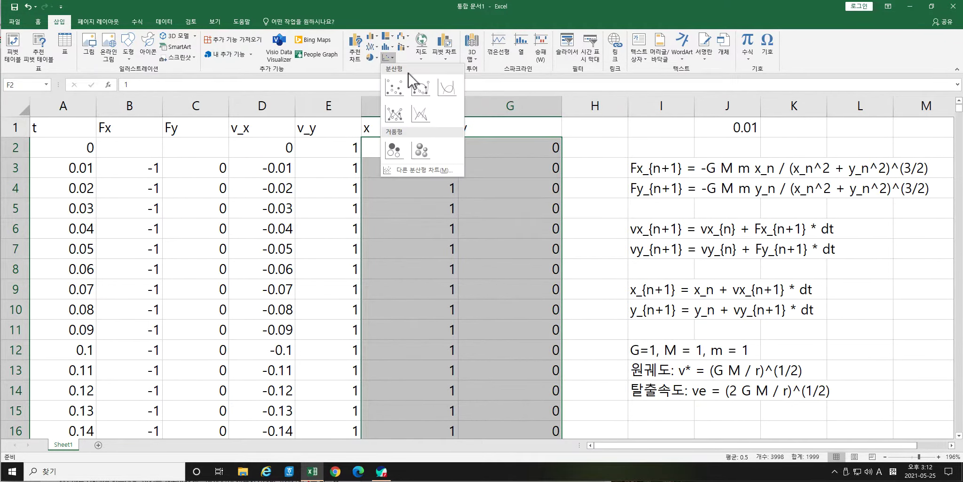
pyautogui.click(440, 109)
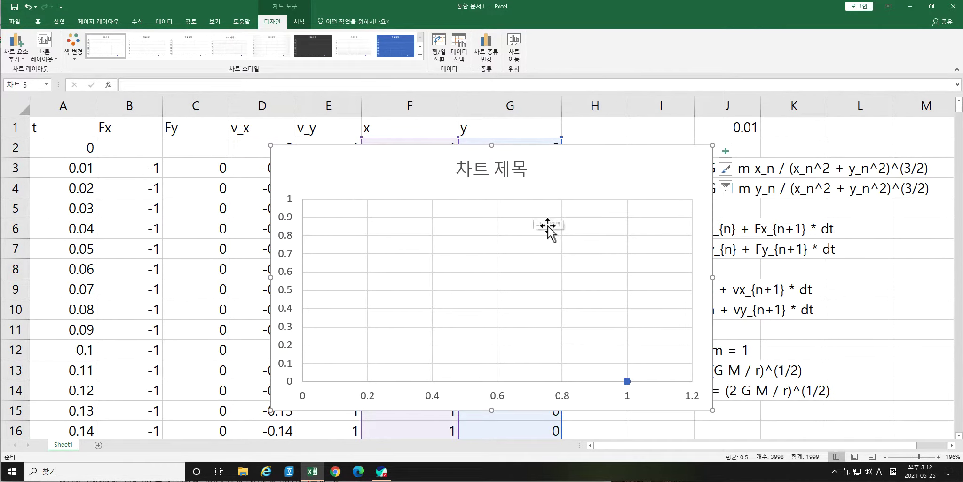
pyautogui.moveTo(657, 280); pyautogui.dragTo(789, 197)
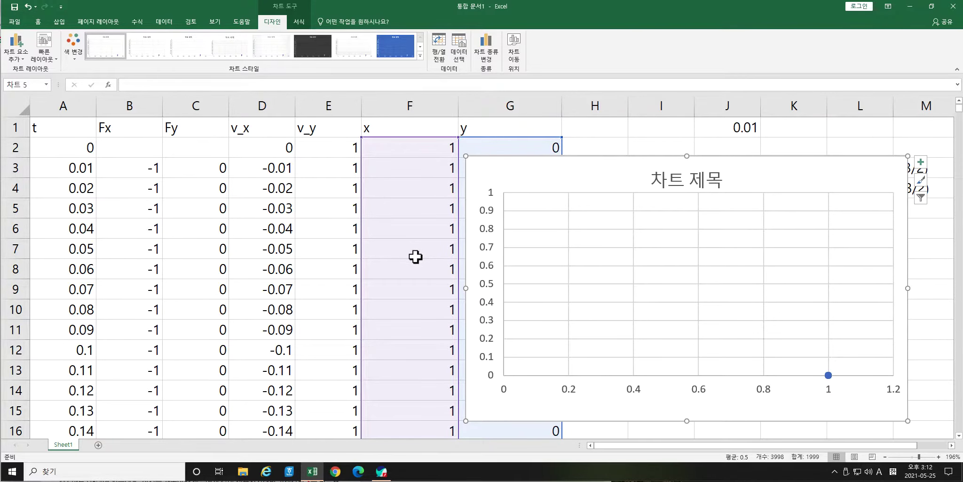
# Undo the scatter chart and the fill of F2:G2 over the x and y formulas.
pyautogui.hotkey('ctrl', 'z')
pyautogui.hotkey('ctrl', 'z')
pyautogui.hotkey('ctrl', 'z')
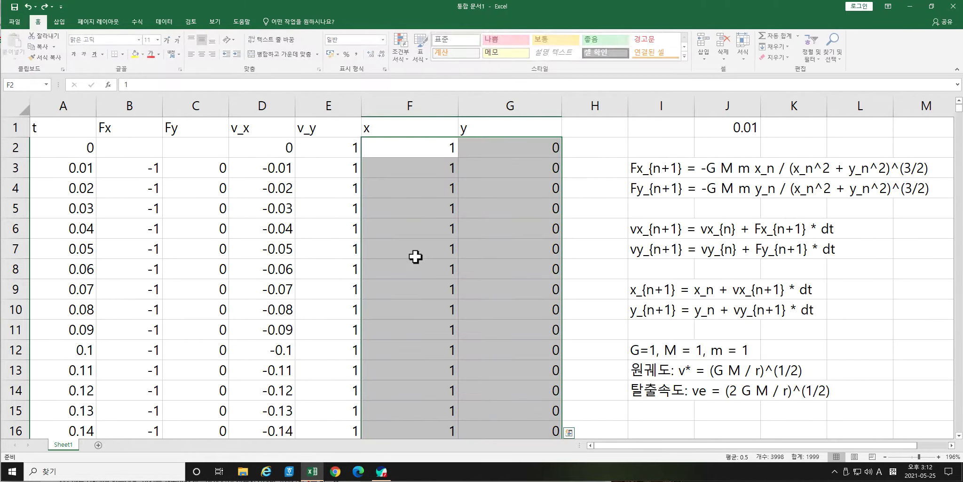
pyautogui.hotkey('ctrl', 'z')
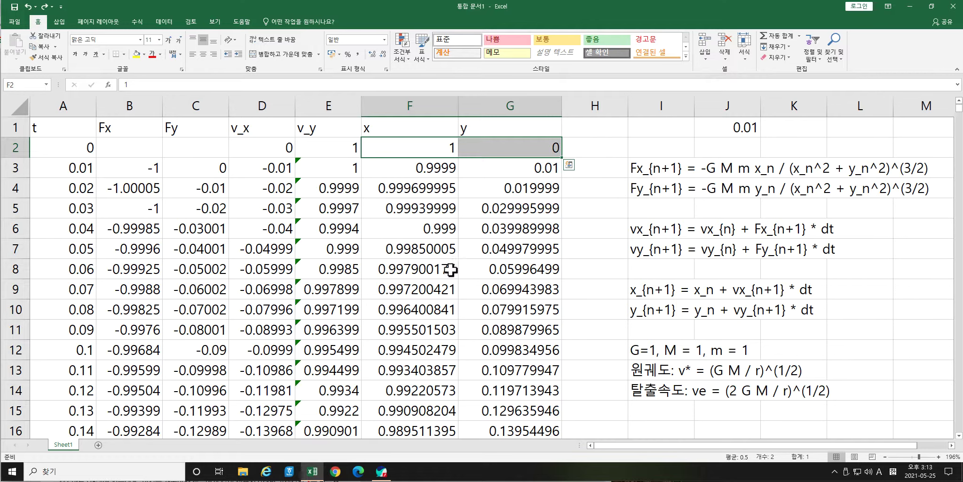
# Insert a scatter chart of the x and y data in F2:G2000 and move it below row 4, clear of the equations.
pyautogui.click(611, 251)
pyautogui.moveTo(425, 150); pyautogui.dragTo(555, 159)
pyautogui.click(537, 199)
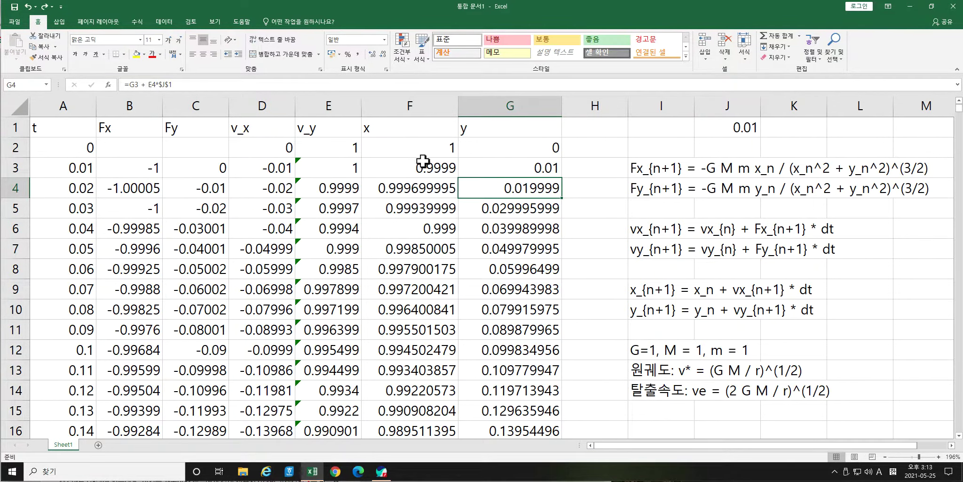
pyautogui.moveTo(419, 147); pyautogui.dragTo(561, 400)
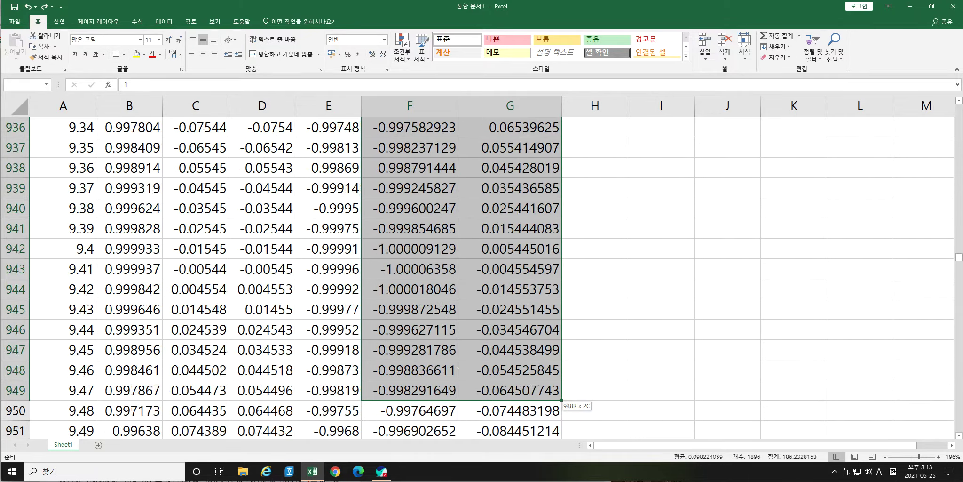
pyautogui.moveTo(561, 400); pyautogui.dragTo(562, 400)
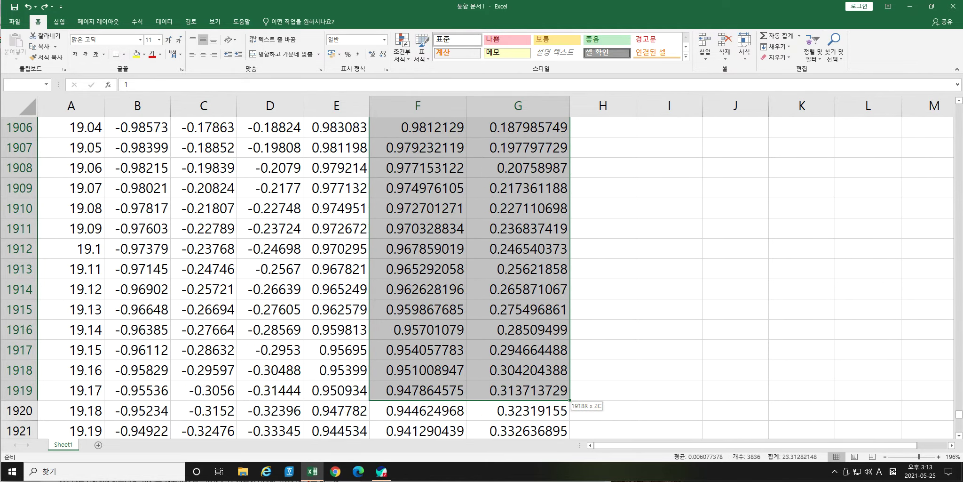
pyautogui.moveTo(517, 437); pyautogui.dragTo(519, 372)
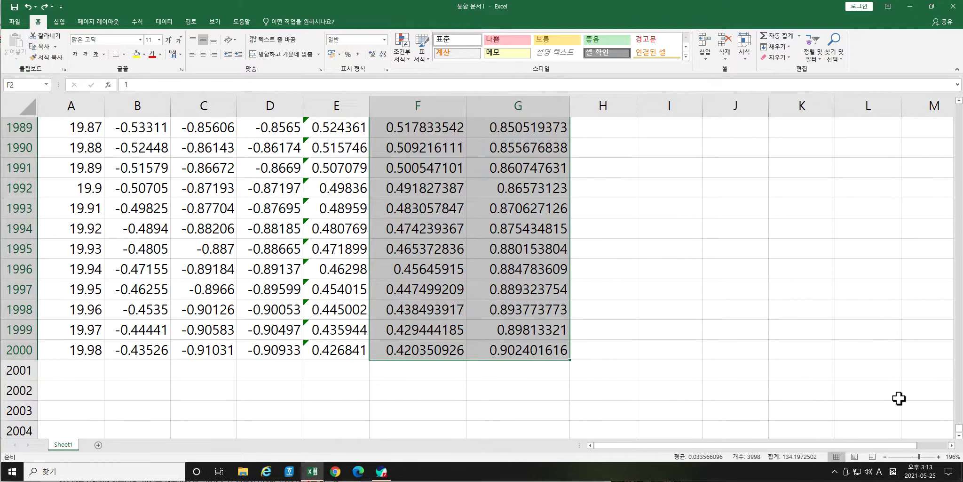
pyautogui.moveTo(958, 428); pyautogui.dragTo(959, 107)
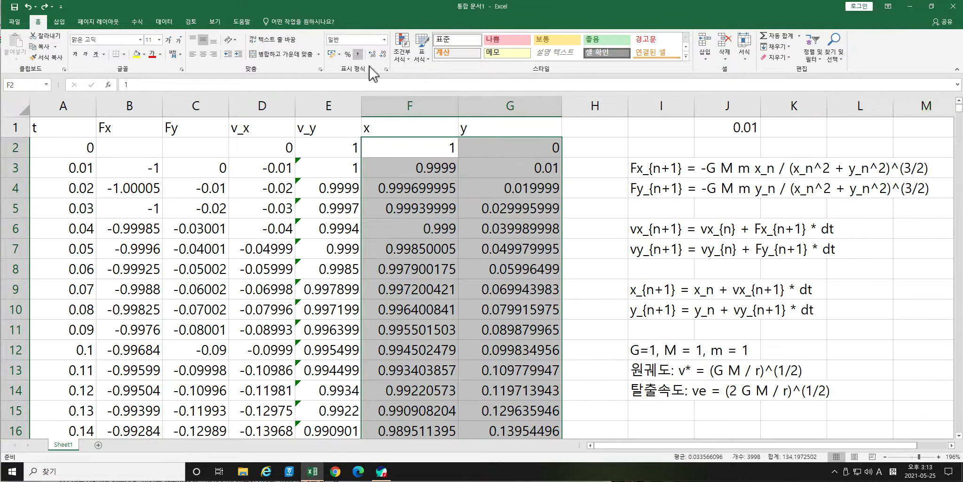
pyautogui.click(59, 21)
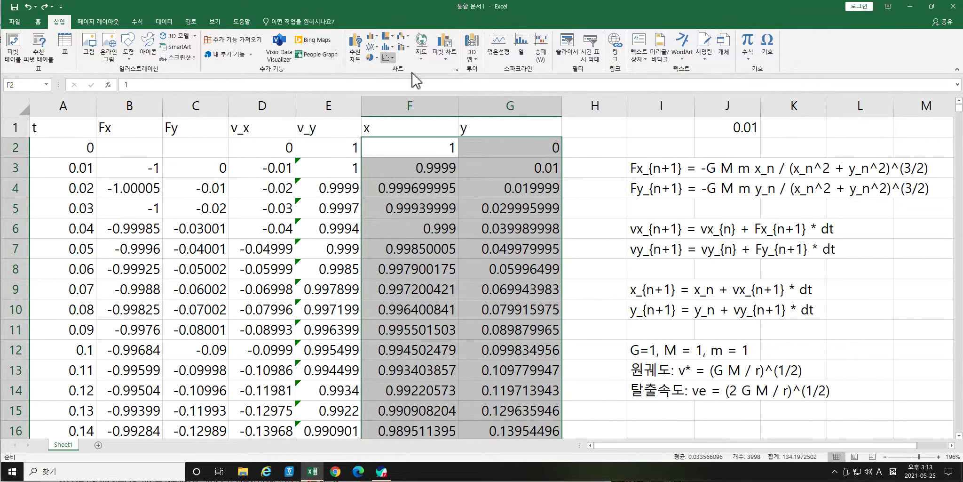
pyautogui.click(388, 58)
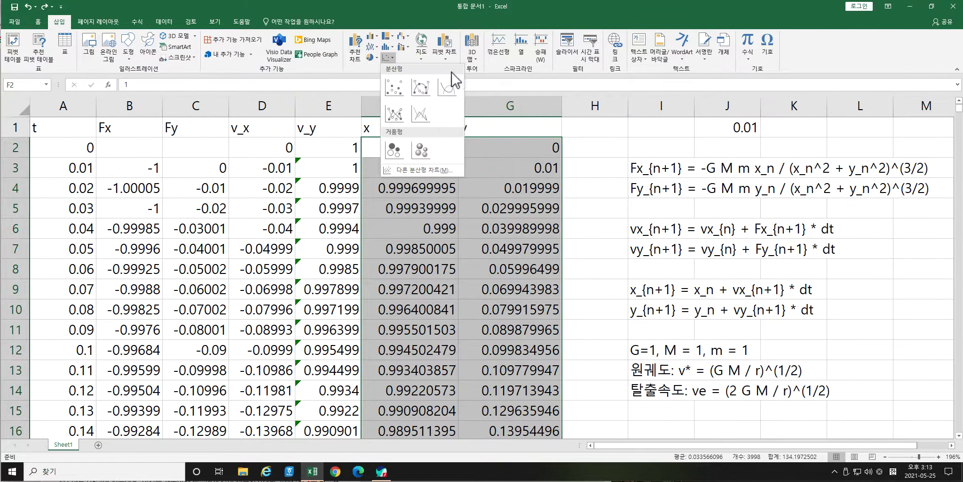
pyautogui.click(433, 98)
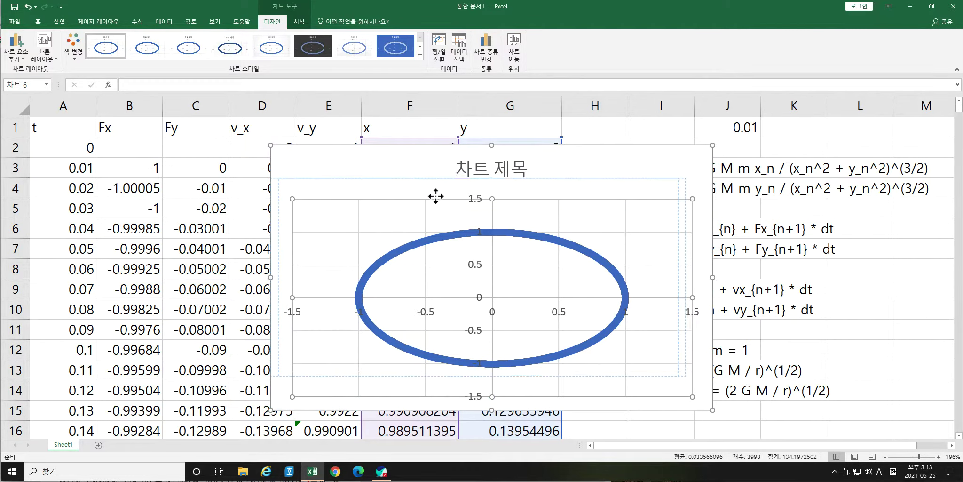
pyautogui.moveTo(437, 200); pyautogui.dragTo(431, 184)
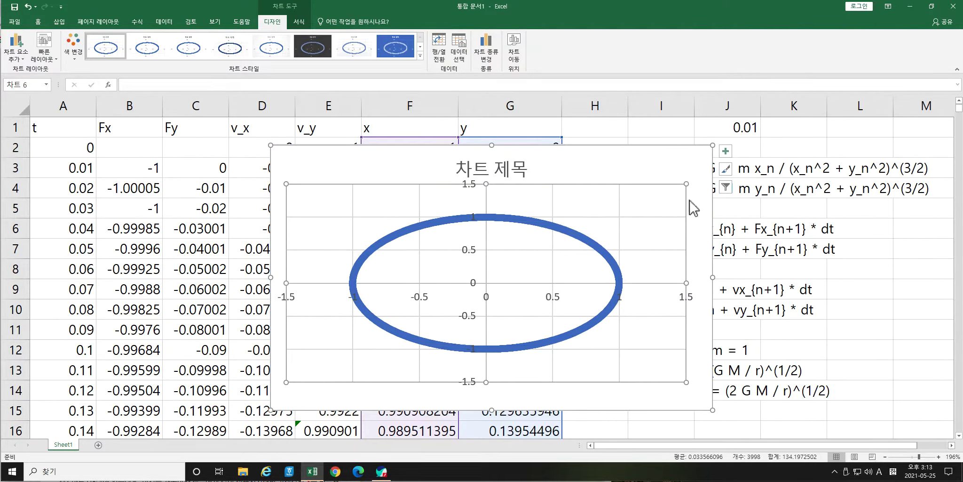
pyautogui.moveTo(687, 186); pyautogui.dragTo(546, 242)
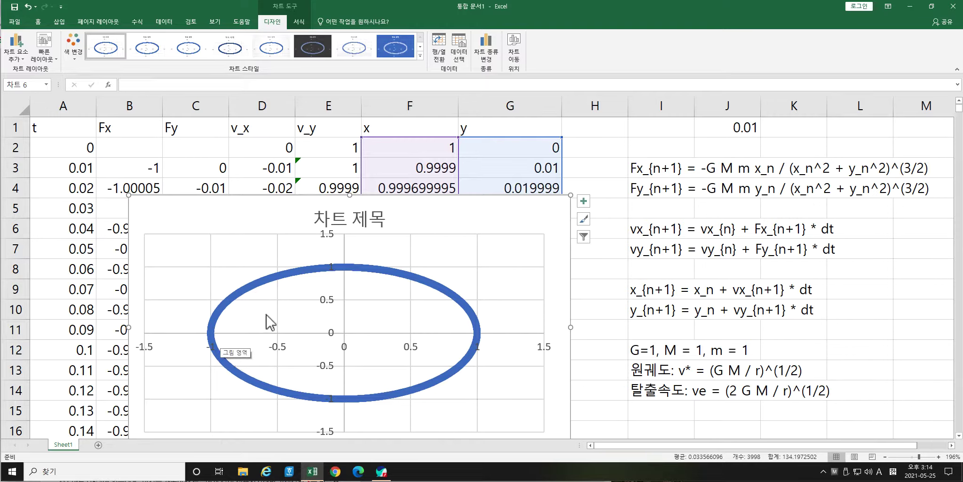
# Set the time step in J1 to 0.001 and move the chart up to start at row 3.
pyautogui.click(755, 133)
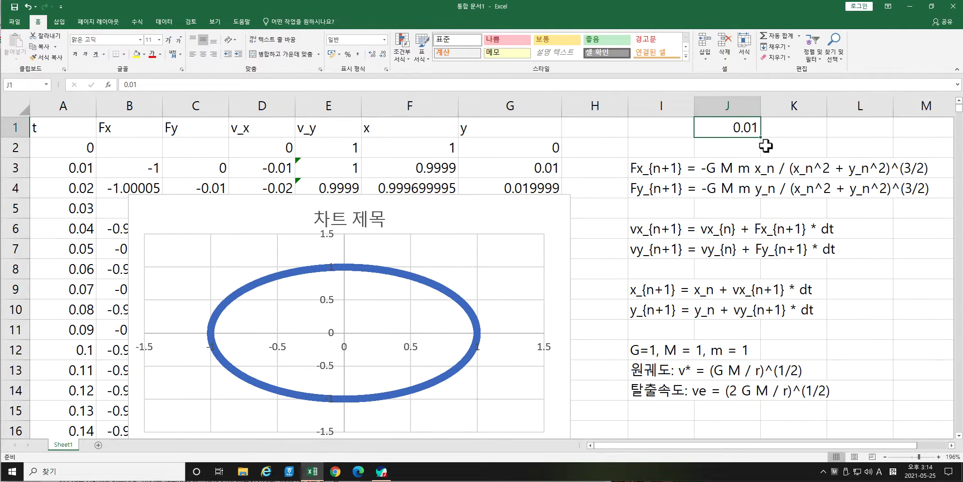
pyautogui.doubleClick(751, 128)
pyautogui.write('0')
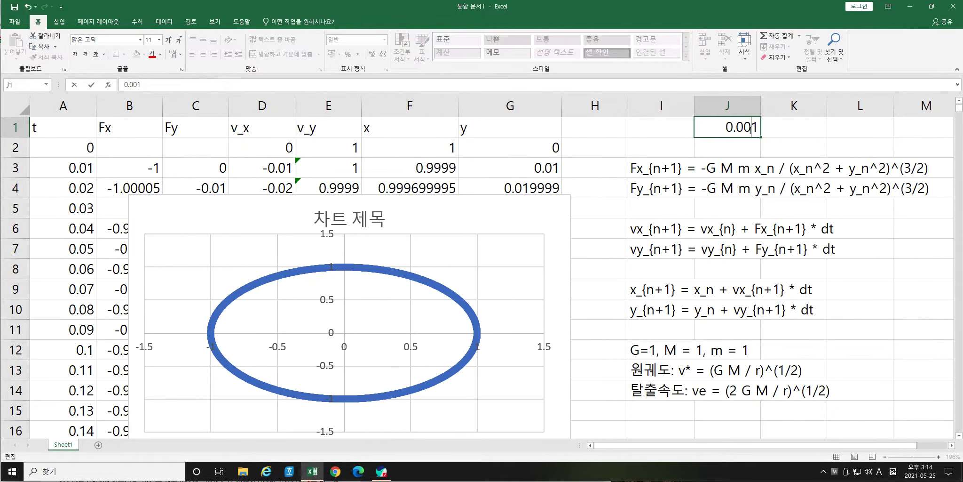
pyautogui.press('Return')
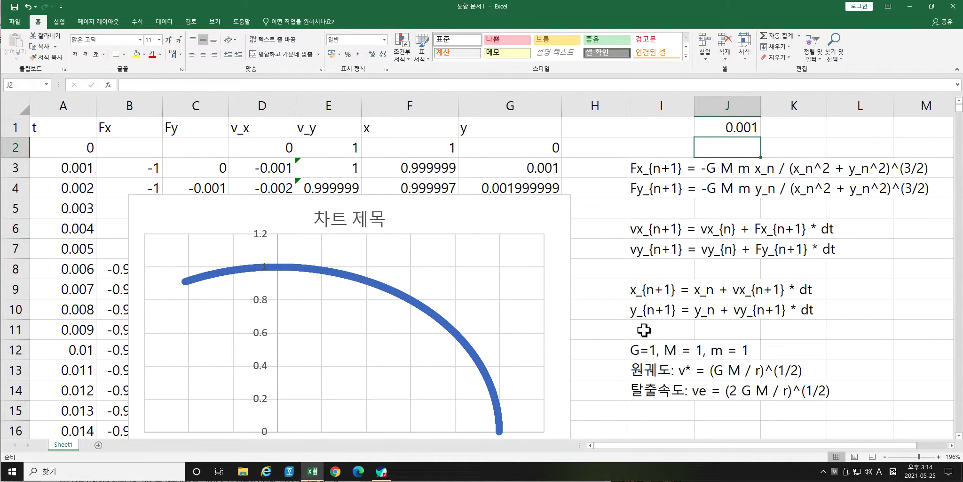
pyautogui.moveTo(549, 236); pyautogui.dragTo(552, 203)
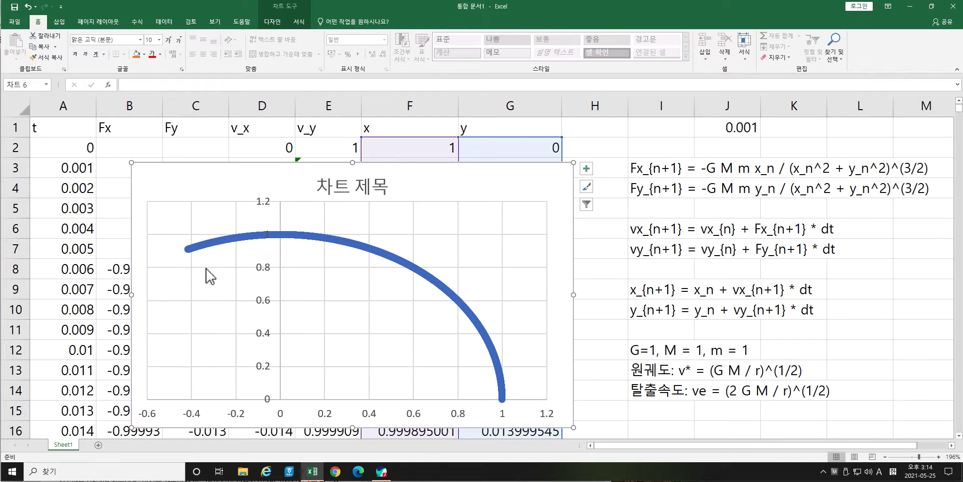
# Set the time step in J1 back to 0.01 and shift the chart slightly down.
pyautogui.moveTo(207, 274)
pyautogui.click(750, 130)
pyautogui.doubleClick(749, 130)
pyautogui.press('BackSpace')
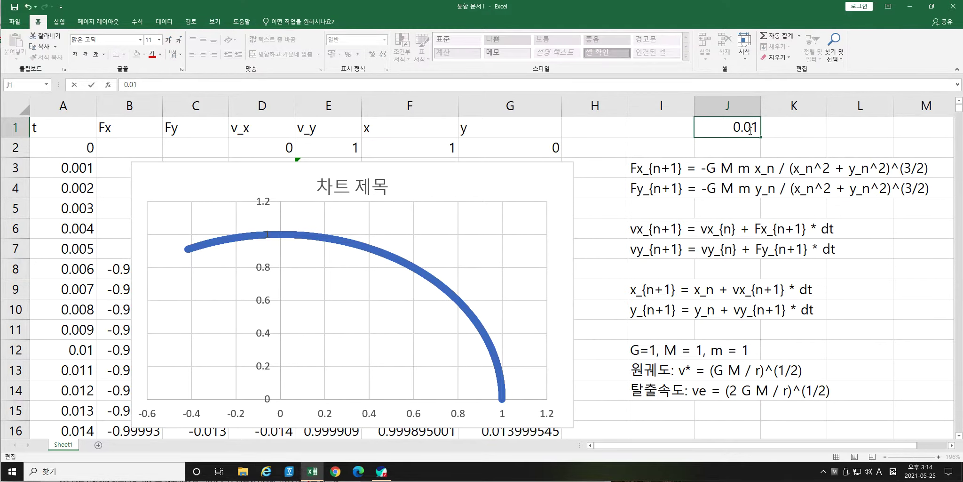
pyautogui.press('Return')
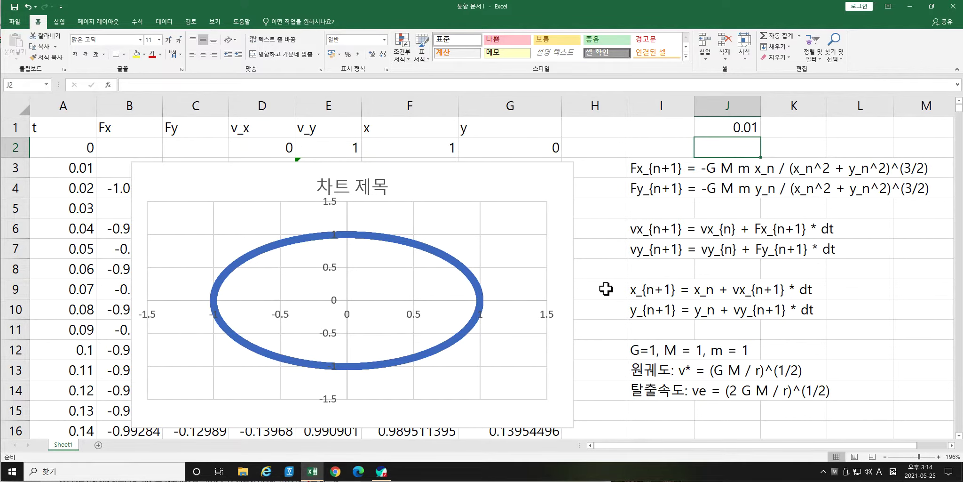
pyautogui.moveTo(571, 230); pyautogui.dragTo(572, 236)
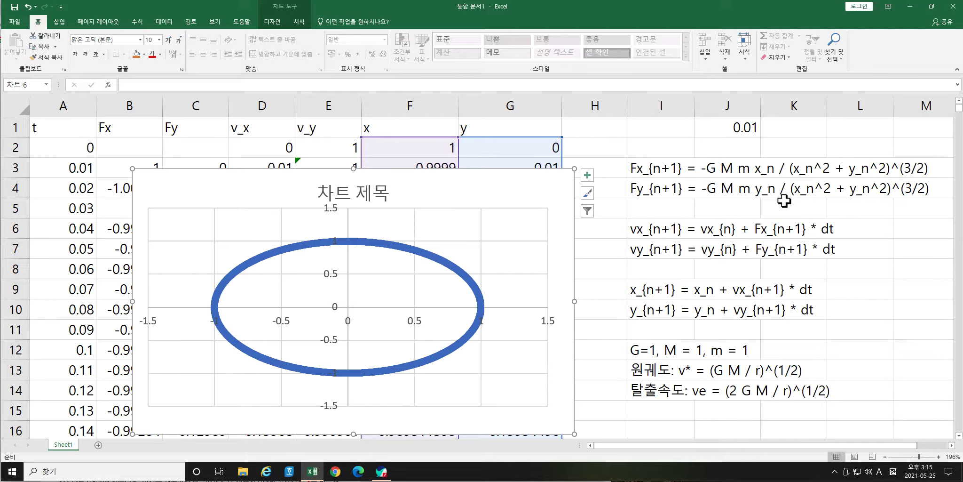
# Set the time step in J1 to 0.1.
pyautogui.click(748, 132)
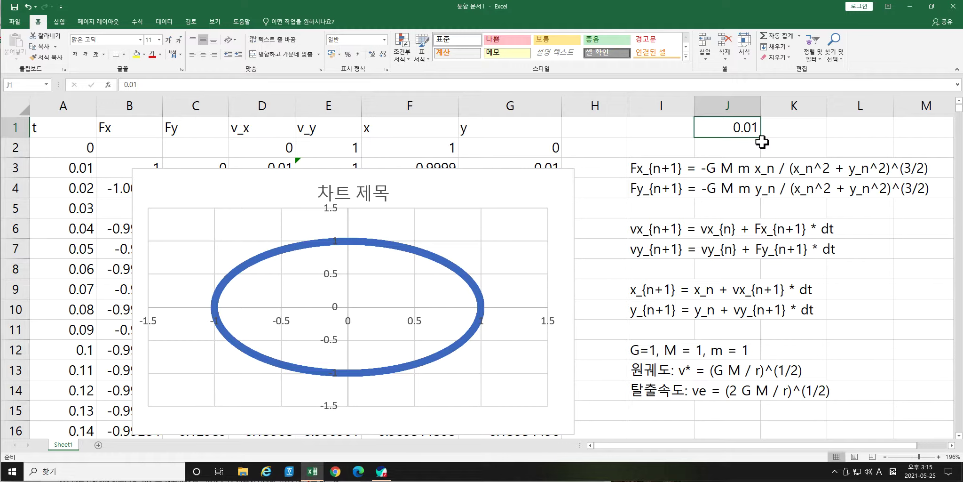
pyautogui.doubleClick(750, 126)
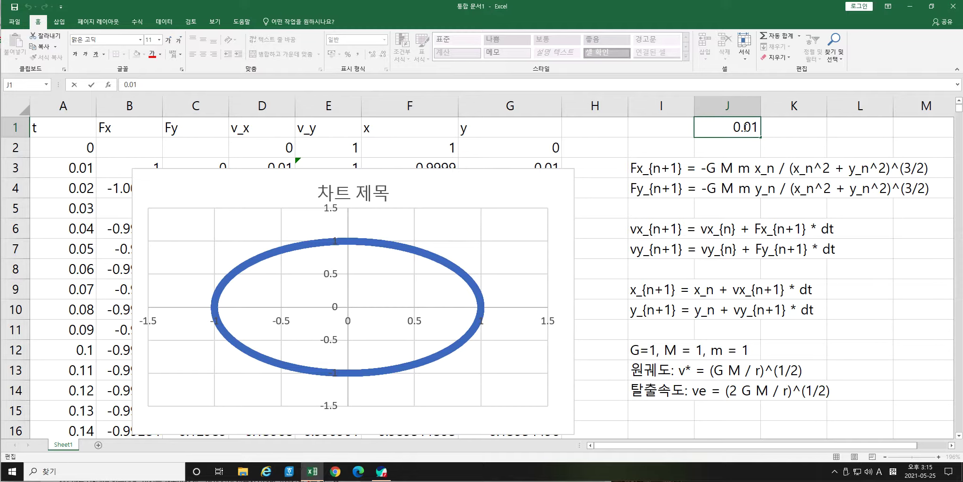
pyautogui.press('BackSpace')
pyautogui.press('Return')
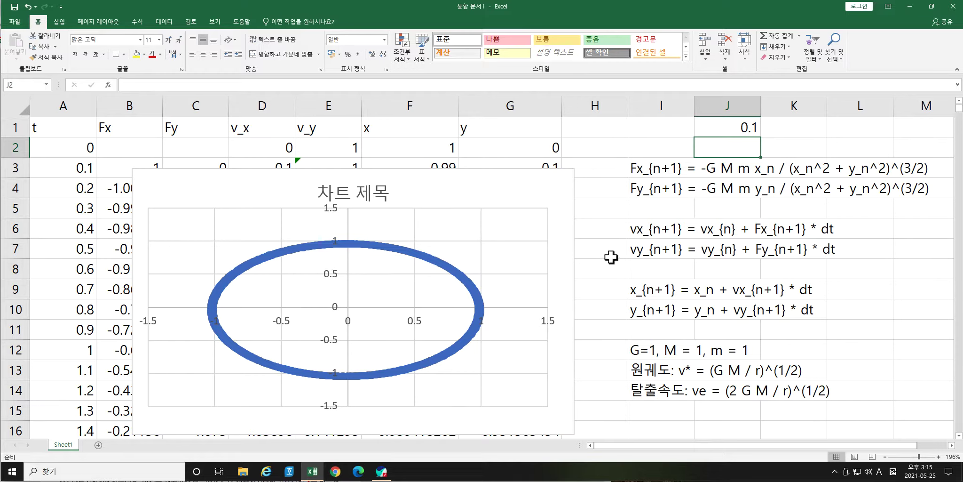
# Set the time step in J1 to 0.5.
pyautogui.press('Up')
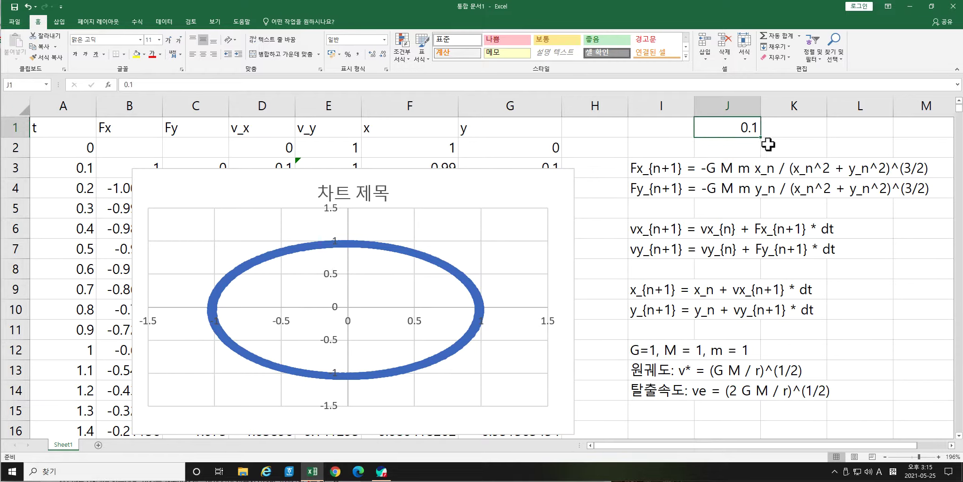
pyautogui.write('0.')
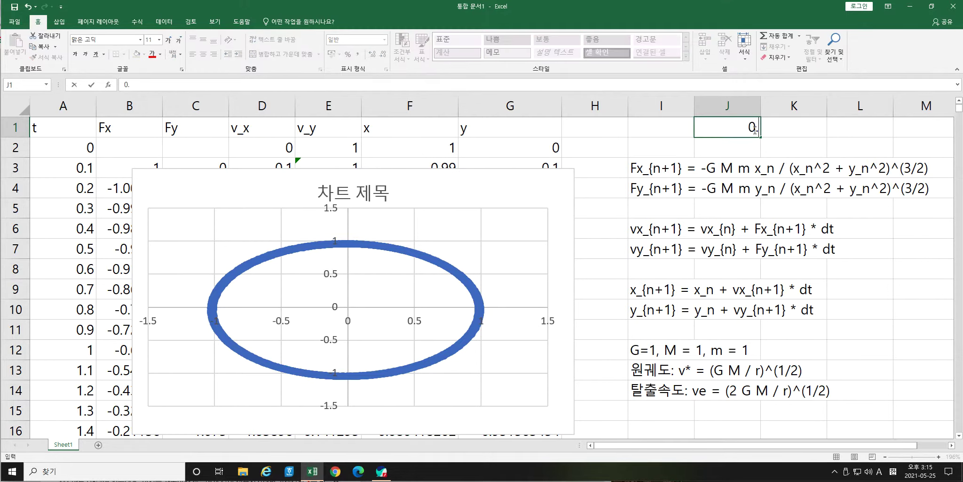
pyautogui.press('Return')
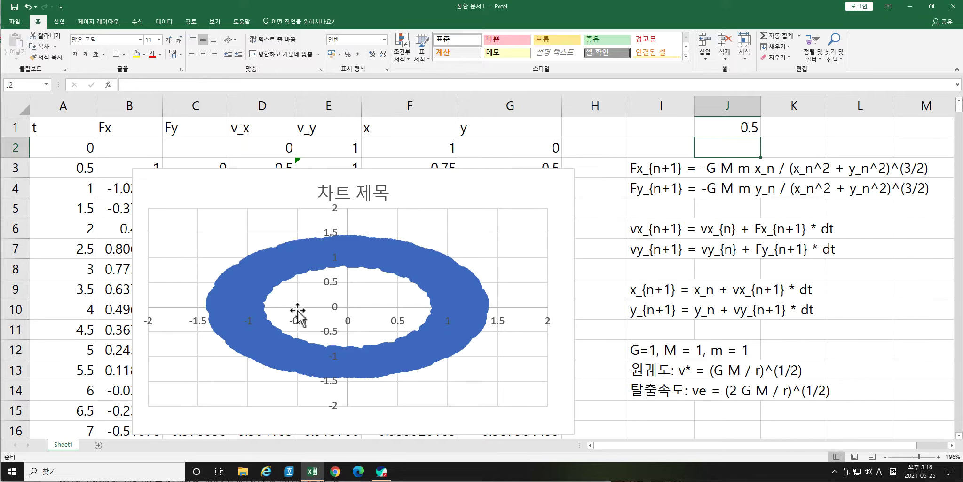
pyautogui.rightClick(476, 309)
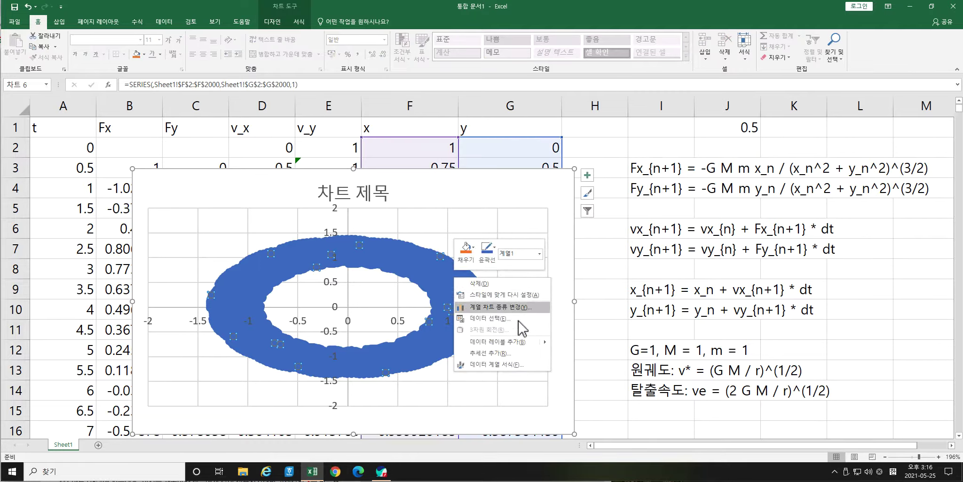
pyautogui.click(531, 307)
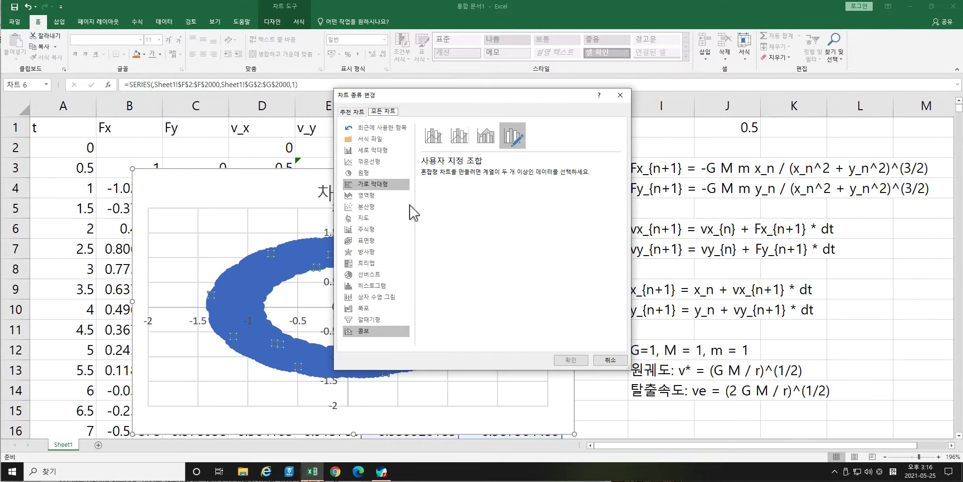
pyautogui.click(610, 360)
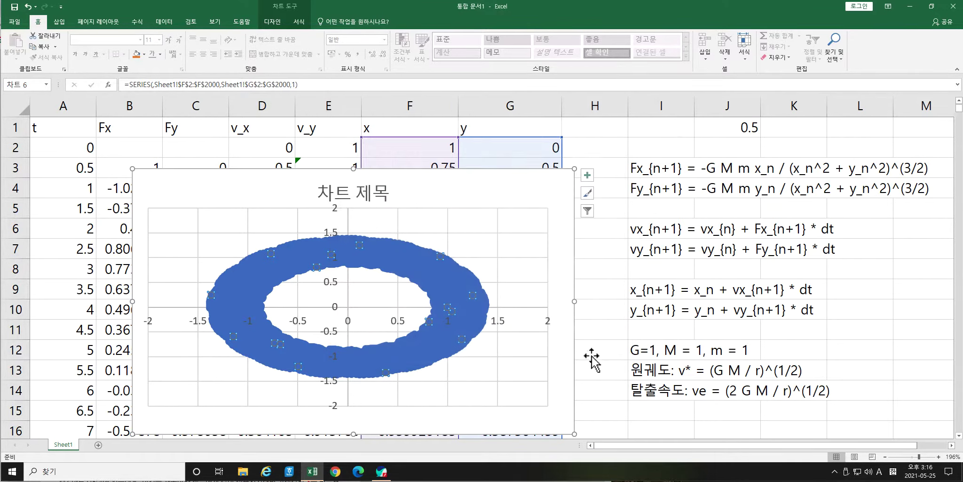
# Change the orbit chart's type to a scatter chart with smooth lines and no markers.
pyautogui.rightClick(501, 260)
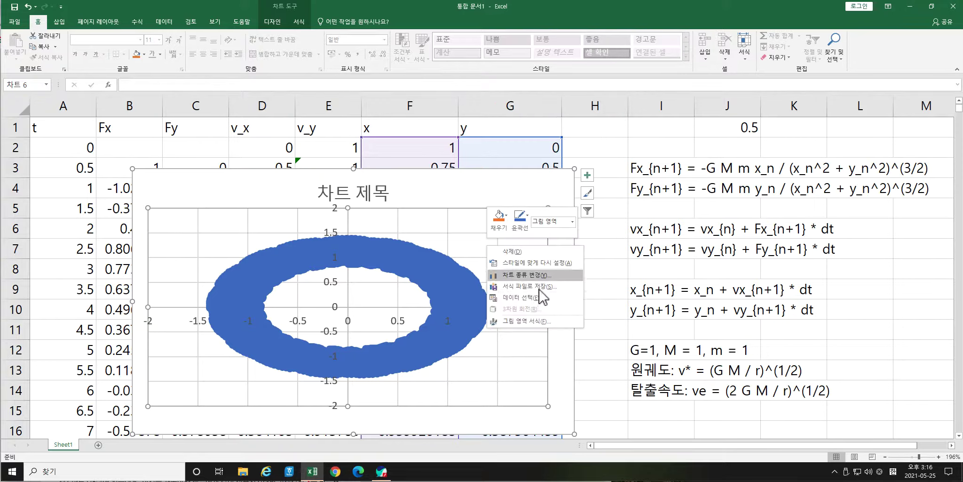
pyautogui.click(532, 276)
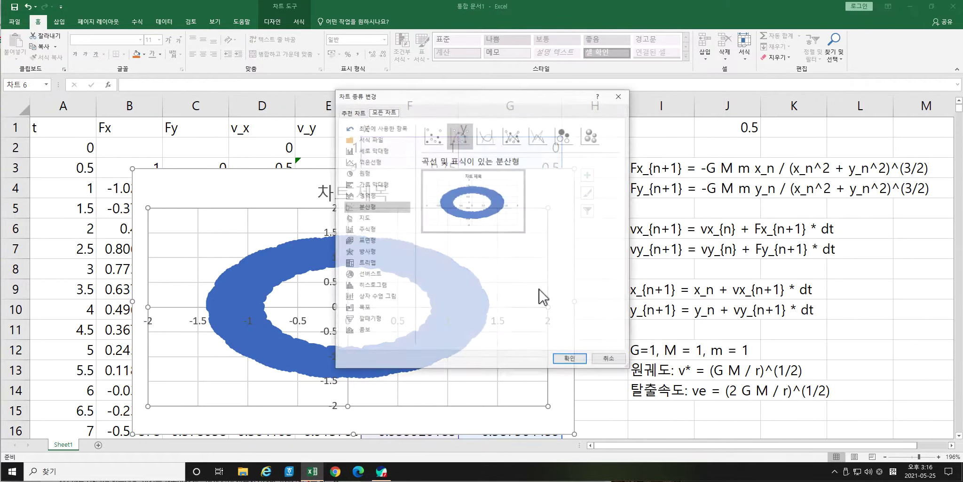
pyautogui.click(487, 135)
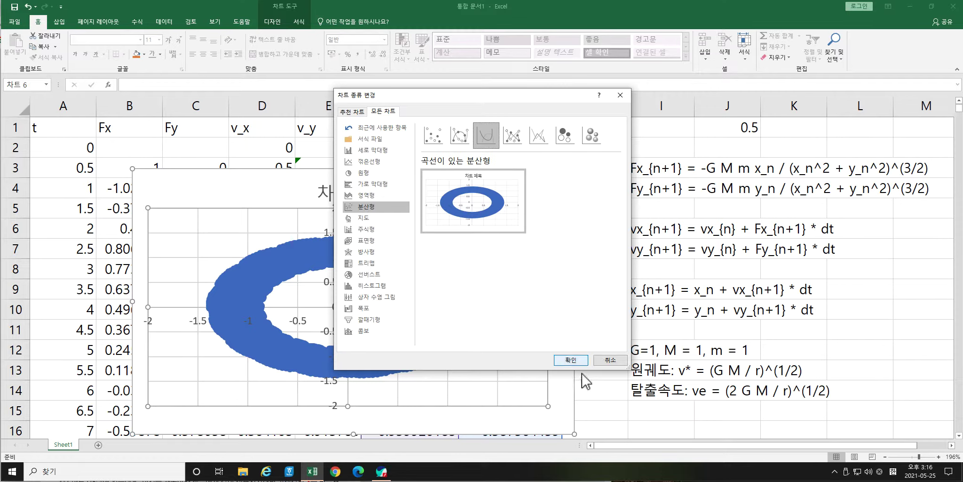
pyautogui.click(570, 360)
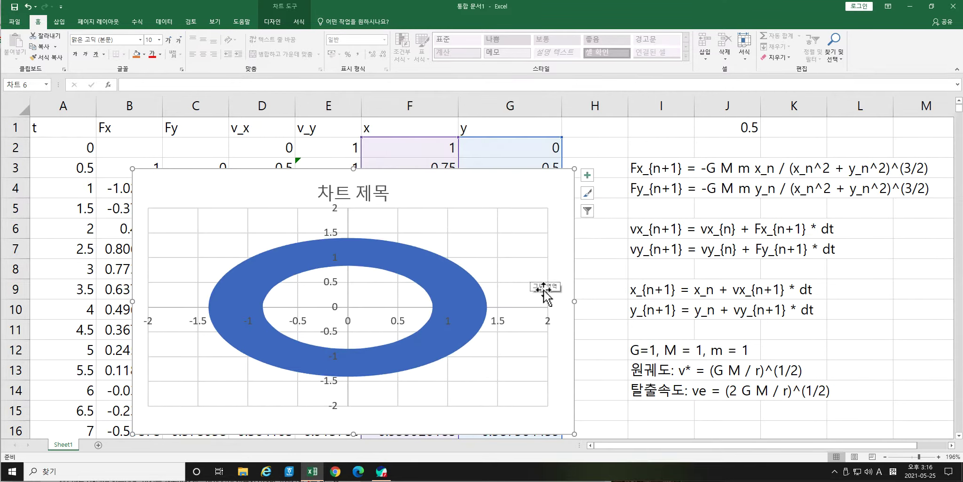
# Set the time step in J1 to 0.8.
pyautogui.click(753, 133)
pyautogui.write('0')
pyautogui.press('Return')
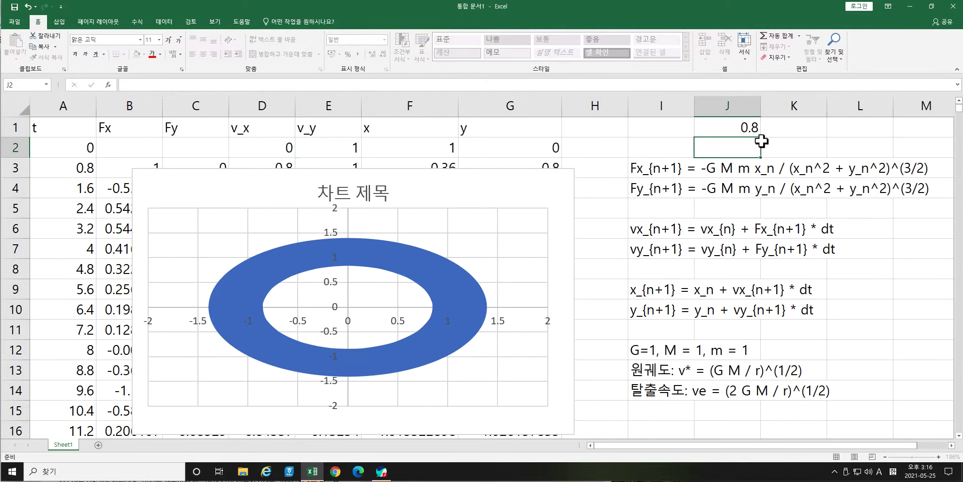
# Set the time step in J1 back to 0.01.
pyautogui.click(758, 131)
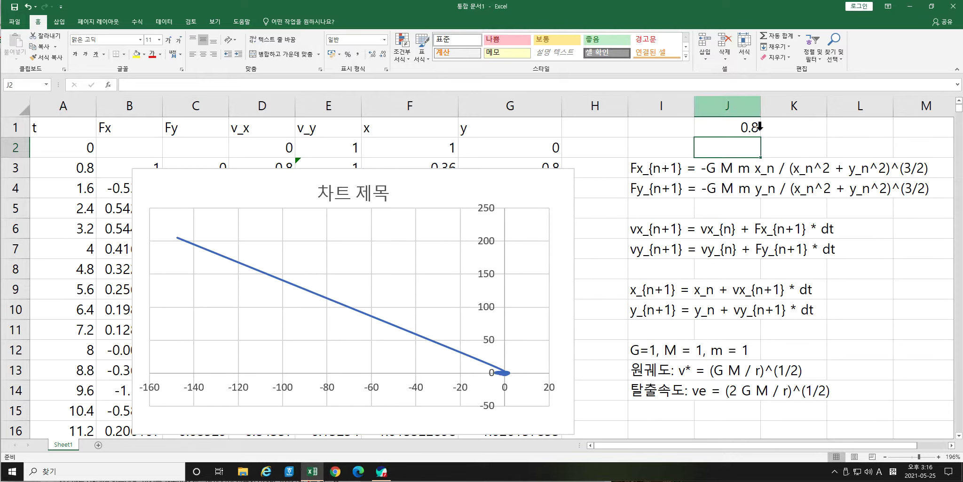
pyautogui.hotkey('ctrl', 'shift', 'Down')
pyautogui.click(761, 147)
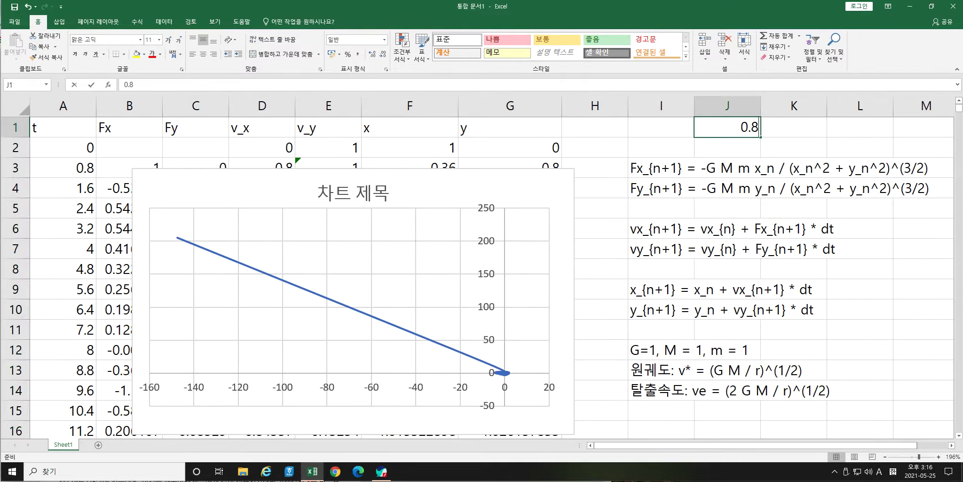
pyautogui.doubleClick(747, 130)
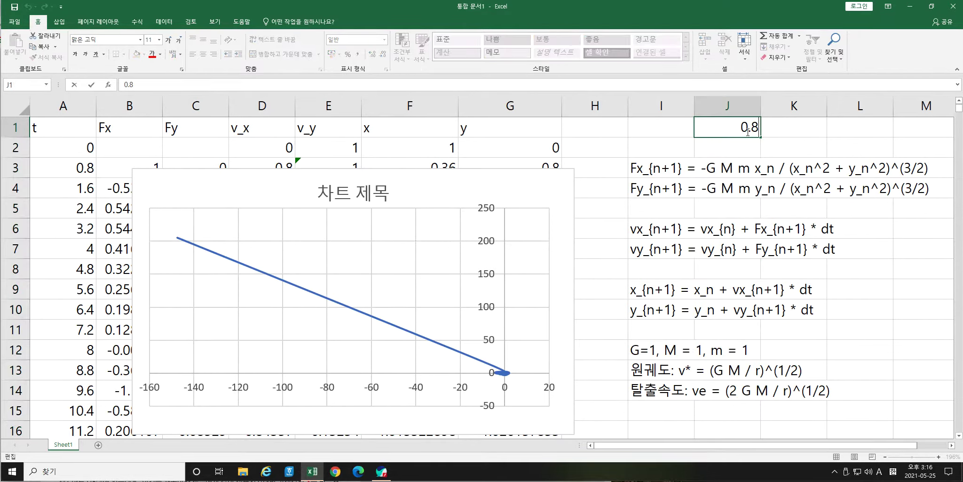
pyautogui.press('BackSpace')
pyautogui.write('01')
pyautogui.press('Return')
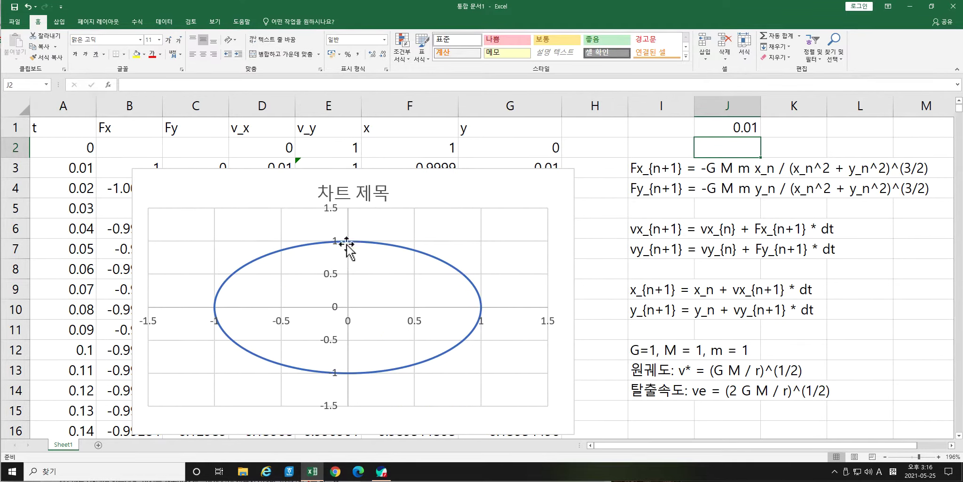
# Set the time step in J1 to 0.02.
pyautogui.press('Up')
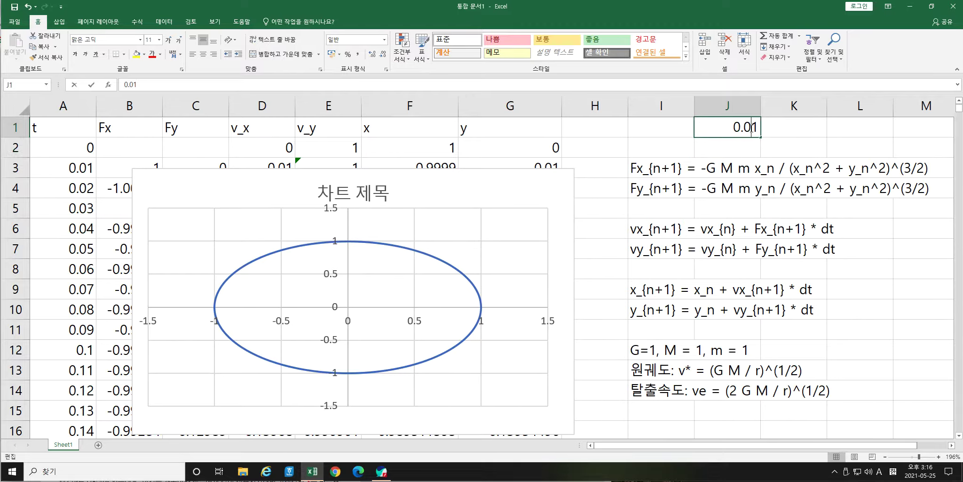
pyautogui.doubleClick(752, 127)
pyautogui.press('BackSpace')
pyautogui.write('2')
pyautogui.press('Return')
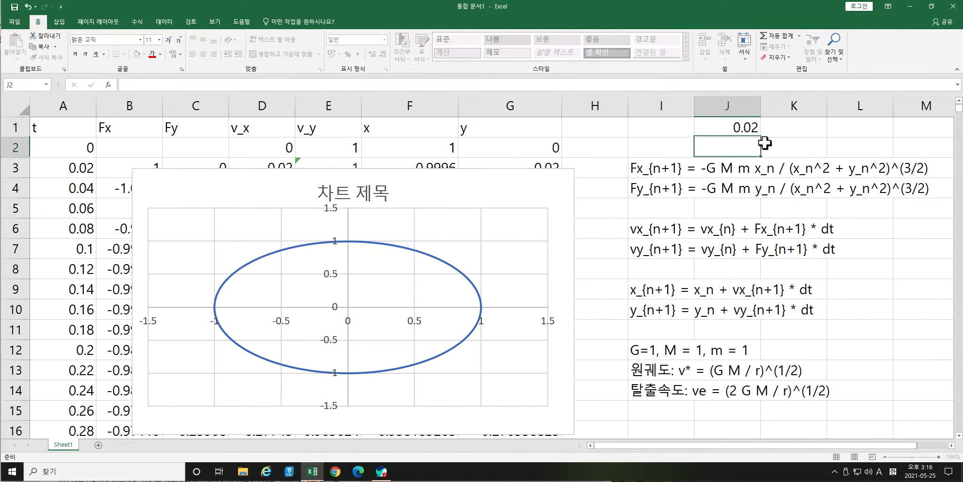
# Set the time step in J1 to 0.05.
pyautogui.press('Up')
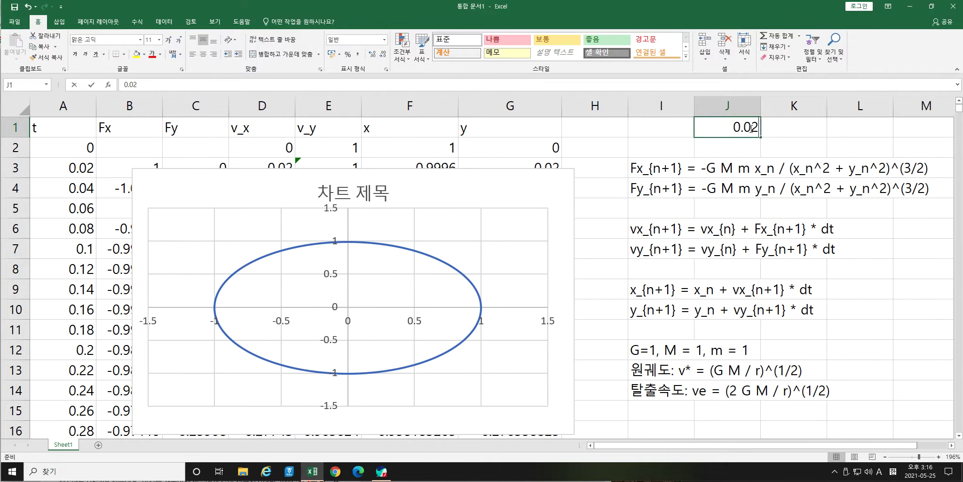
pyautogui.press('F2')
pyautogui.press('BackSpace')
pyautogui.write('5')
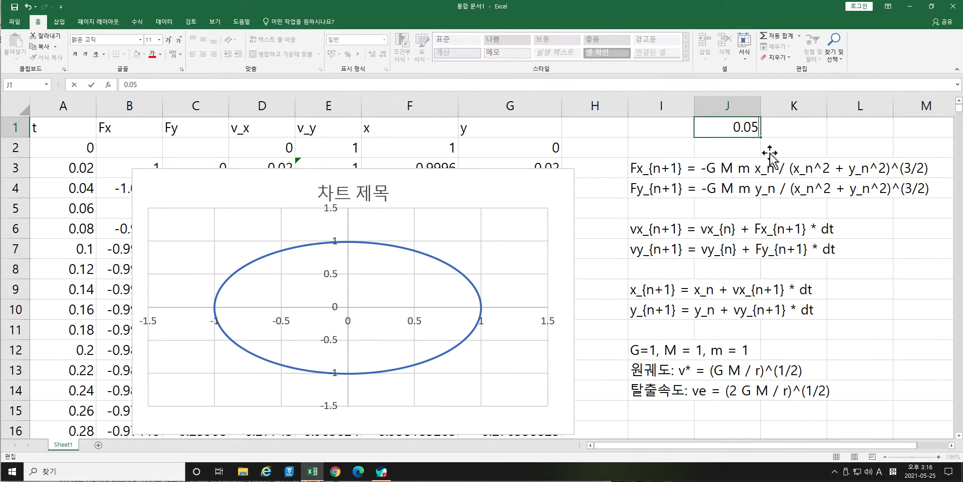
pyautogui.press('Return')
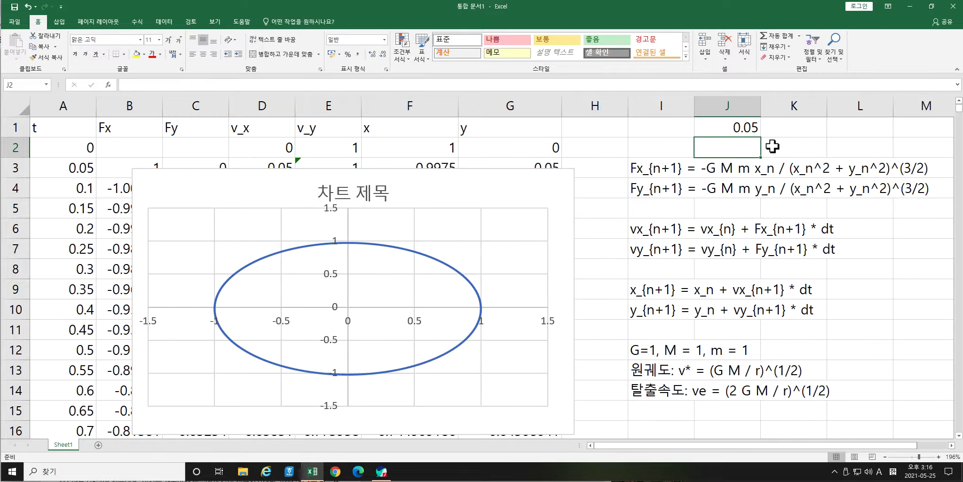
# Set the time step in J1 to 0.1.
pyautogui.click(755, 134)
pyautogui.doubleClick(753, 129)
pyautogui.press('BackSpace')
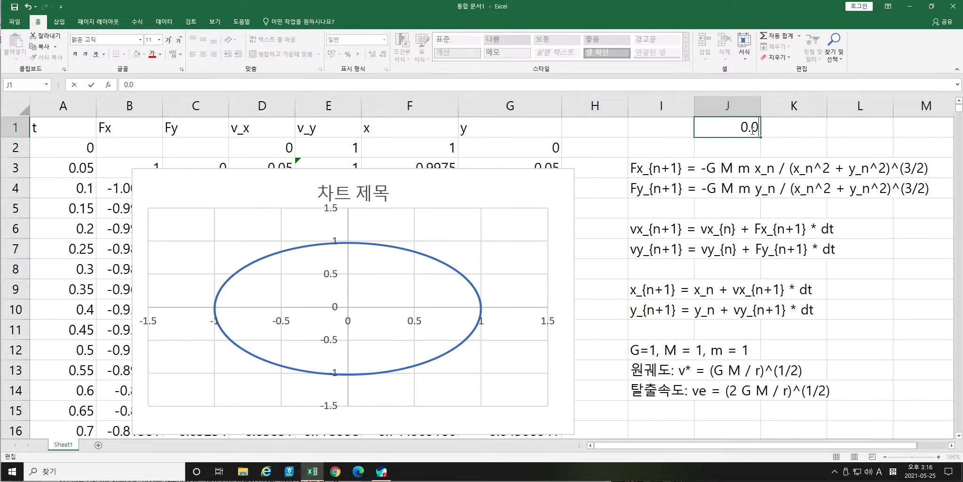
pyautogui.press('BackSpace')
pyautogui.write('1')
pyautogui.press('Return')
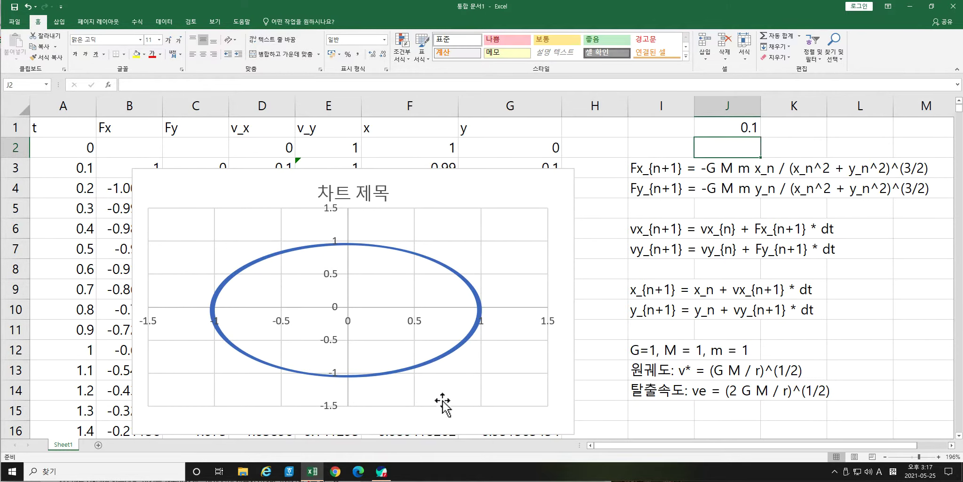
# Return the time step in J1 to 0.01.
pyautogui.moveTo(494, 329)
pyautogui.press('Up')
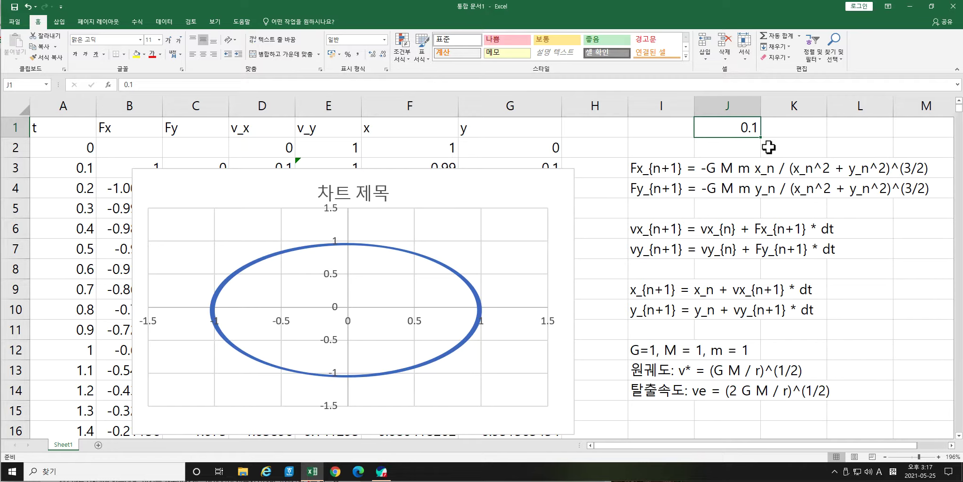
pyautogui.doubleClick(755, 135)
pyautogui.write('0')
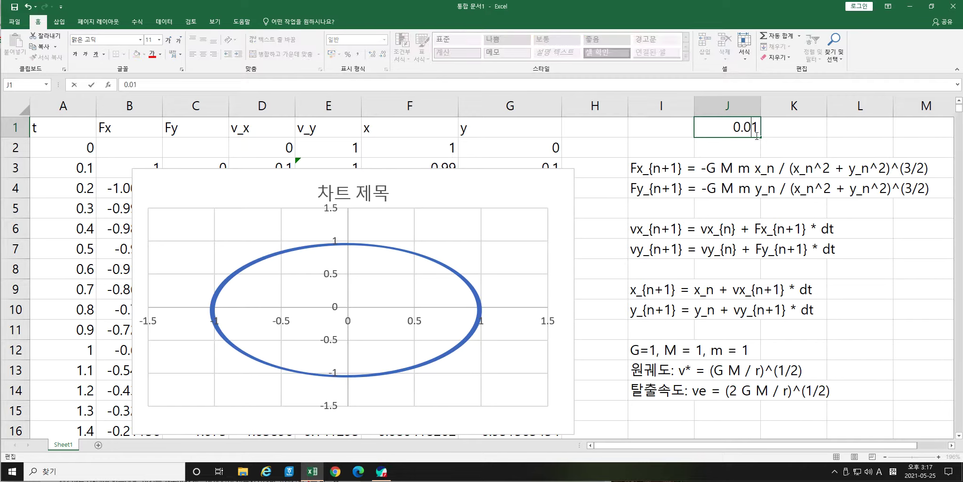
pyautogui.press('Return')
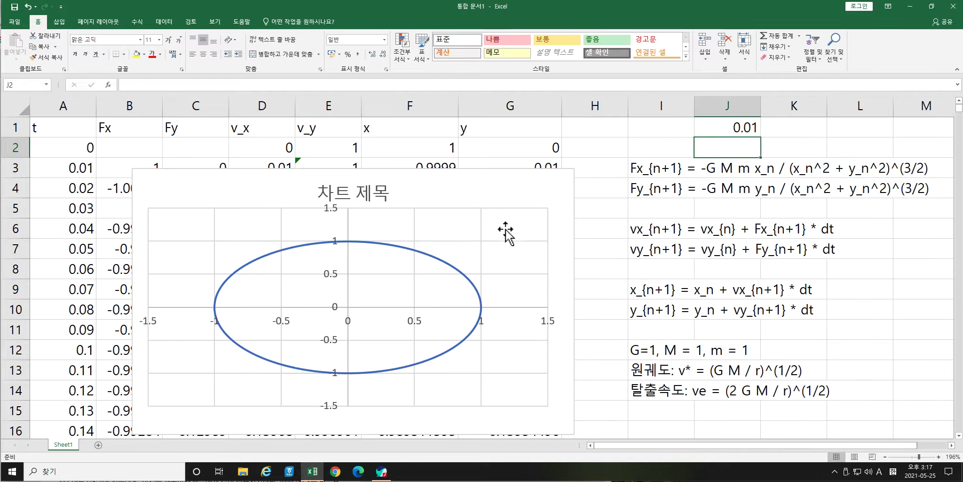
# Set the initial v_y velocity in E2 to 1.2.
pyautogui.click(501, 207)
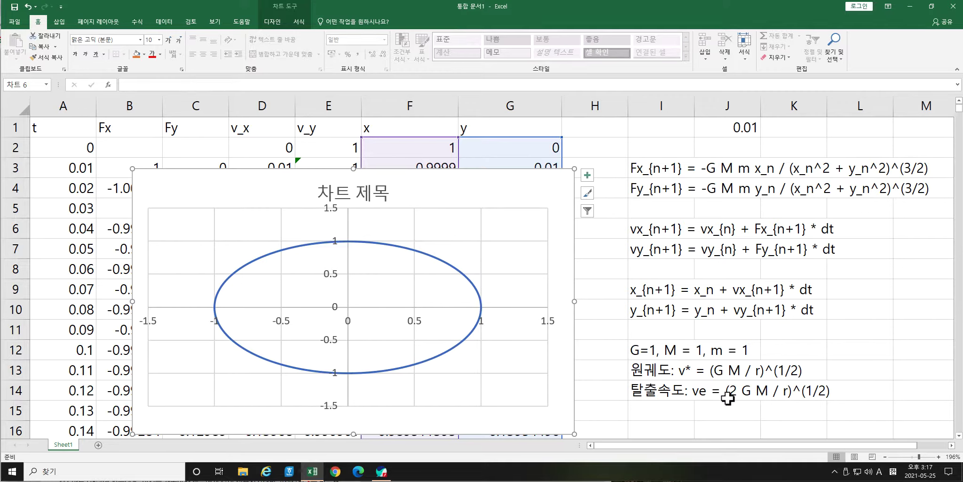
pyautogui.click(696, 376)
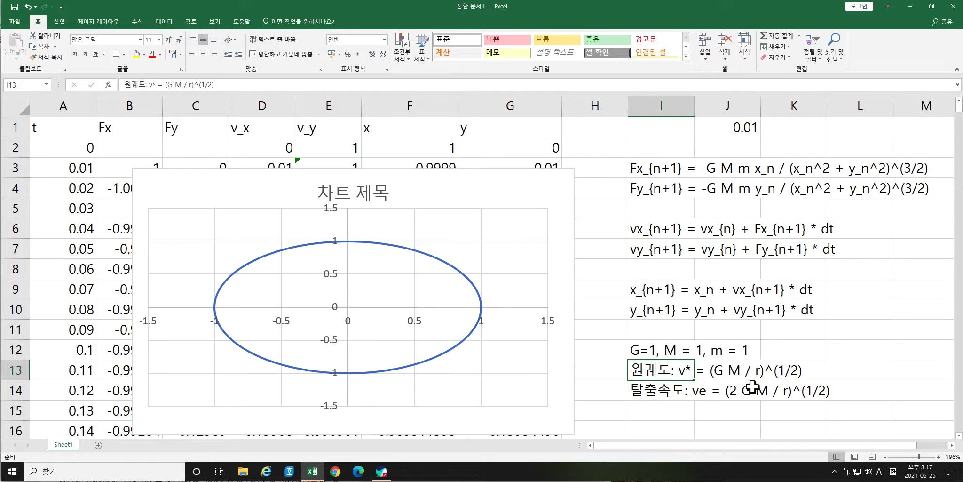
pyautogui.click(351, 153)
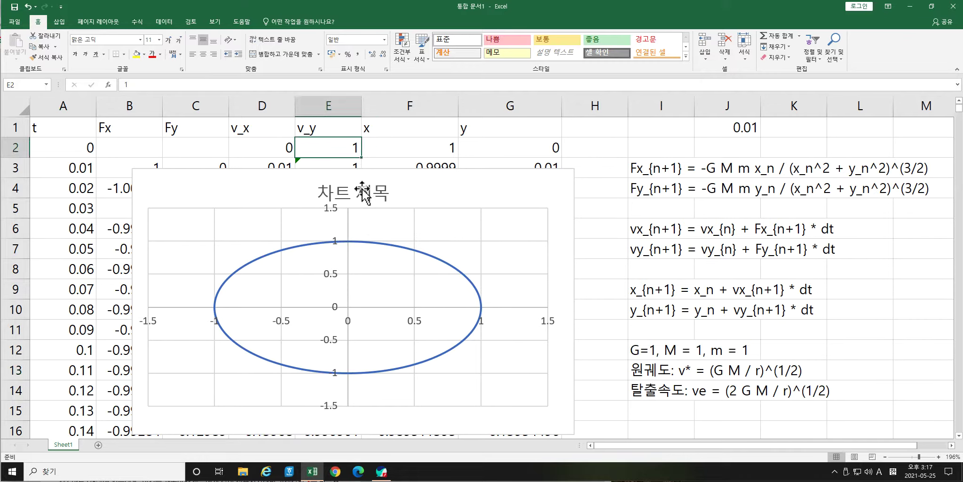
pyautogui.press('F2')
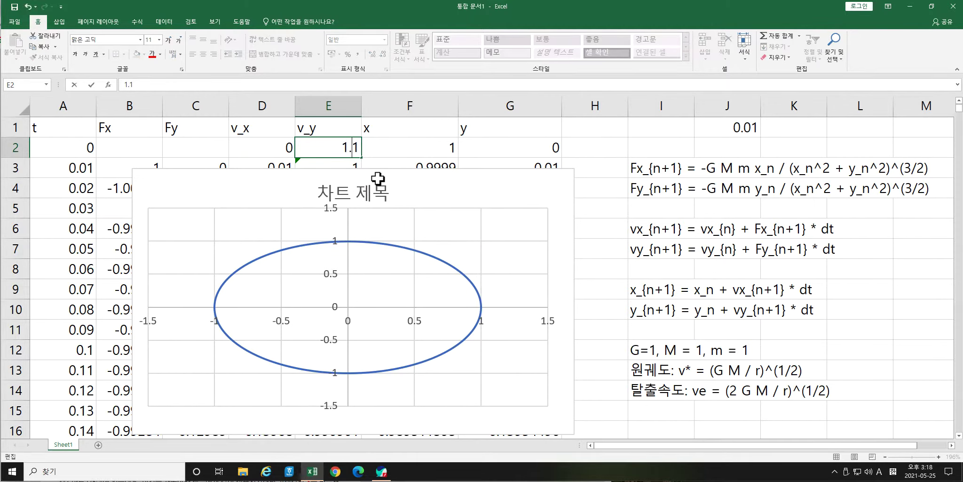
pyautogui.press('Delete')
pyautogui.write('2')
pyautogui.press('Return')
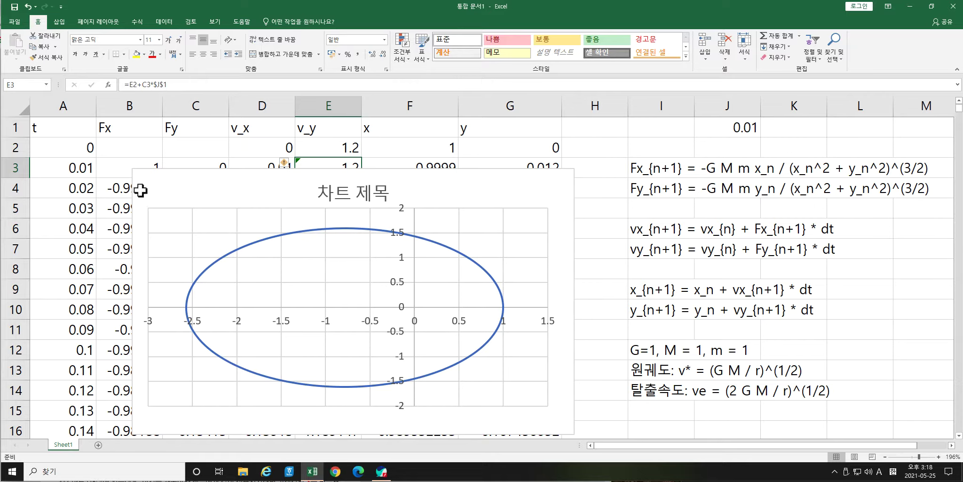
# Shift the plot area slightly down and to the right within the chart.
pyautogui.click(148, 163)
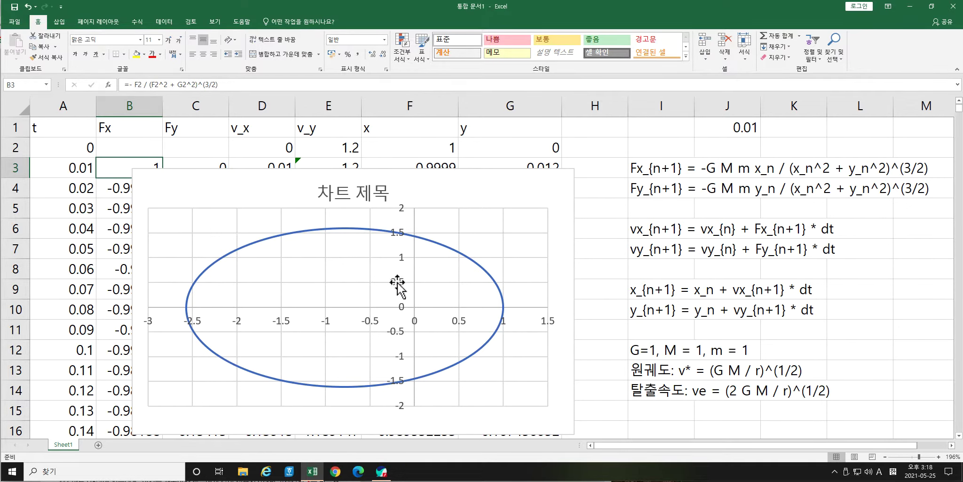
pyautogui.click(371, 376)
pyautogui.moveTo(371, 376); pyautogui.dragTo(383, 388)
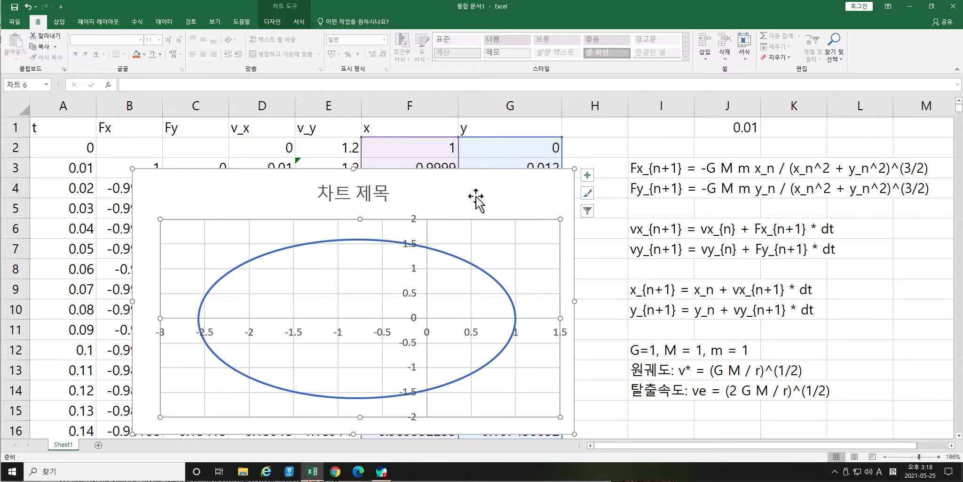
# Set the initial v_y velocity in E2 to 0.8.
pyautogui.doubleClick(355, 150)
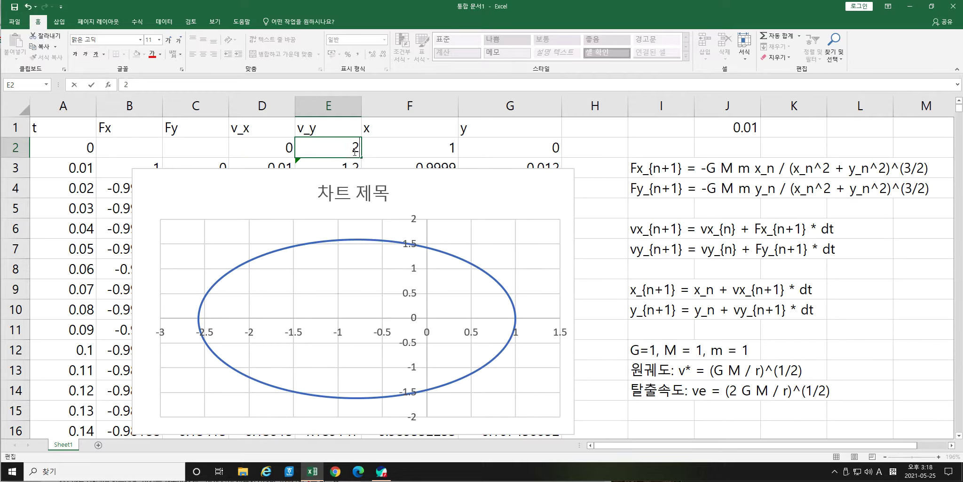
pyautogui.write('0.8')
pyautogui.press('Return')
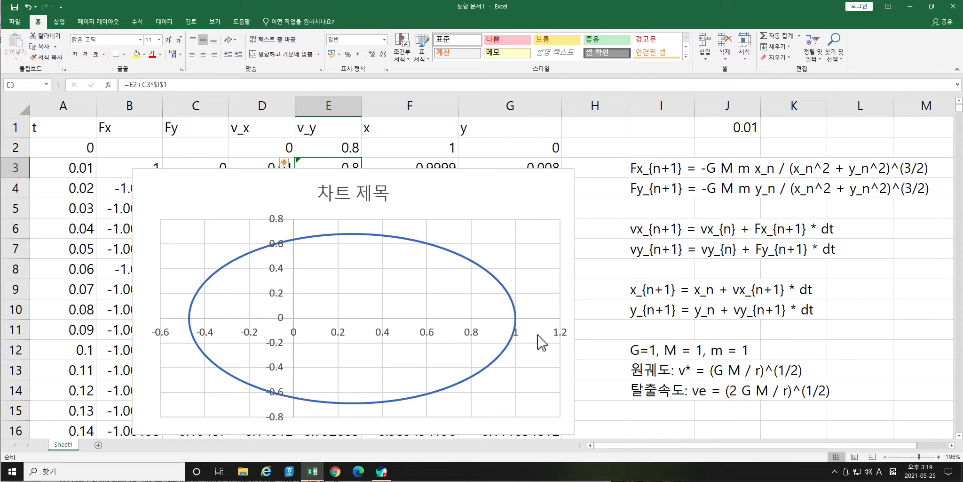
# Set the initial v_y velocity in E2 to 0.1.
pyautogui.moveTo(533, 335)
pyautogui.press('Up')
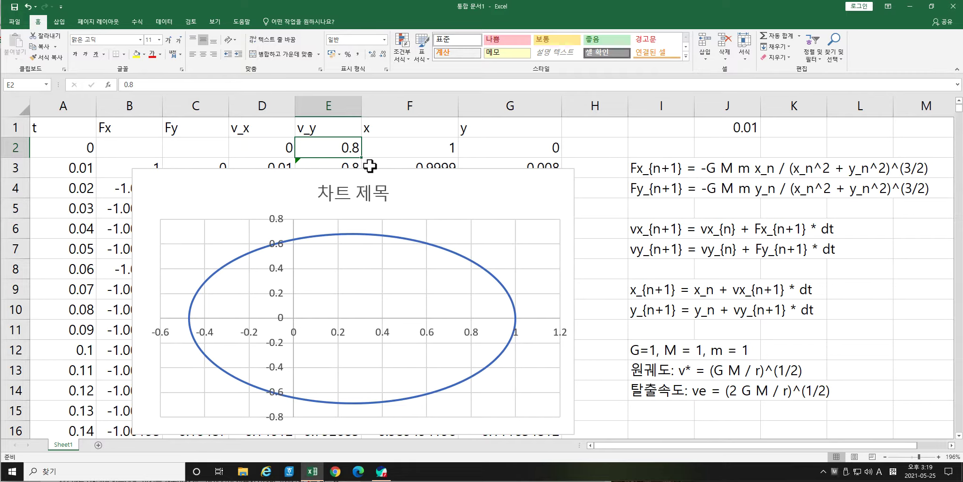
pyautogui.write('0')
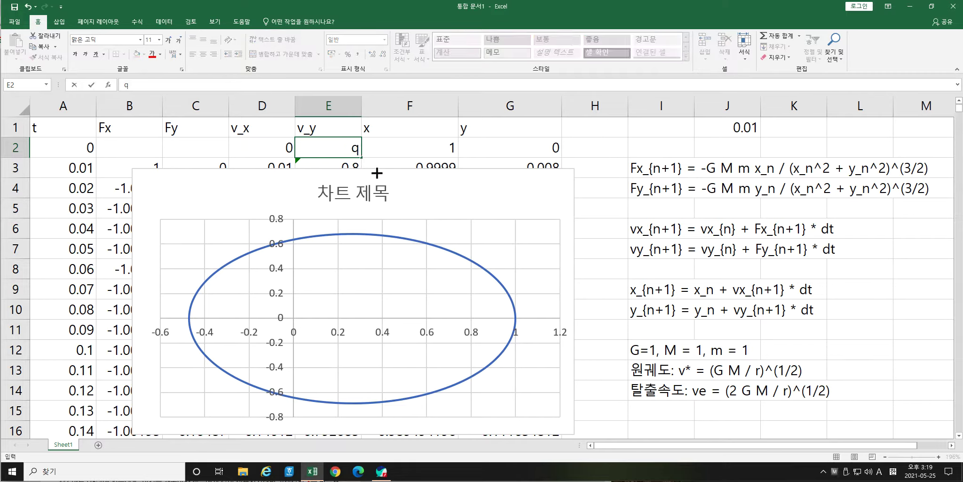
pyautogui.write('.1')
pyautogui.press('Return')
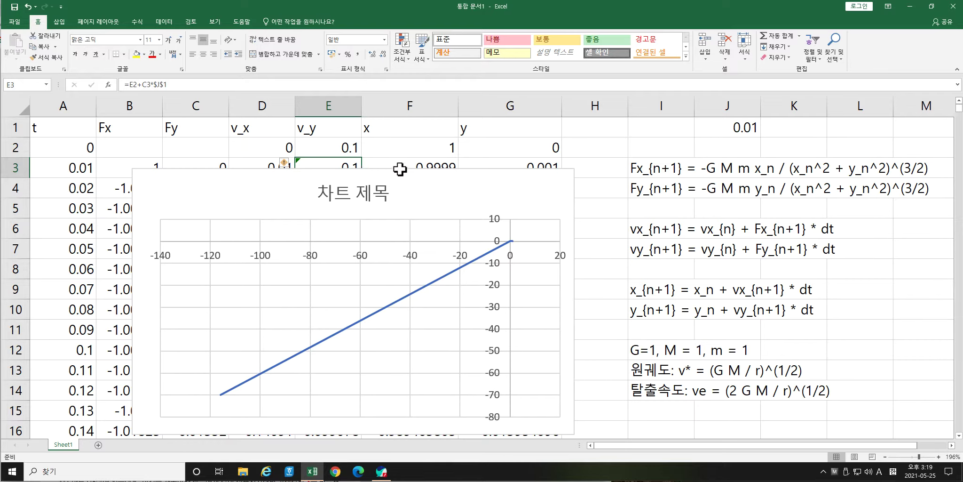
# Reduce the time step in J1 to 0.001.
pyautogui.click(809, 172)
pyautogui.press('Left')
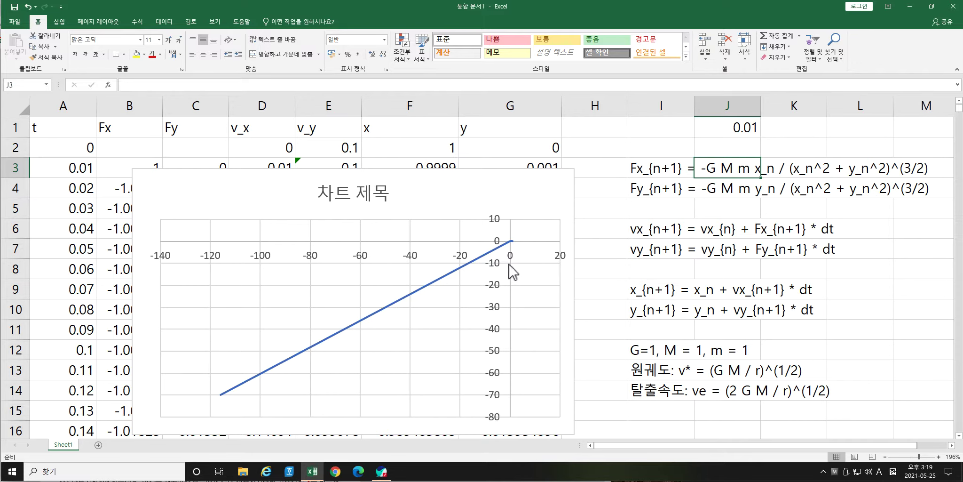
pyautogui.click(757, 135)
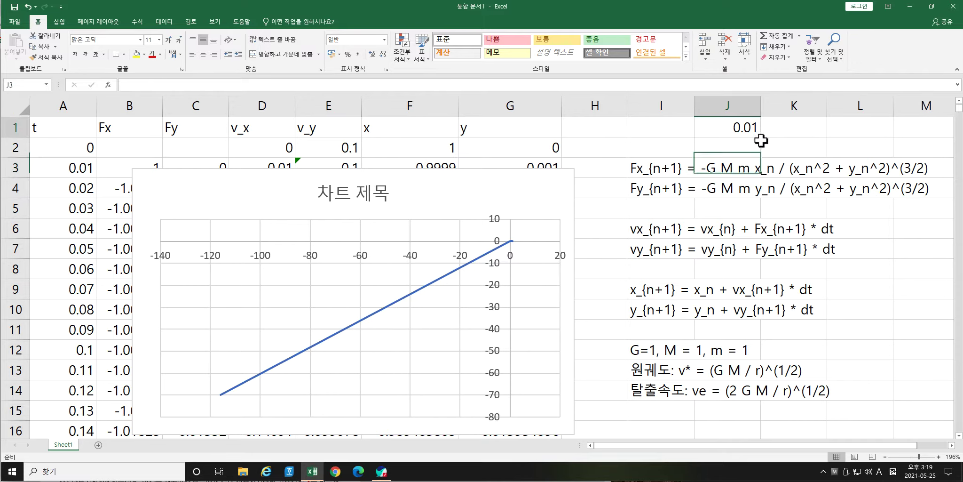
pyautogui.doubleClick(751, 128)
pyautogui.write('0')
pyautogui.press('Return')
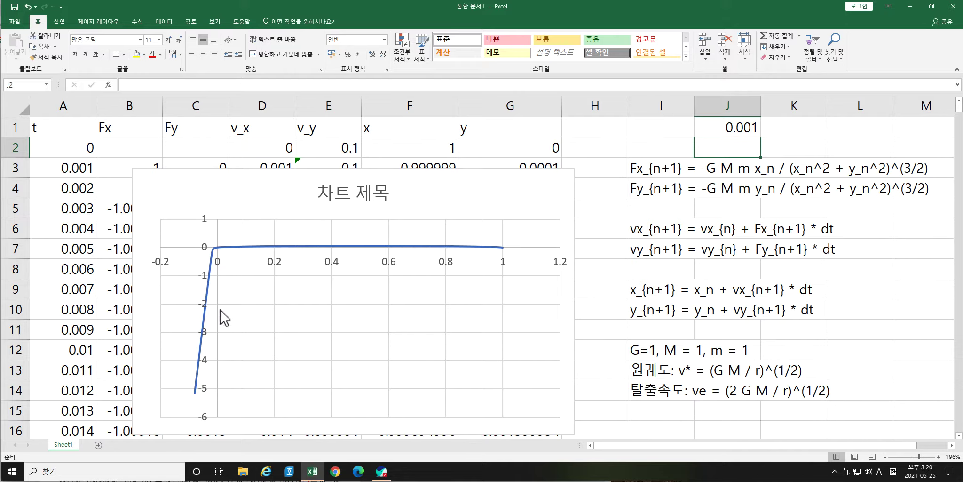
# Set the initial v_y velocity in E2 to 1.
pyautogui.click(360, 155)
pyautogui.press('F2')
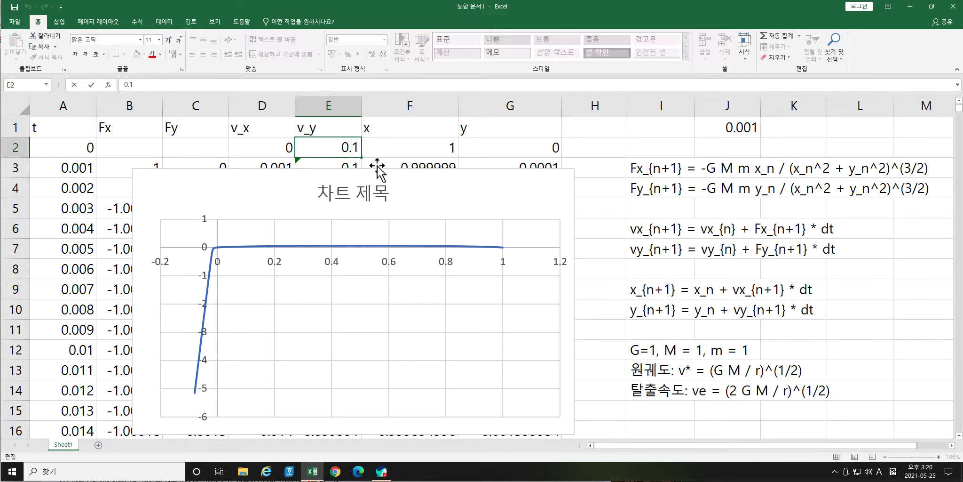
pyautogui.press('Left')
pyautogui.press('BackSpace')
pyautogui.press('BackSpace')
pyautogui.press('Return')
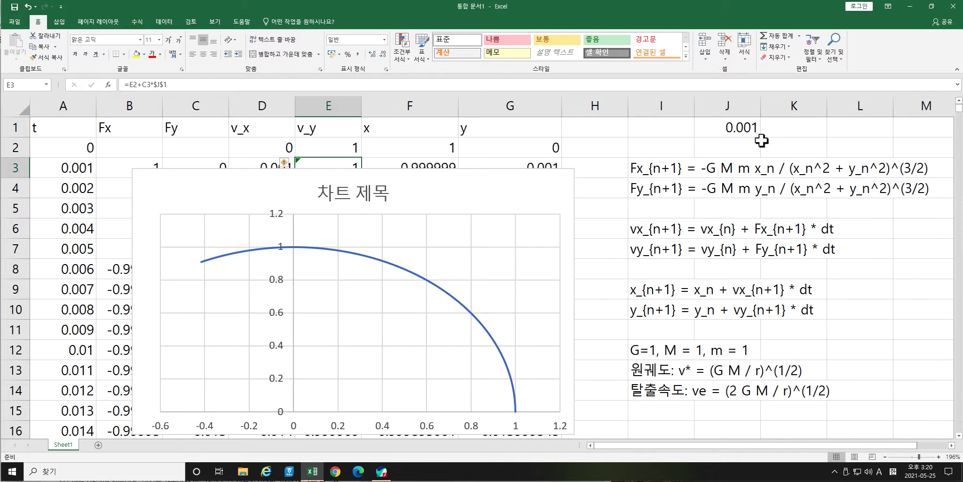
# Set the time step in J1 to 0.01.
pyautogui.click(746, 127)
pyautogui.doubleClick(747, 127)
pyautogui.press('BackSpace')
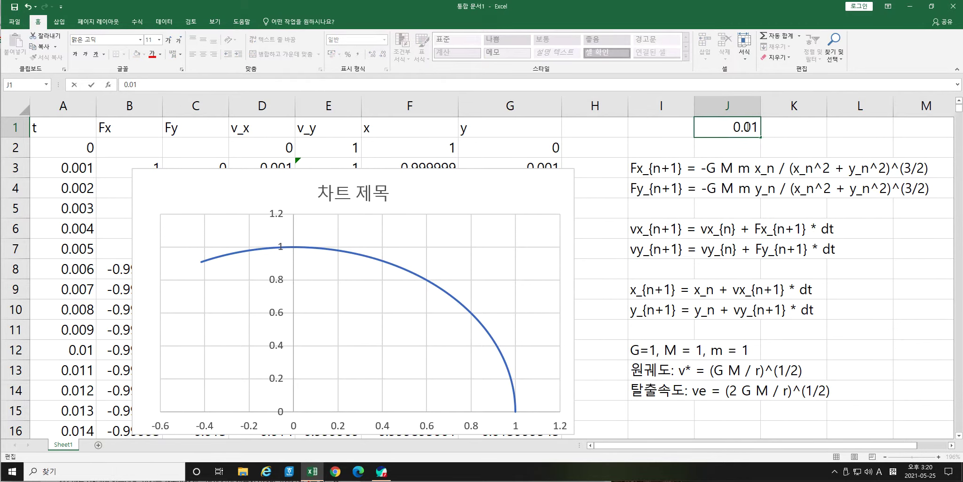
pyautogui.press('Return')
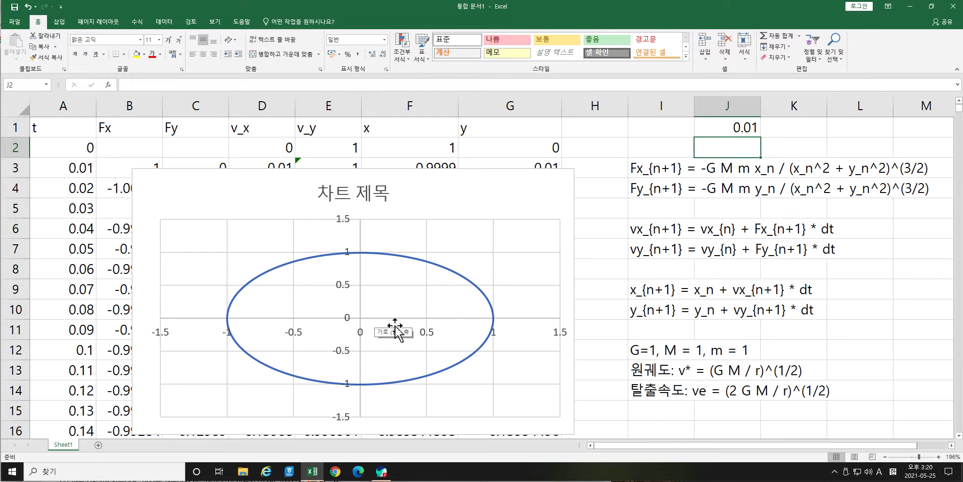
# Raise the initial v_y velocity in E2 to 1.4.
pyautogui.moveTo(680, 174); pyautogui.dragTo(677, 320)
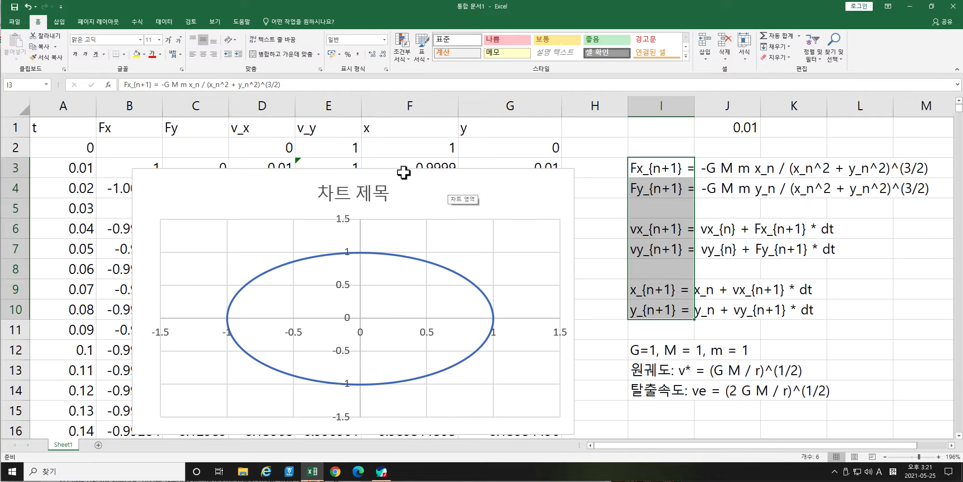
pyautogui.click(341, 153)
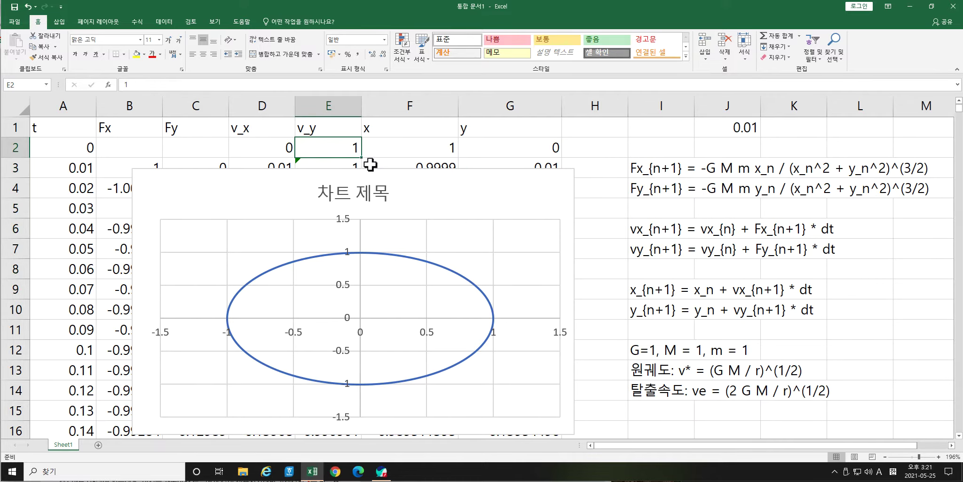
pyautogui.doubleClick(357, 149)
pyautogui.write('.')
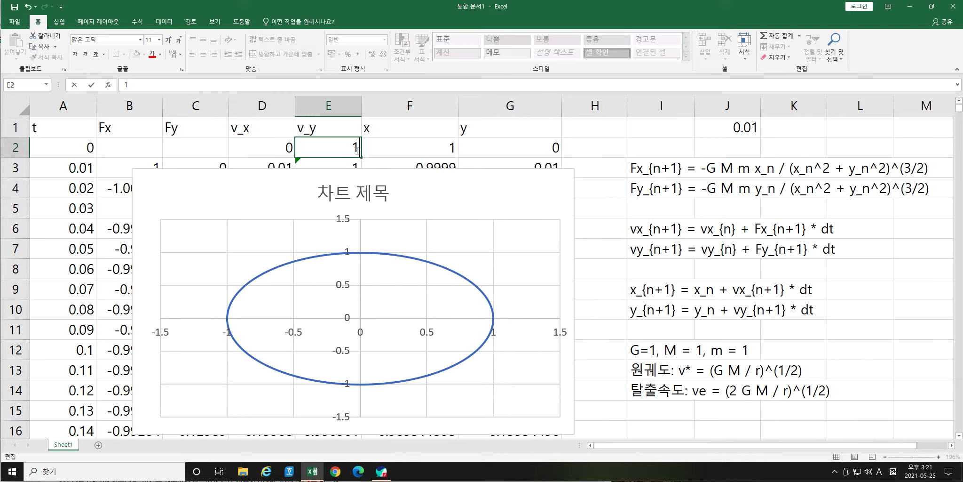
pyautogui.write('4')
pyautogui.press('Return')
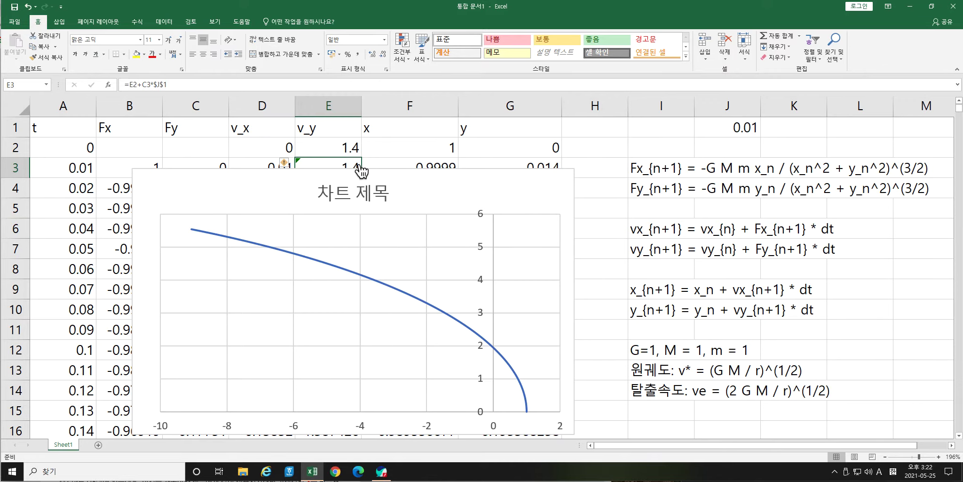
# Change the initial v_y velocity in E2 to 2.
pyautogui.doubleClick(354, 147)
pyautogui.press('BackSpace')
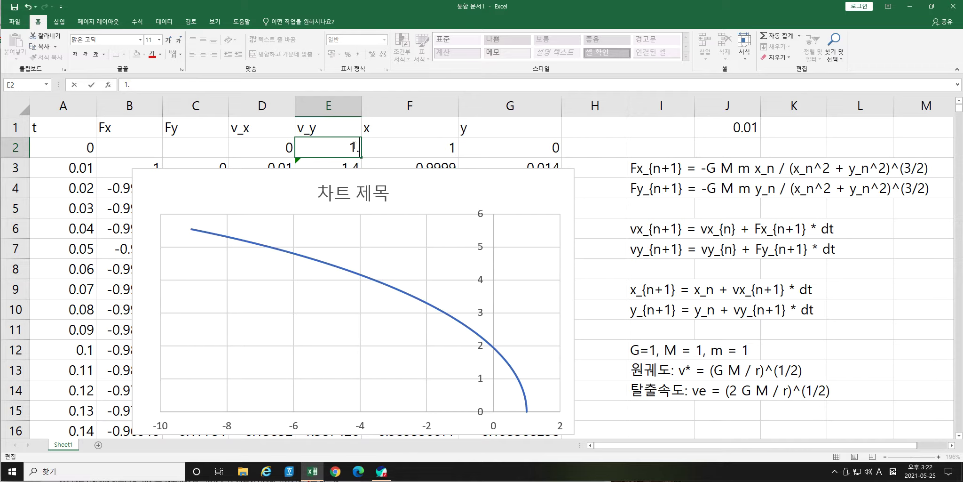
pyautogui.press('BackSpace')
pyautogui.write('2')
pyautogui.press('BackSpace')
pyautogui.press('Return')
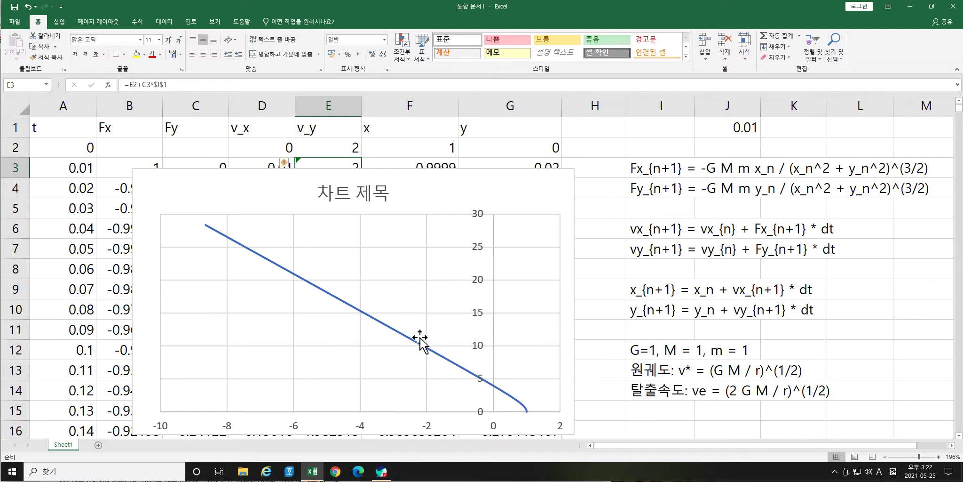
# Enter the escape velocity in E2 as the formula =sqrt(2) for the initial v_y.
pyautogui.doubleClick(348, 146)
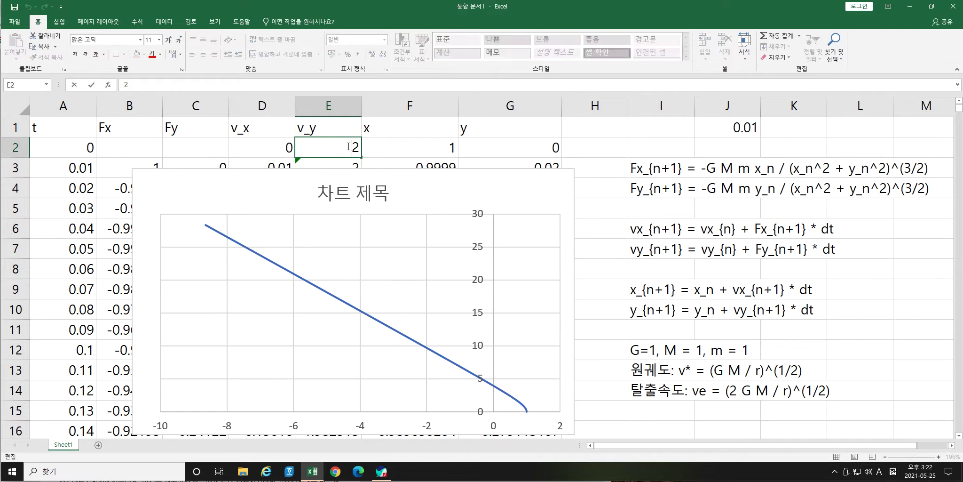
pyautogui.write('1')
pyautogui.press('BackSpace')
pyautogui.write('=sqrt(')
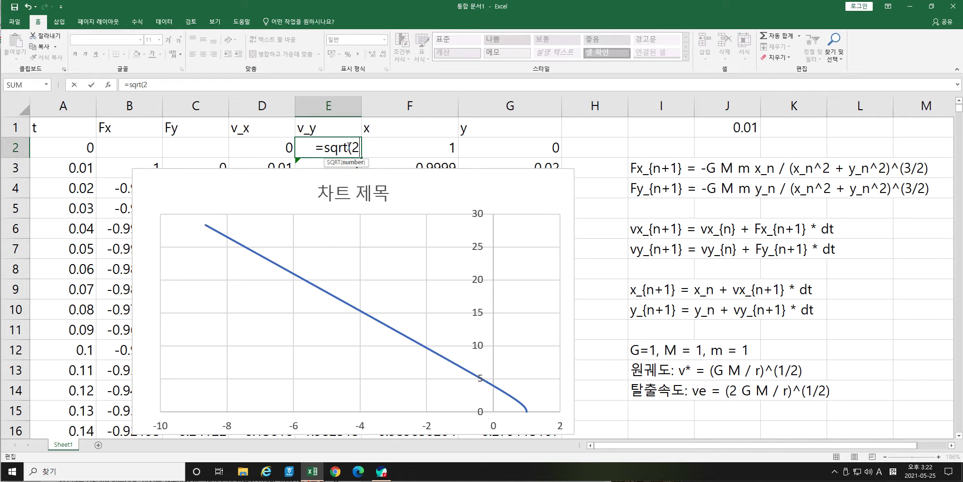
pyautogui.press('Right')
pyautogui.write(')')
pyautogui.press('Return')
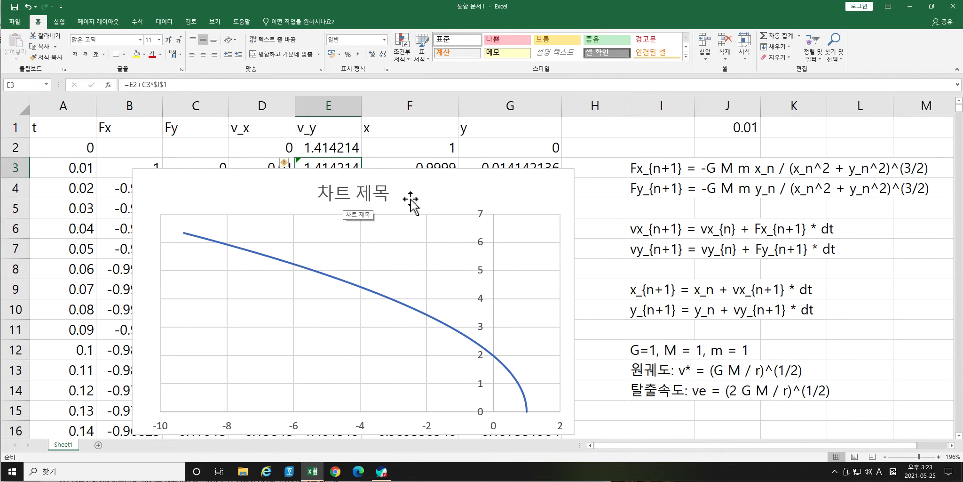
# Delete the x-y orbit chart from the sheet to uncover the data columns.
pyautogui.moveTo(412, 202); pyautogui.dragTo(408, 198)
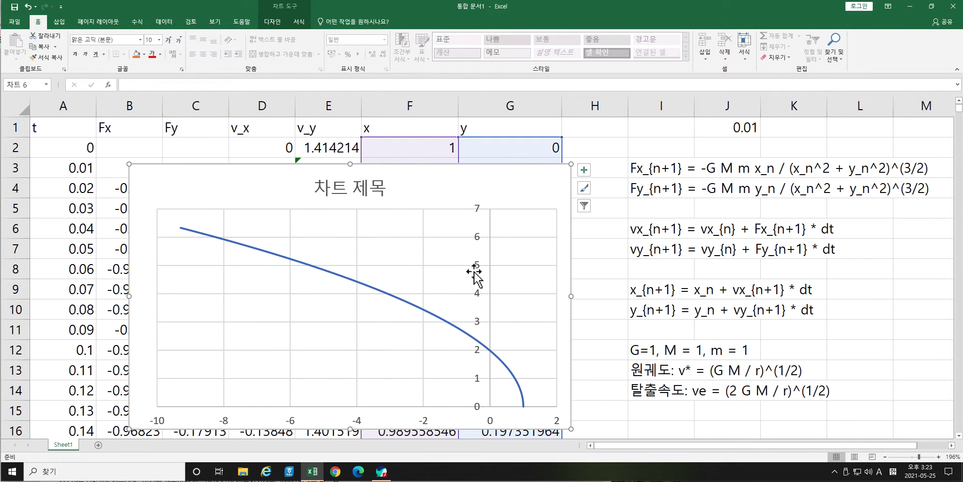
pyautogui.press('Delete')
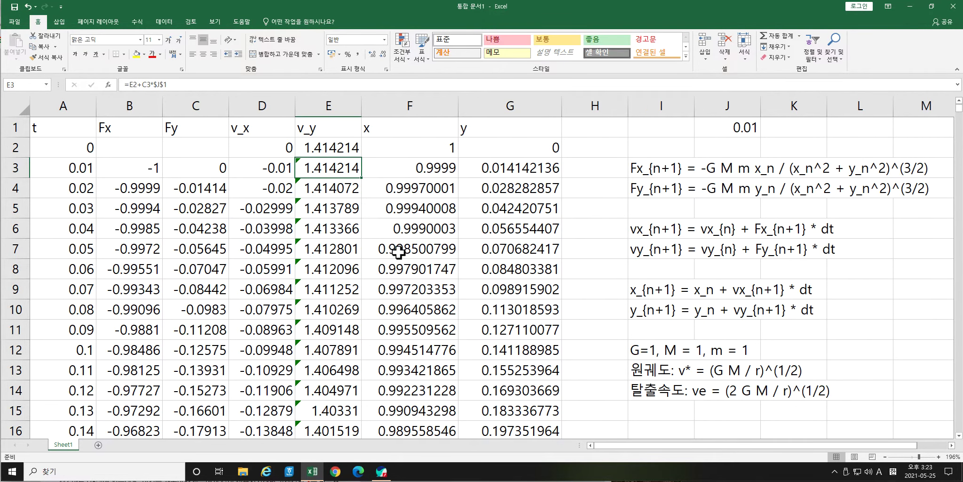
pyautogui.click(386, 233)
# Review the initial conditions in row 2 and the first computed row, including the Fx formula in B3.
pyautogui.click(89, 155)
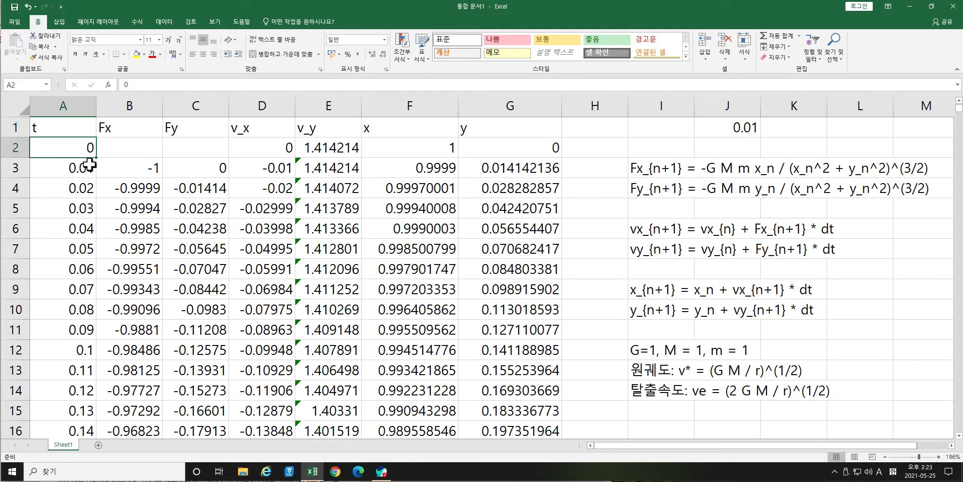
pyautogui.press('Up')
pyautogui.press('Down')
pyautogui.press('Right')
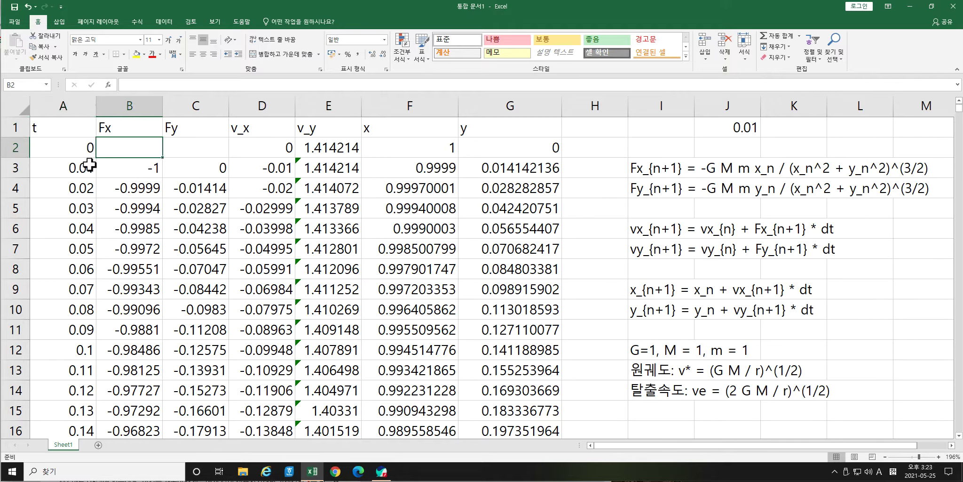
pyautogui.click(32, 162)
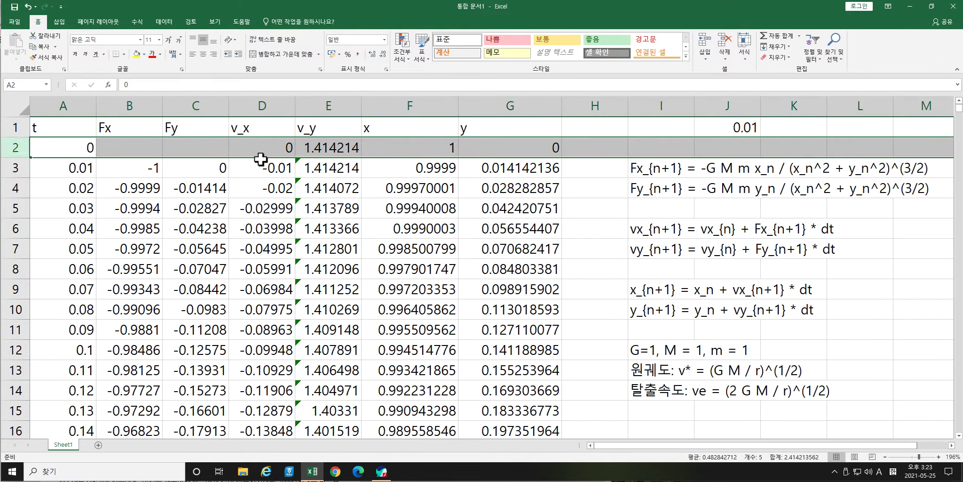
pyautogui.click(29, 184)
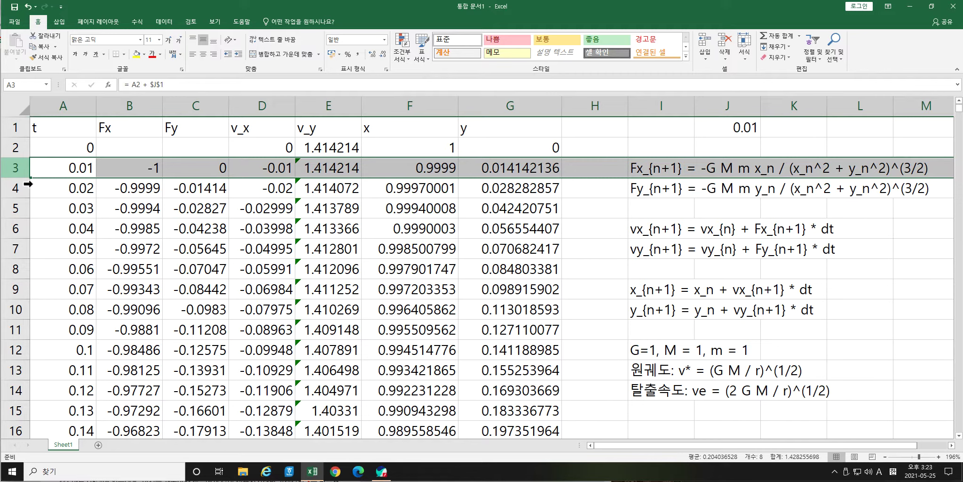
pyautogui.click(146, 174)
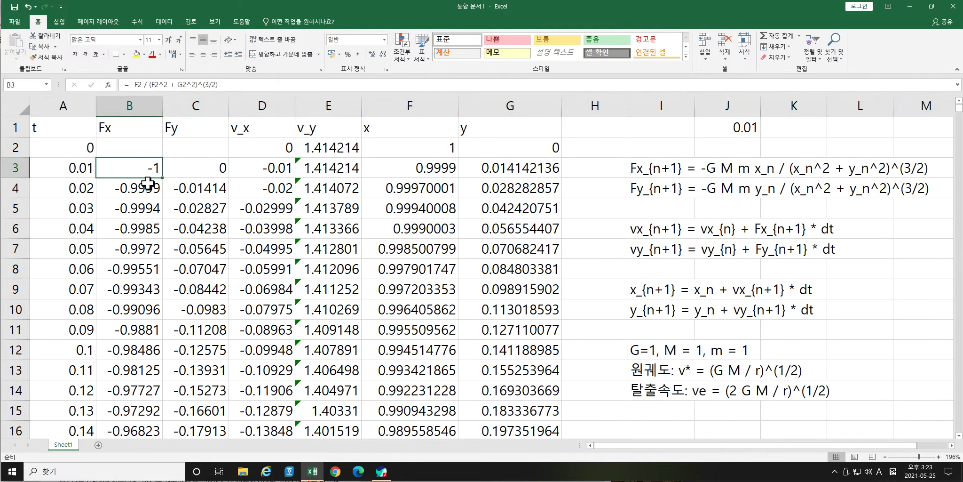
pyautogui.click(217, 84)
pyautogui.moveTo(218, 84); pyautogui.dragTo(123, 84)
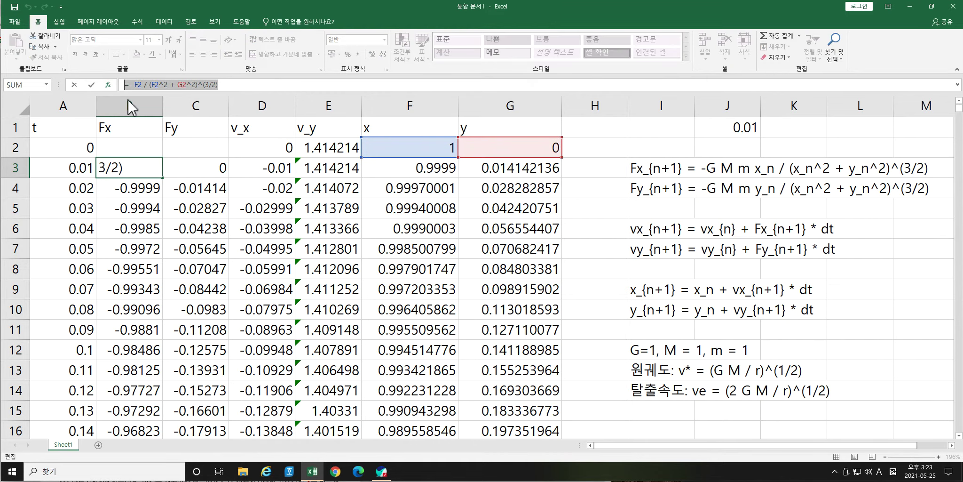
pyautogui.write('=')
pyautogui.click(220, 175)
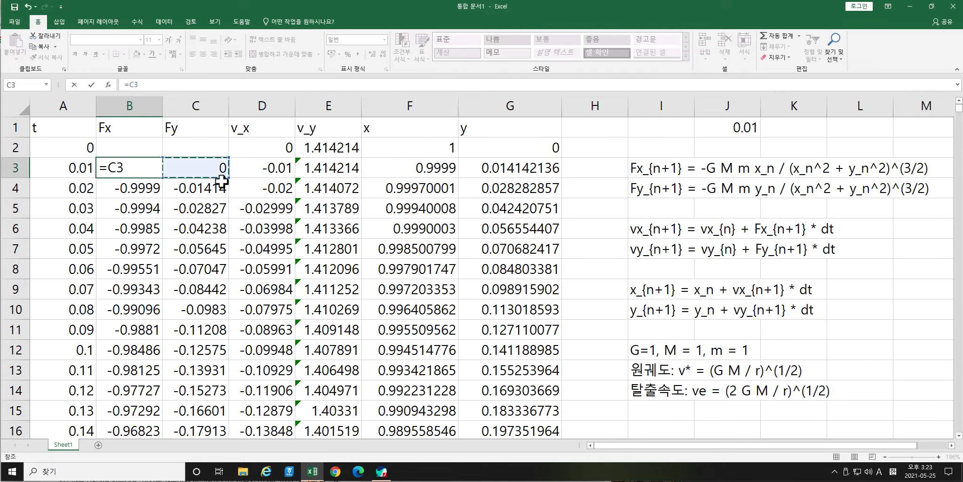
pyautogui.click(264, 175)
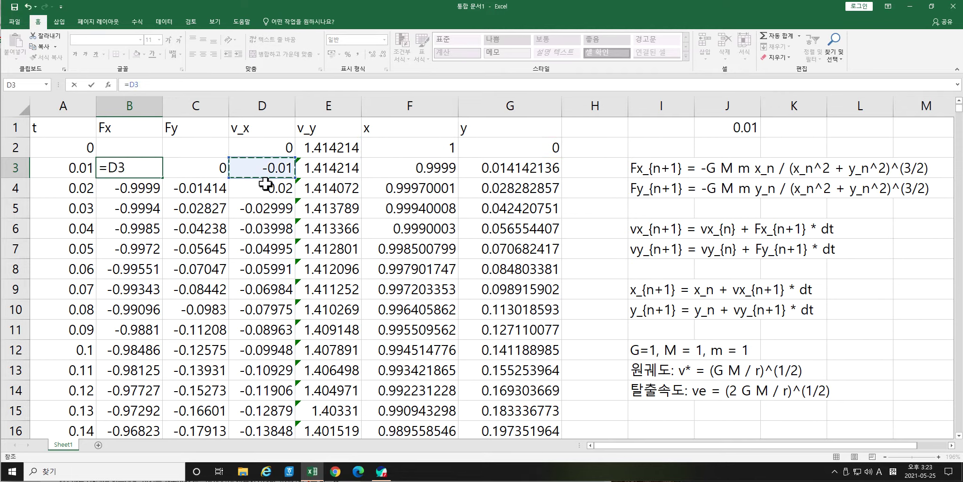
pyautogui.click(264, 216)
pyautogui.press('Escape')
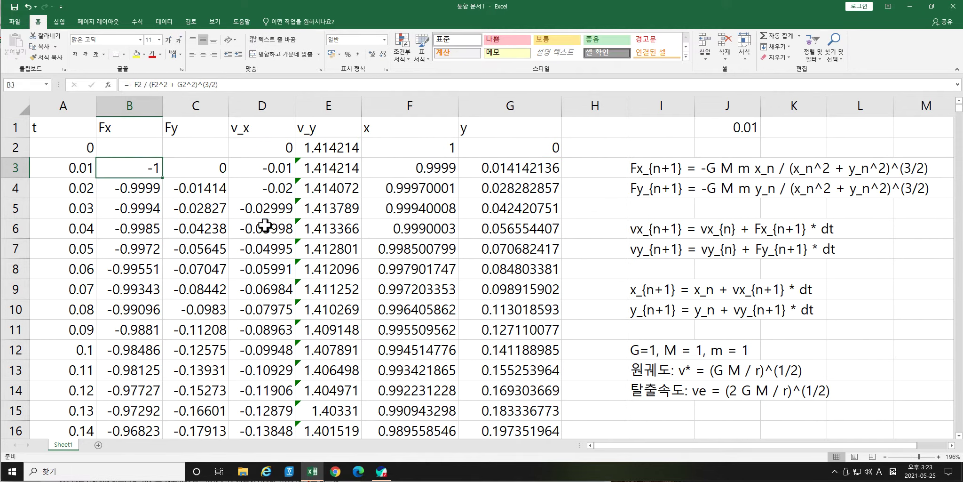
# Examine the velocity and position formulas across row 3 and how they continue in the rows below.
pyautogui.click(272, 181)
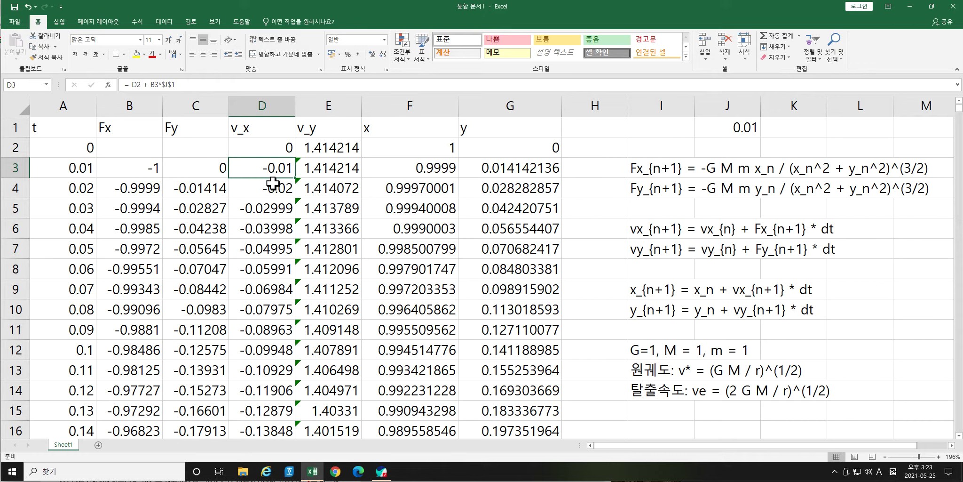
pyautogui.press('Right')
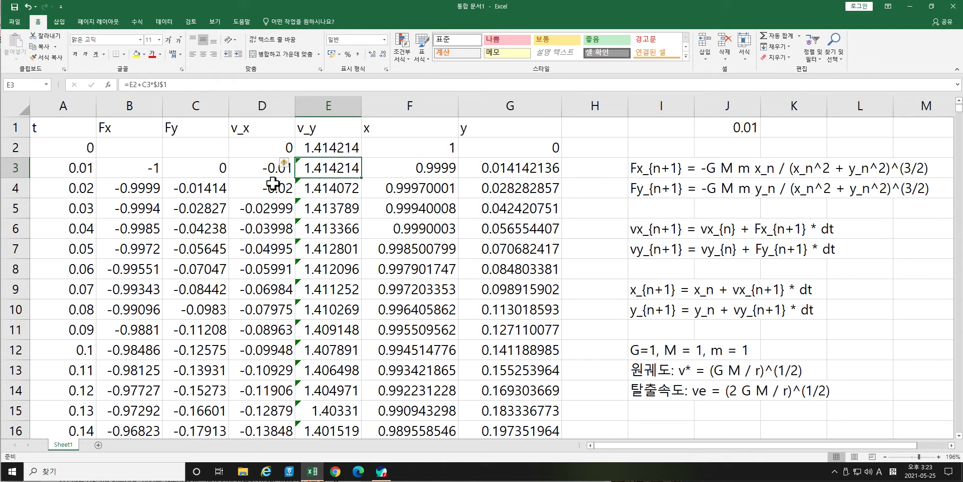
pyautogui.press('Right')
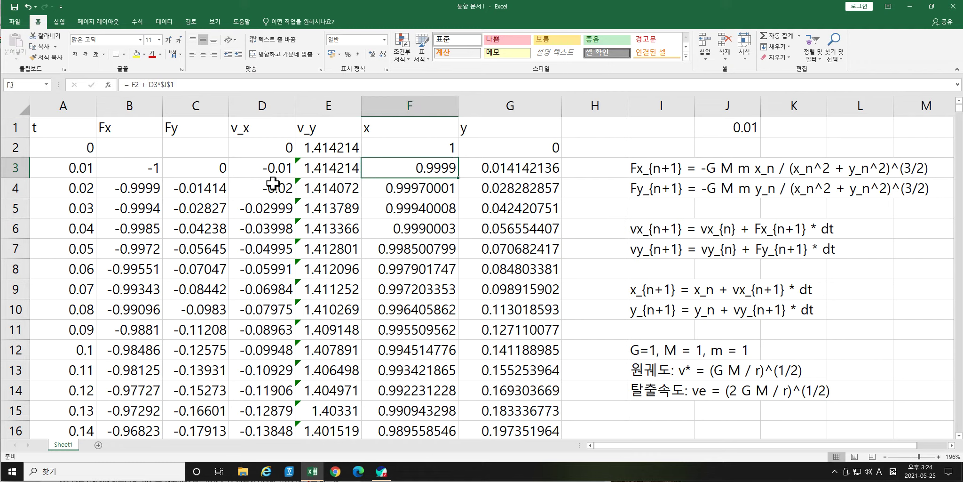
pyautogui.press('Right')
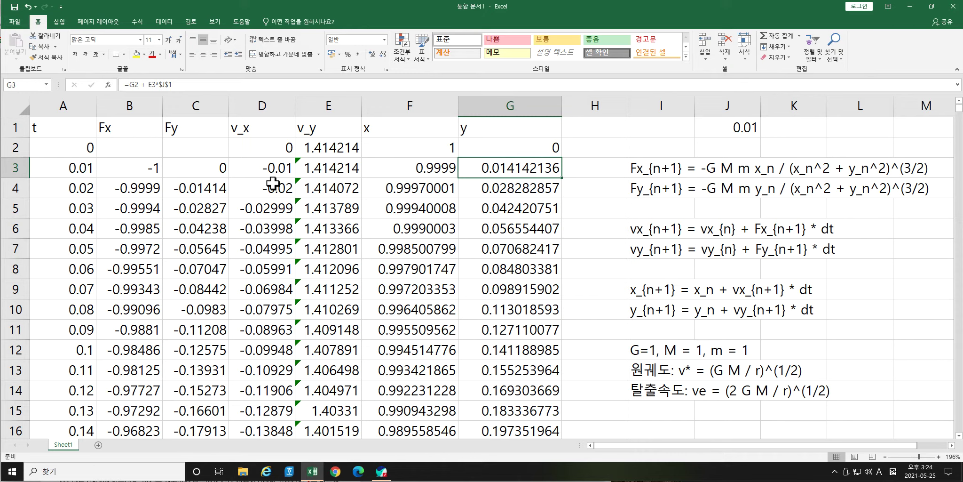
pyautogui.press('Left')
pyautogui.press('Left')
pyautogui.press('Left')
pyautogui.press('Left')
pyautogui.press('Left')
pyautogui.press('Left')
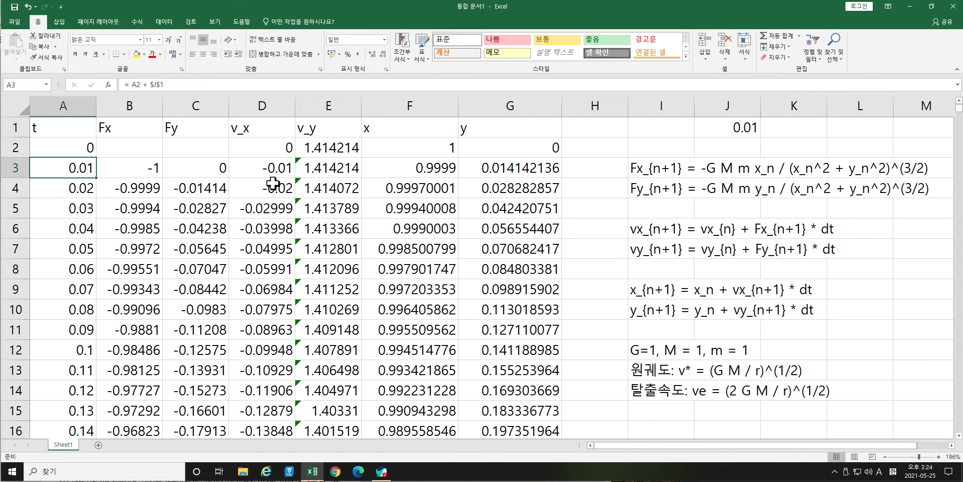
pyautogui.press('Right')
pyautogui.press('Right')
pyautogui.press('Right')
pyautogui.press('Right')
pyautogui.press('Down')
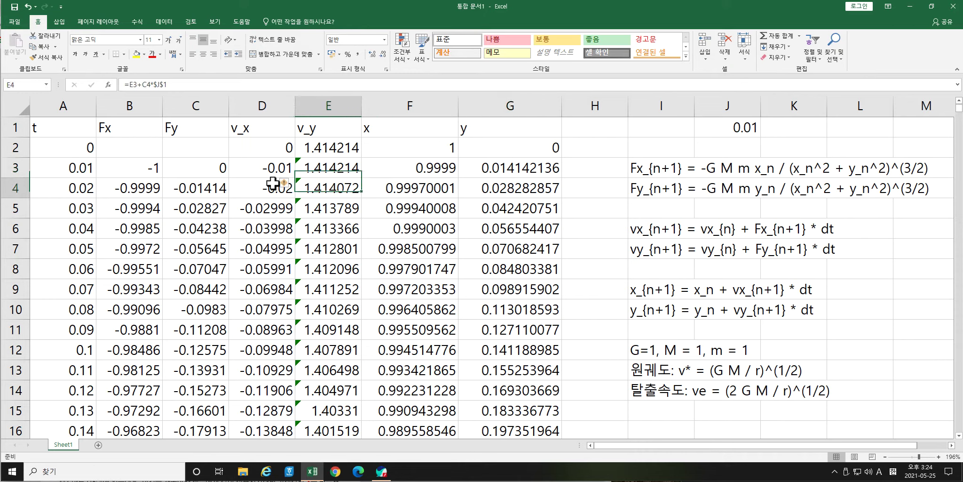
pyautogui.press('Right')
pyautogui.press('Down')
pyautogui.press('Down')
pyautogui.press('Down')
pyautogui.press('Down')
pyautogui.press('Down')
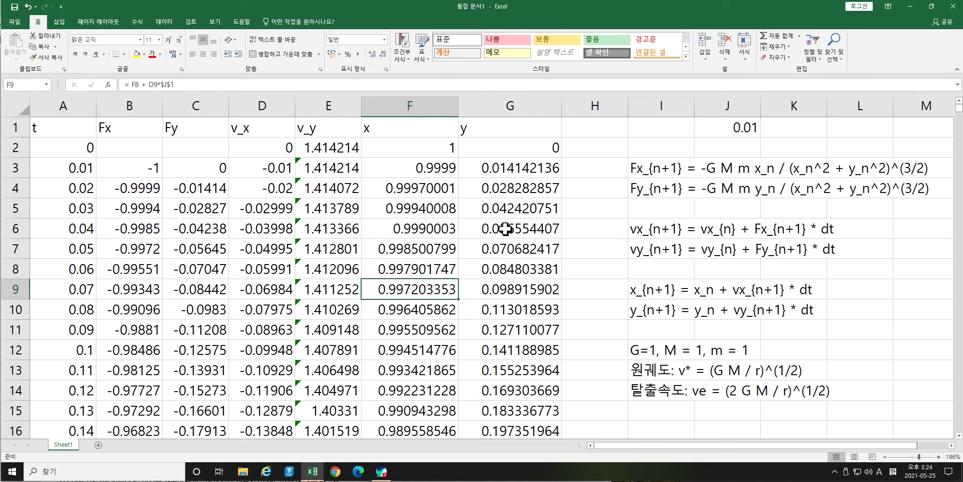
# Compare the written Fx and Fy equations in I3:I4 with the force cells B3 and C3.
pyautogui.moveTo(652, 183); pyautogui.dragTo(660, 208)
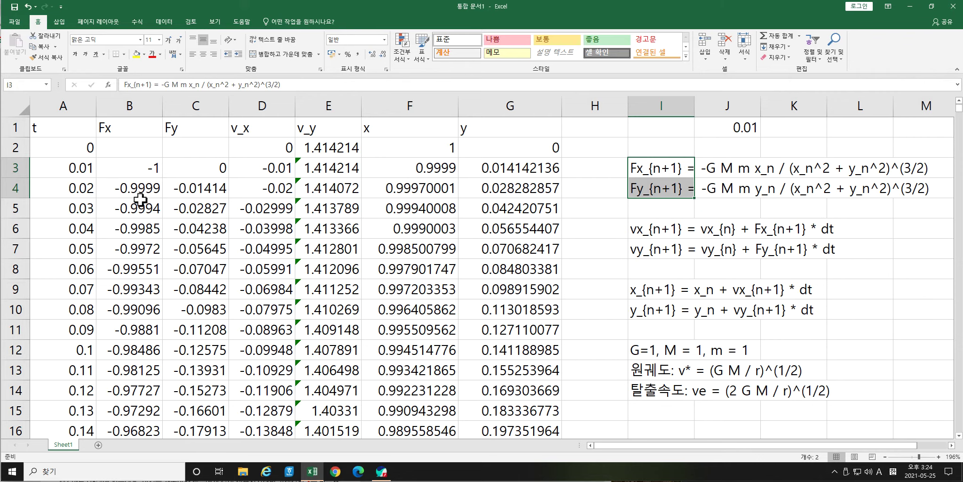
pyautogui.click(139, 175)
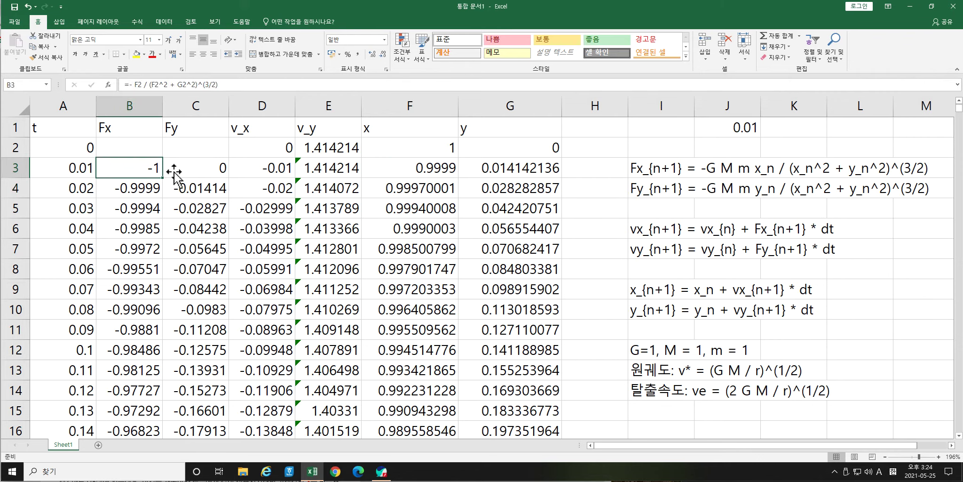
pyautogui.click(266, 178)
pyautogui.moveTo(142, 169); pyautogui.dragTo(193, 175)
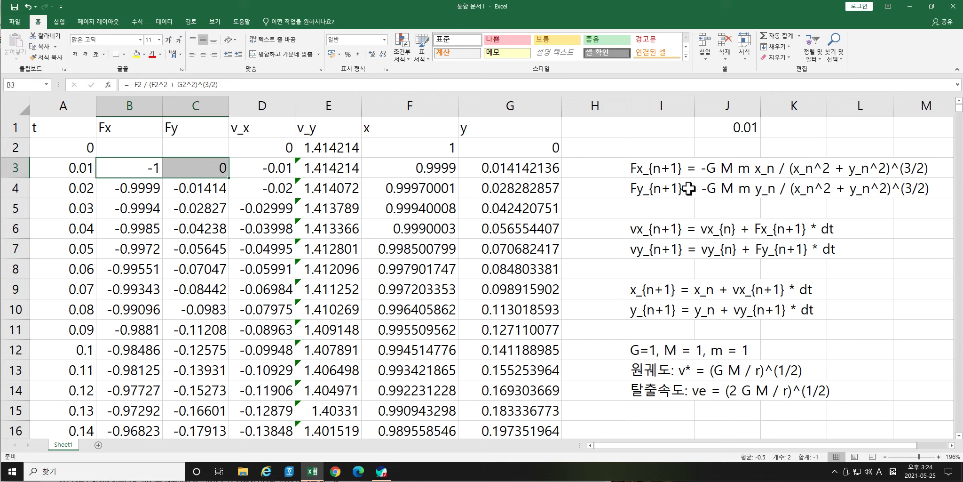
pyautogui.click(682, 172)
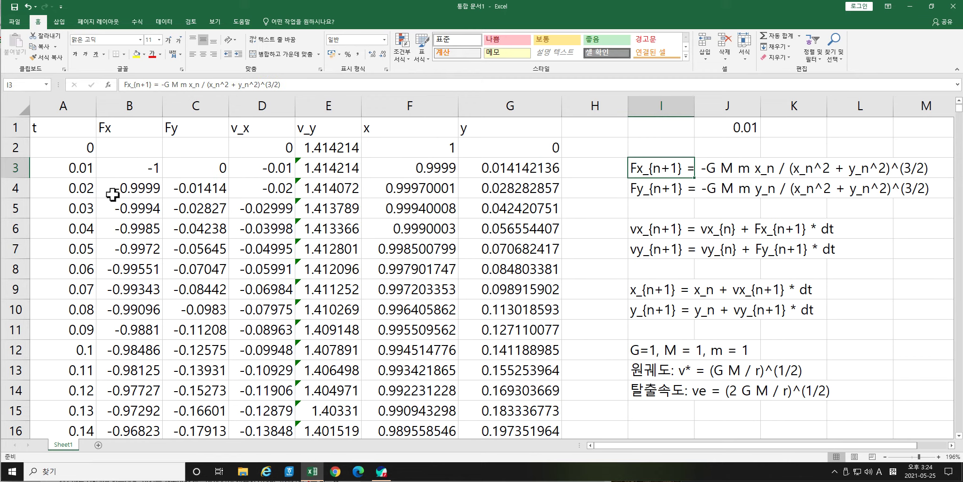
# Change the exponent in the Fx formula in B3 to 5/2.
pyautogui.click(139, 175)
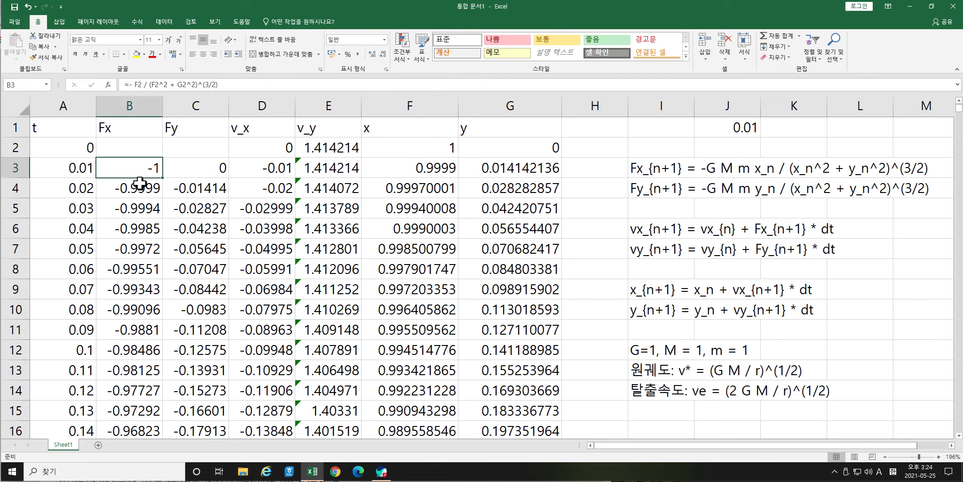
pyautogui.click(215, 85)
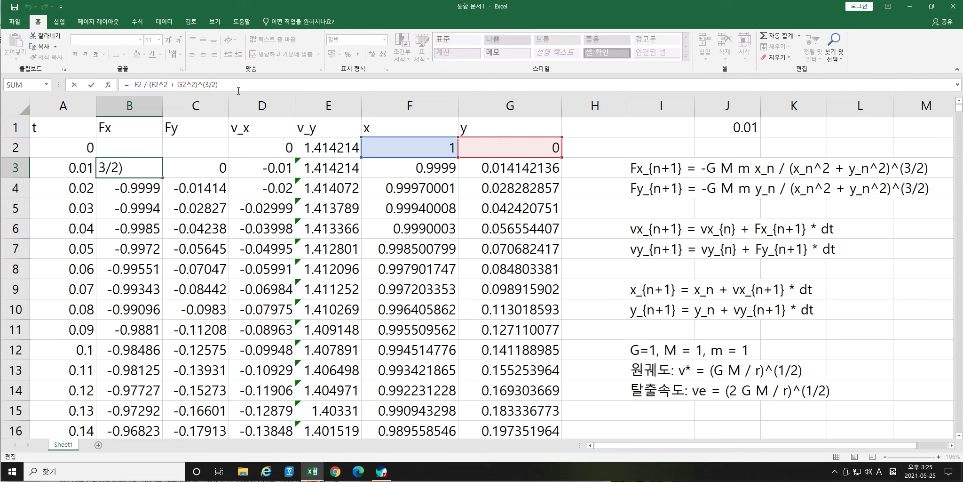
pyautogui.press('BackSpace')
pyautogui.write('5')
pyautogui.press('Return')
# Change the exponent in the Fy formula in C3 to 5/2, matching the Fx formula.
pyautogui.click(202, 170)
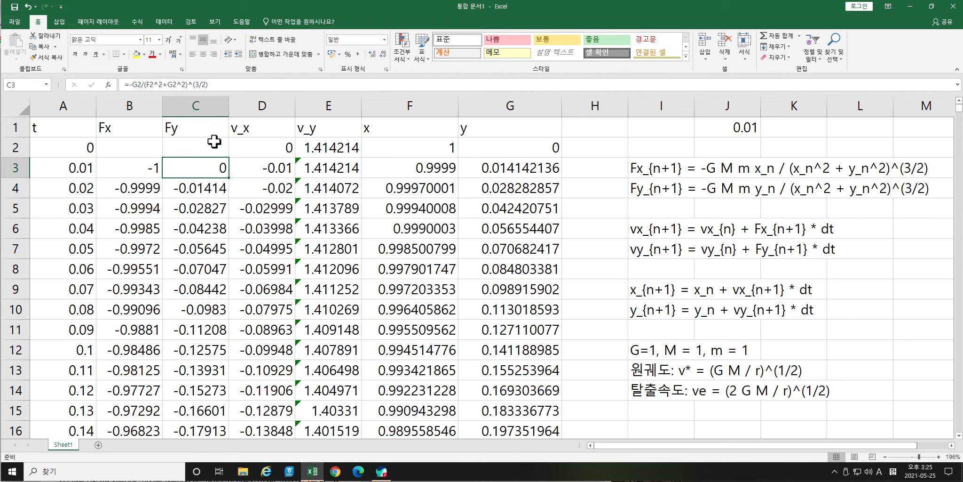
pyautogui.click(200, 85)
pyautogui.press('BackSpace')
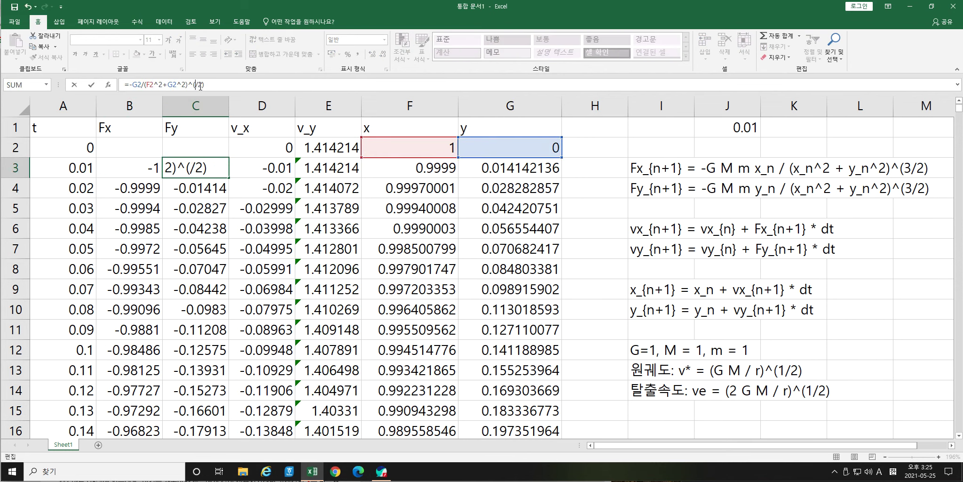
pyautogui.write('4')
pyautogui.press('Return')
pyautogui.press('Up')
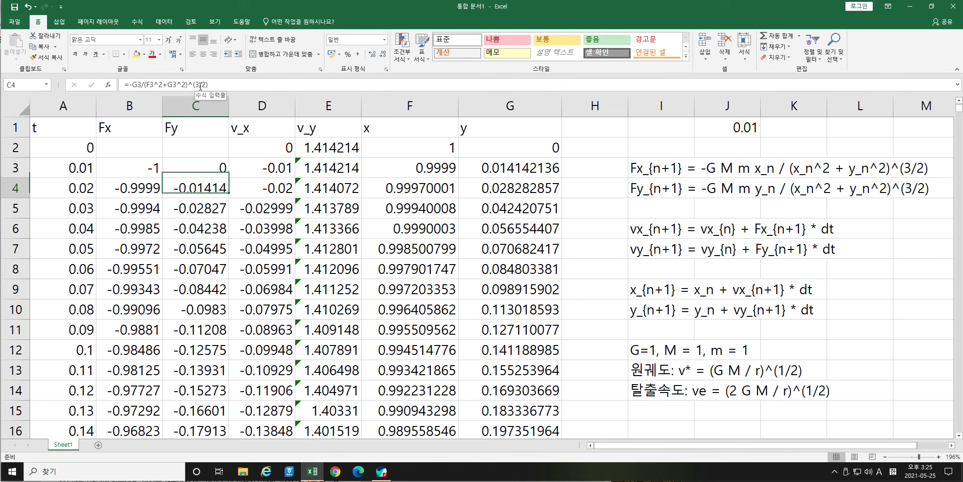
pyautogui.press('Left')
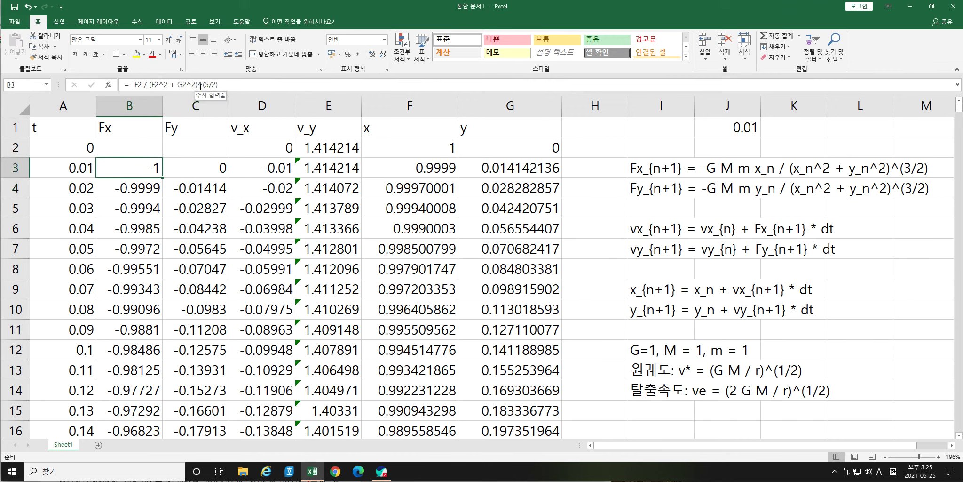
# Fill the row 3 formulas in B3:G3 down to row 2000 to recalculate the trajectory with the modified force law.
pyautogui.click(186, 174)
pyautogui.moveTo(141, 170); pyautogui.dragTo(517, 174)
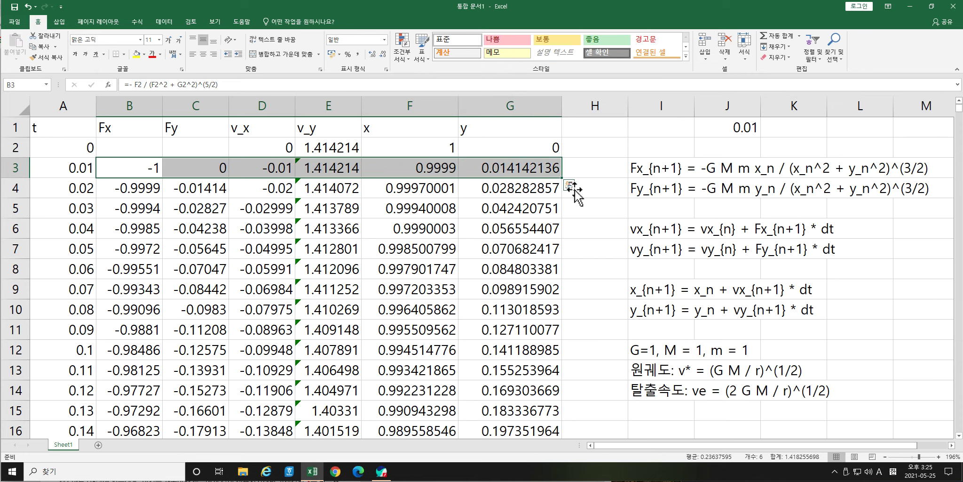
pyautogui.moveTo(562, 178); pyautogui.dragTo(561, 323)
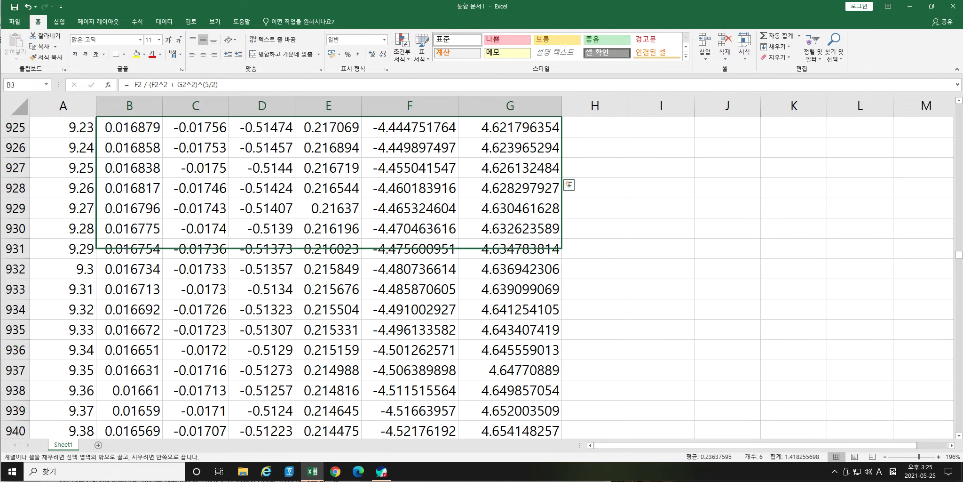
pyautogui.moveTo(561, 248); pyautogui.dragTo(569, 329)
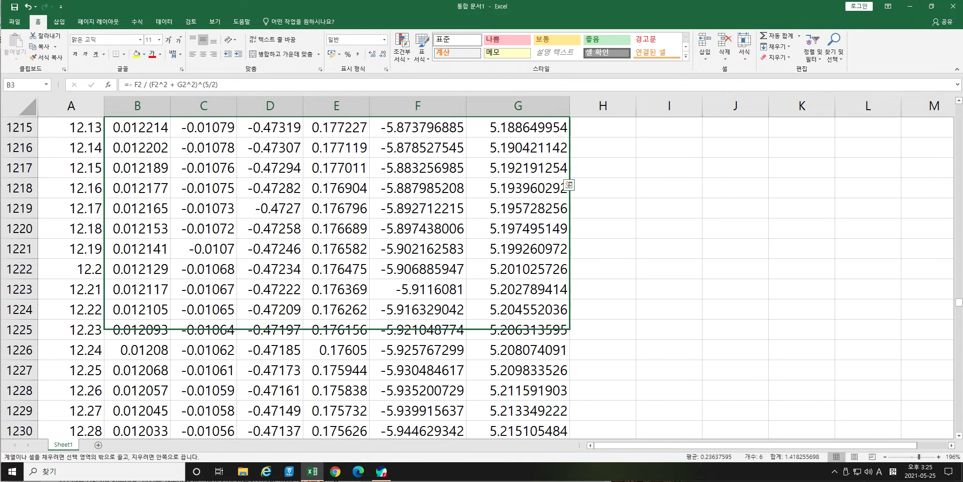
pyautogui.moveTo(569, 280); pyautogui.dragTo(569, 334)
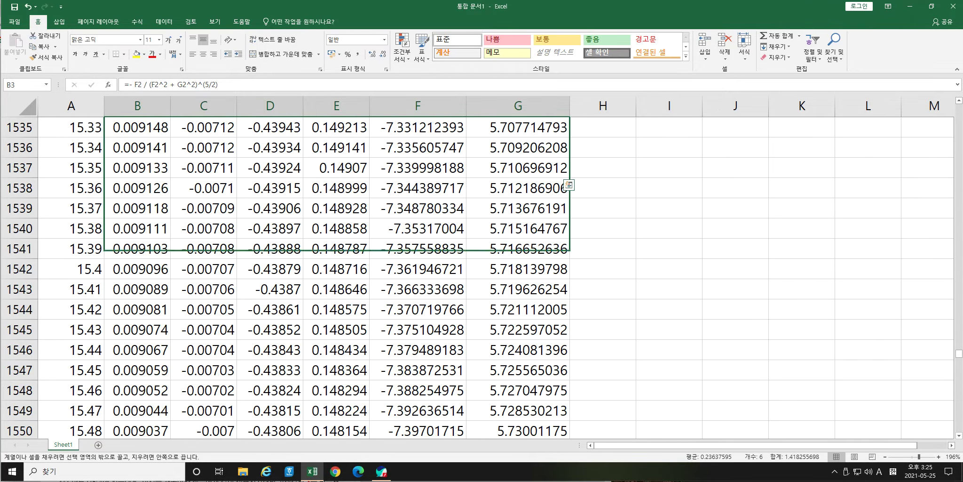
pyautogui.moveTo(569, 249); pyautogui.dragTo(569, 183)
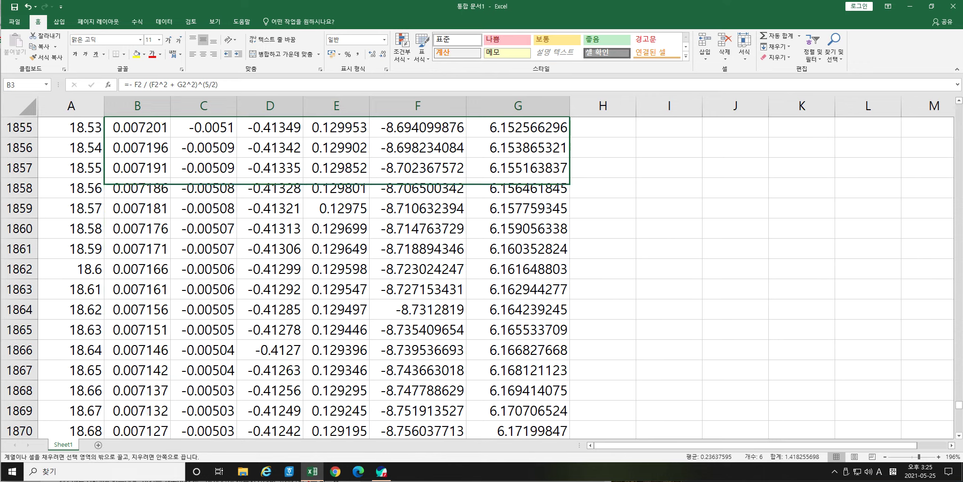
pyautogui.moveTo(569, 397)
pyautogui.mouseDown()
pyautogui.moveTo(569, 421)
pyautogui.moveTo(566, 387)
pyautogui.mouseUp()
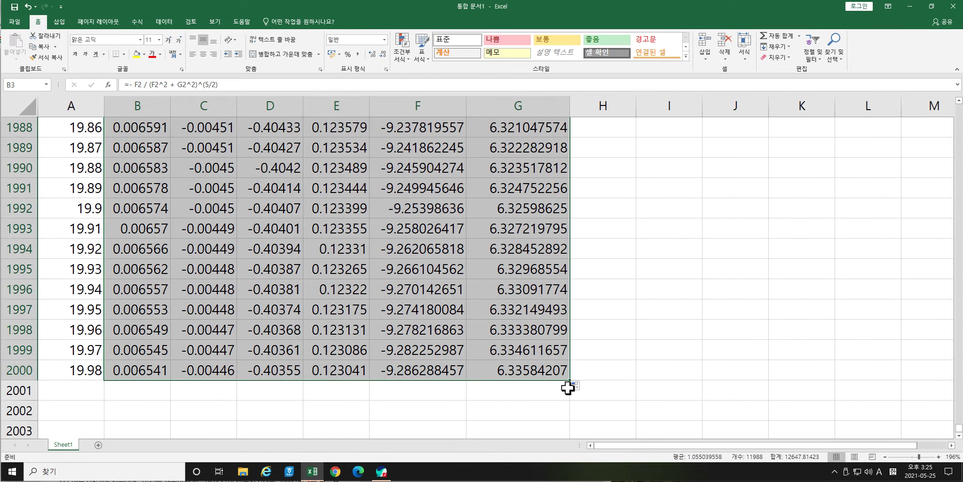
pyautogui.click(651, 382)
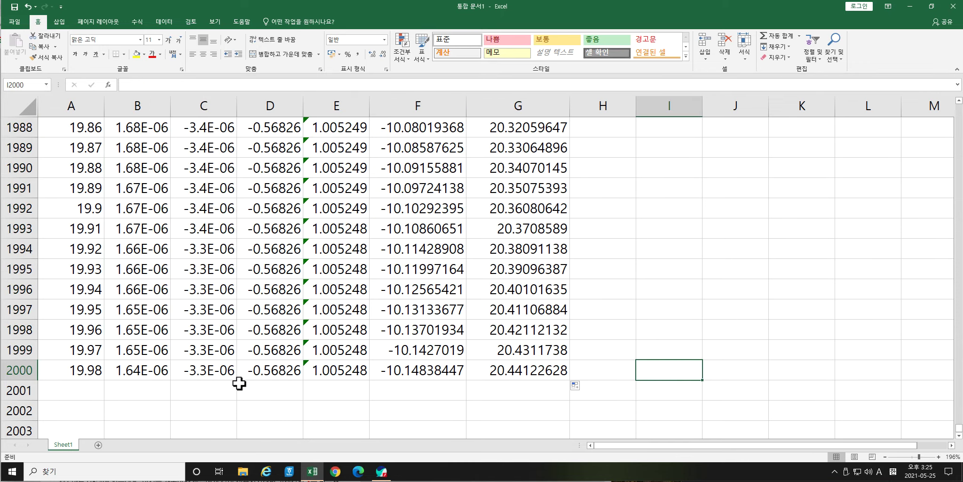
# Undo the fill of the modified force, velocity and position formulas down columns B to G.
pyautogui.scroll(14, 309, 347)
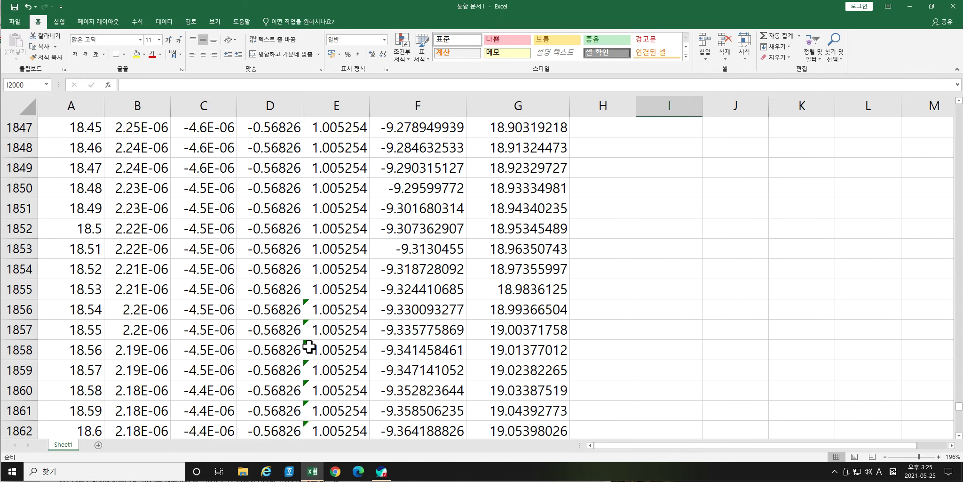
pyautogui.scroll(20, 310, 347)
pyautogui.scroll(20, 309, 347)
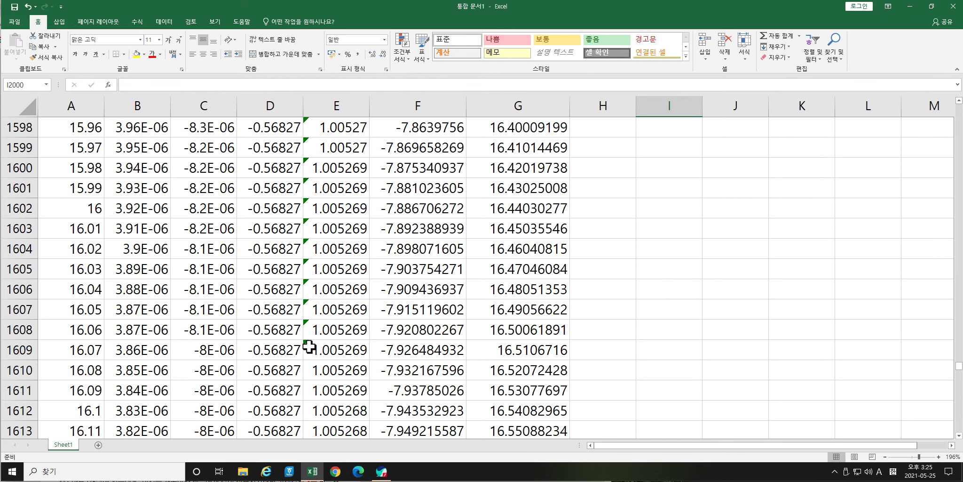
pyautogui.scroll(20, 309, 347)
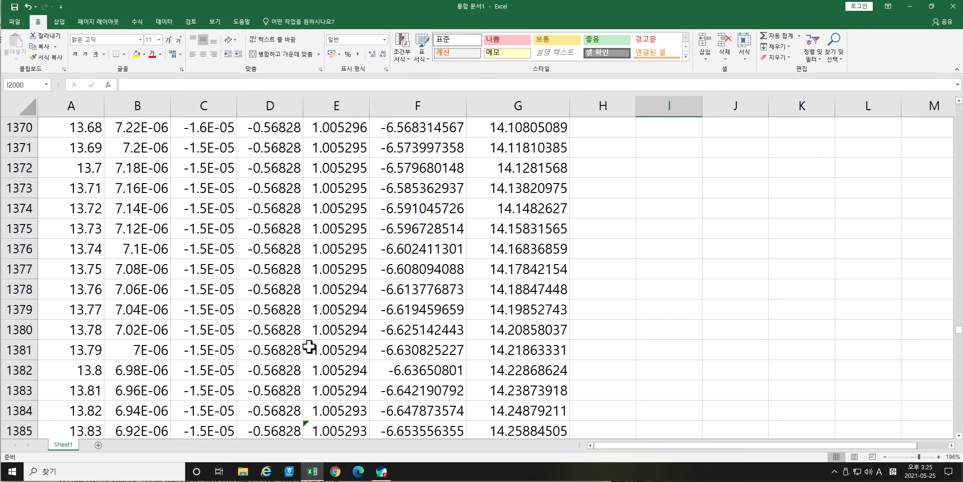
pyautogui.scroll(17, 309, 347)
pyautogui.scroll(20, 310, 347)
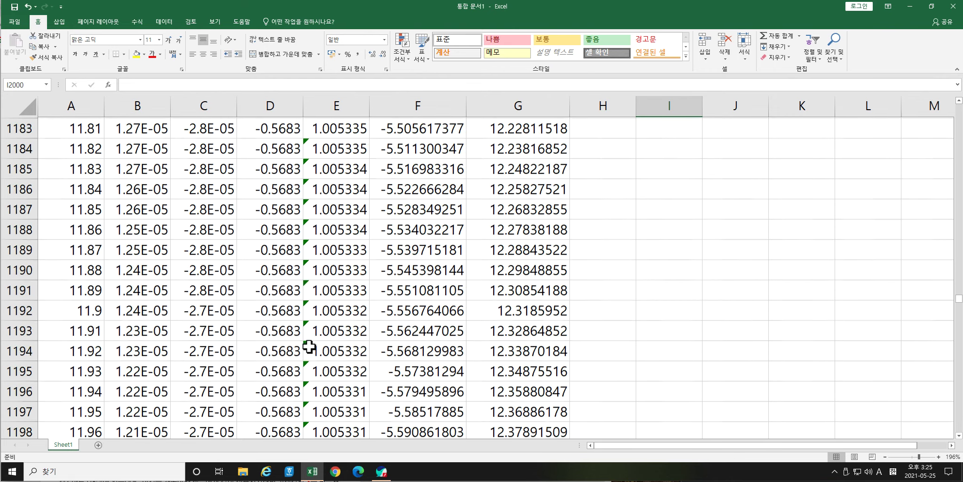
pyautogui.moveTo(958, 287); pyautogui.dragTo(958, 136)
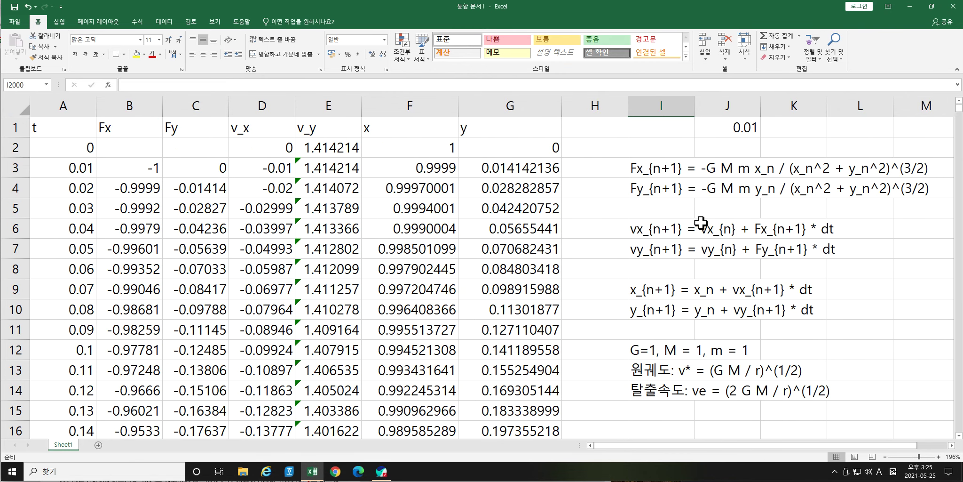
pyautogui.hotkey('ctrl', 'z')
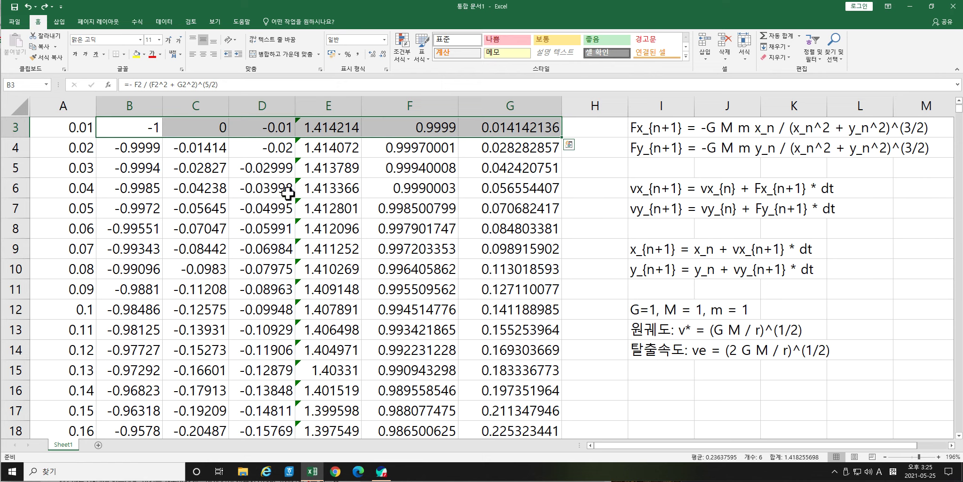